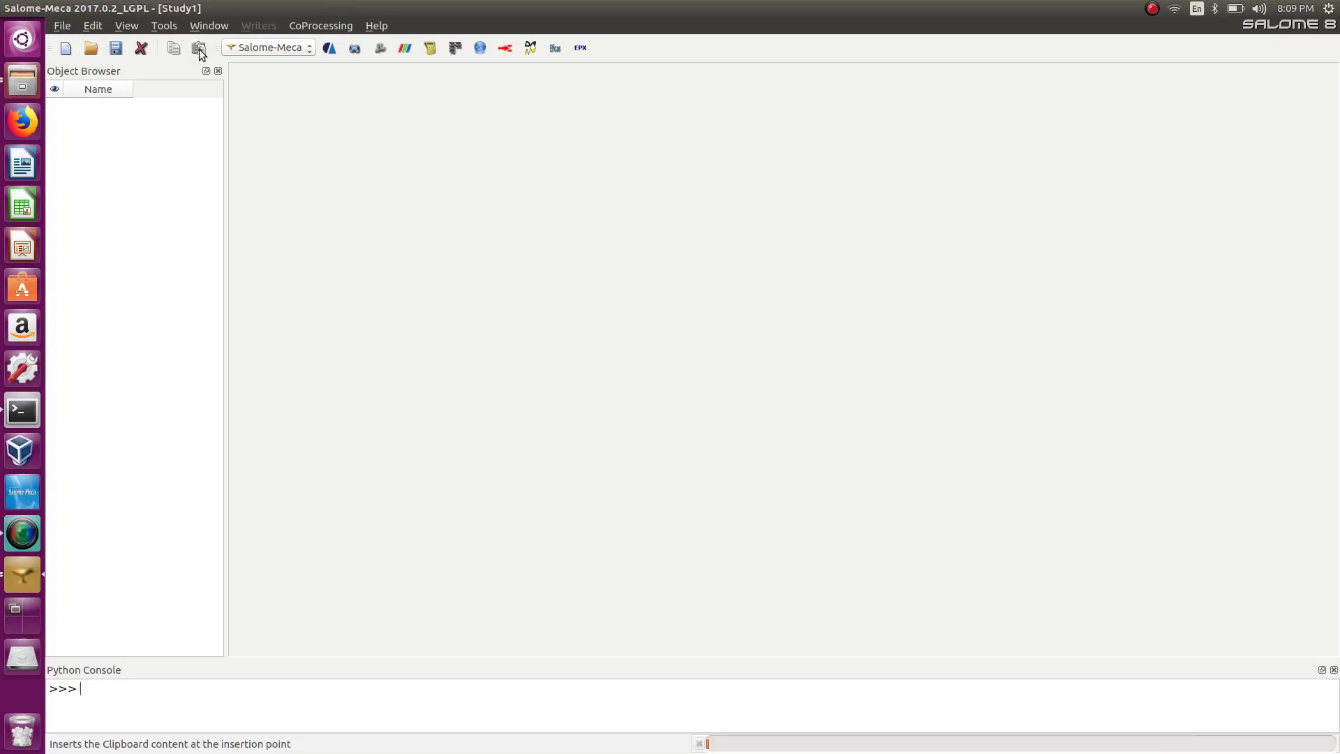
Activate the AsterStudy module and run the astk plugin, dismissing the information dialog.
{"action": "left_click", "coordinate": [268, 50]}
{"action": "left_click", "coordinate": [268, 62]}
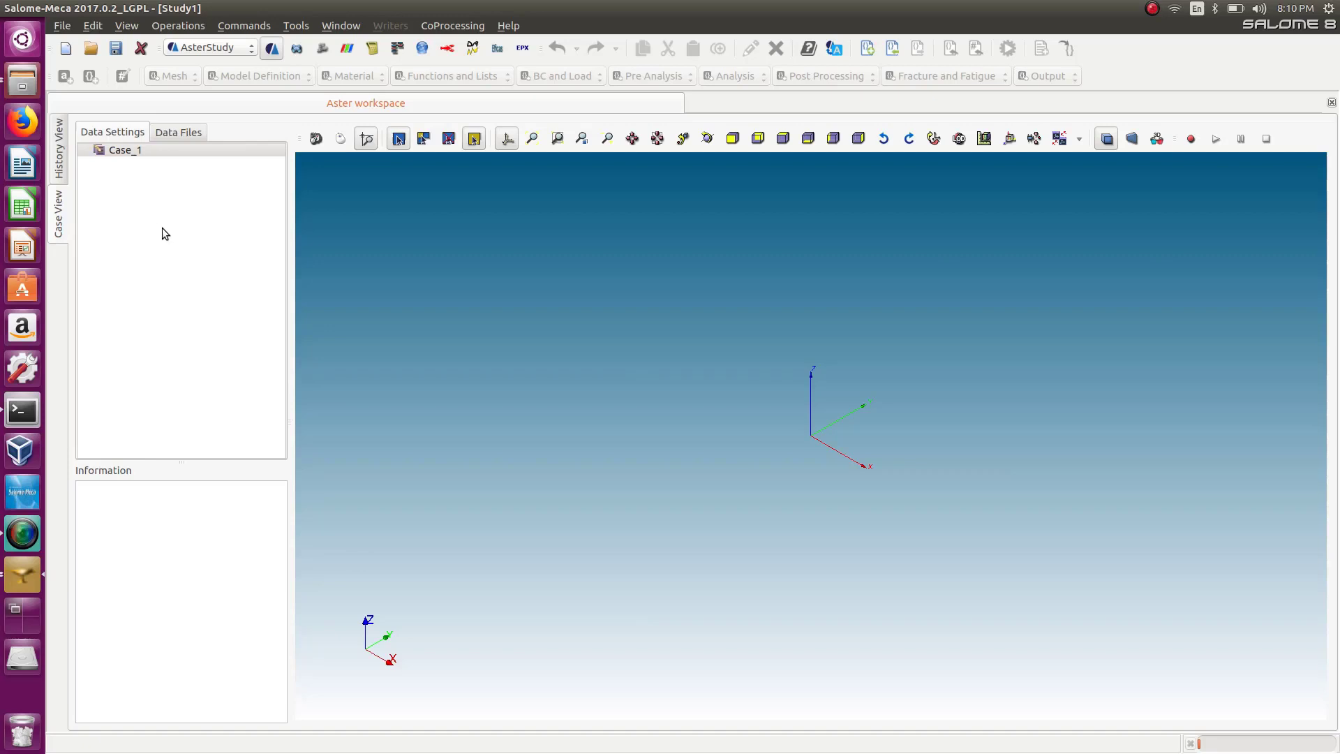
{"action": "left_click", "coordinate": [296, 26]}
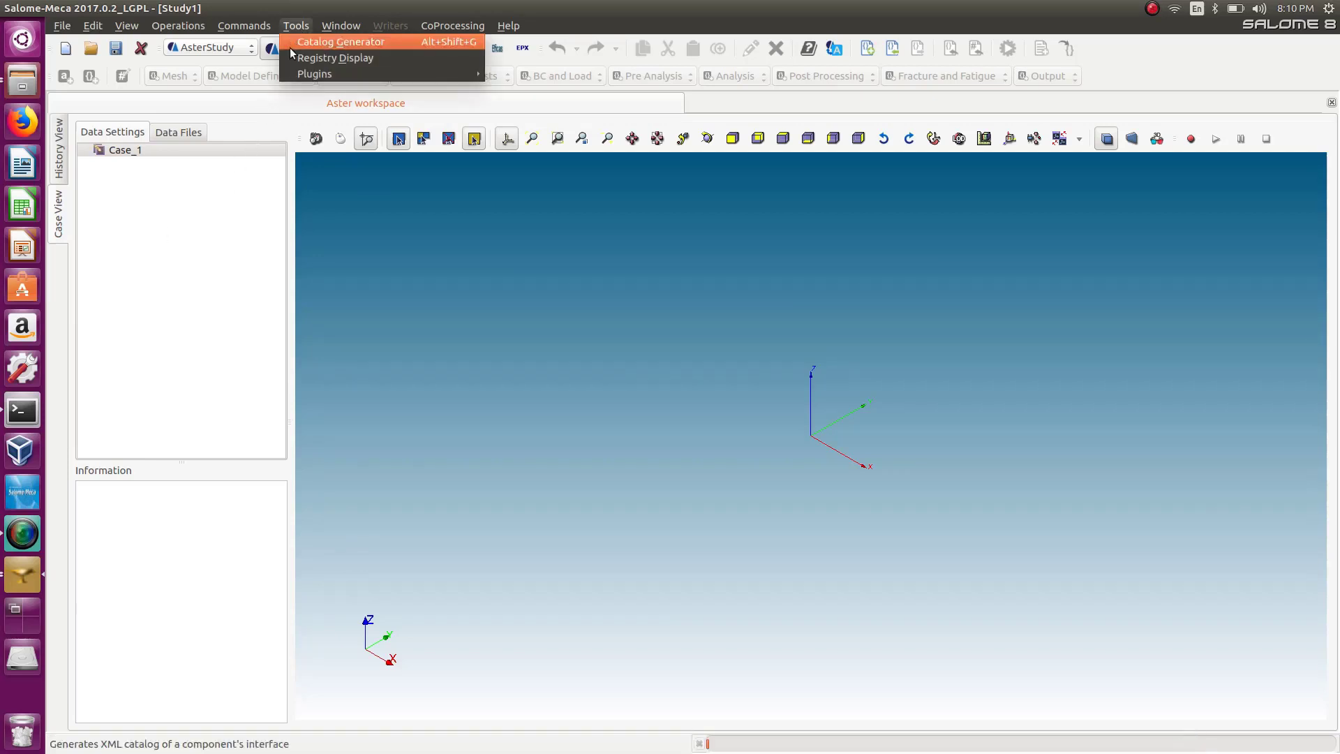
{"action": "mouse_move", "coordinate": [303, 72]}
{"action": "mouse_move", "coordinate": [544, 75]}
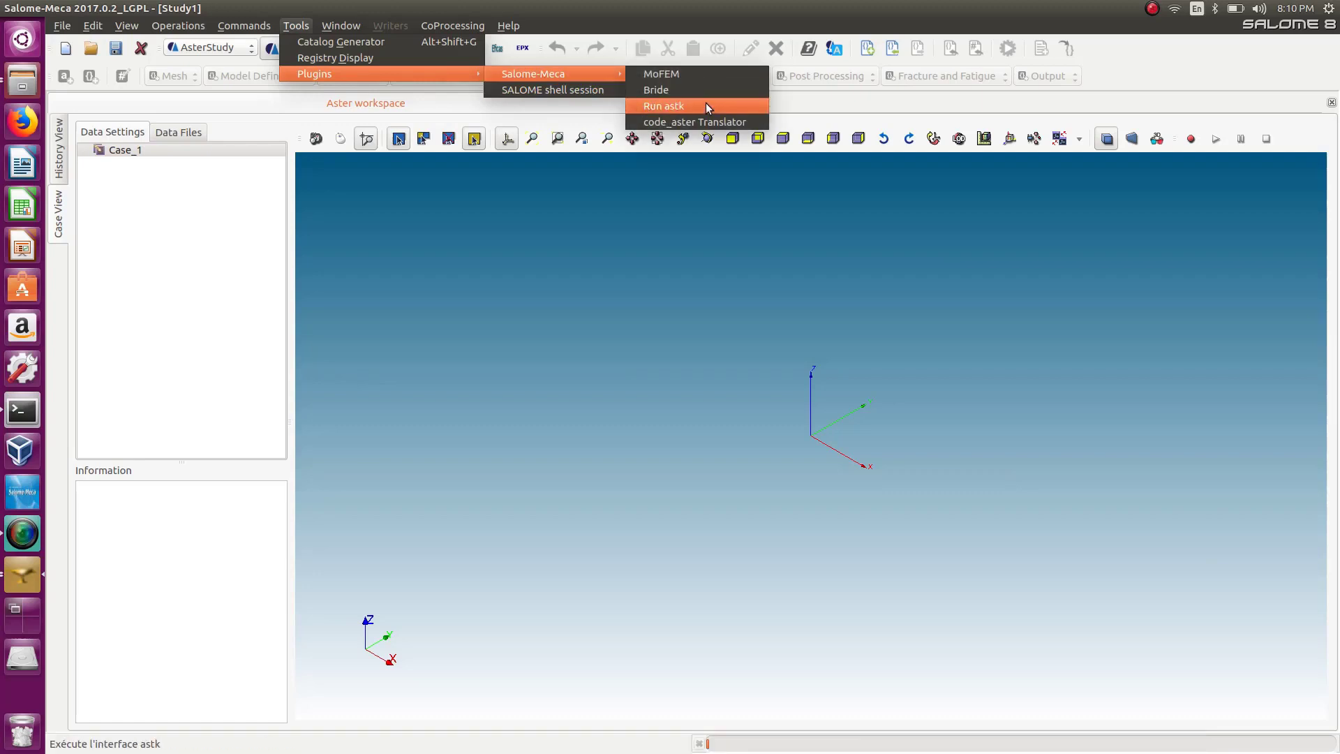
{"action": "left_click", "coordinate": [685, 106]}
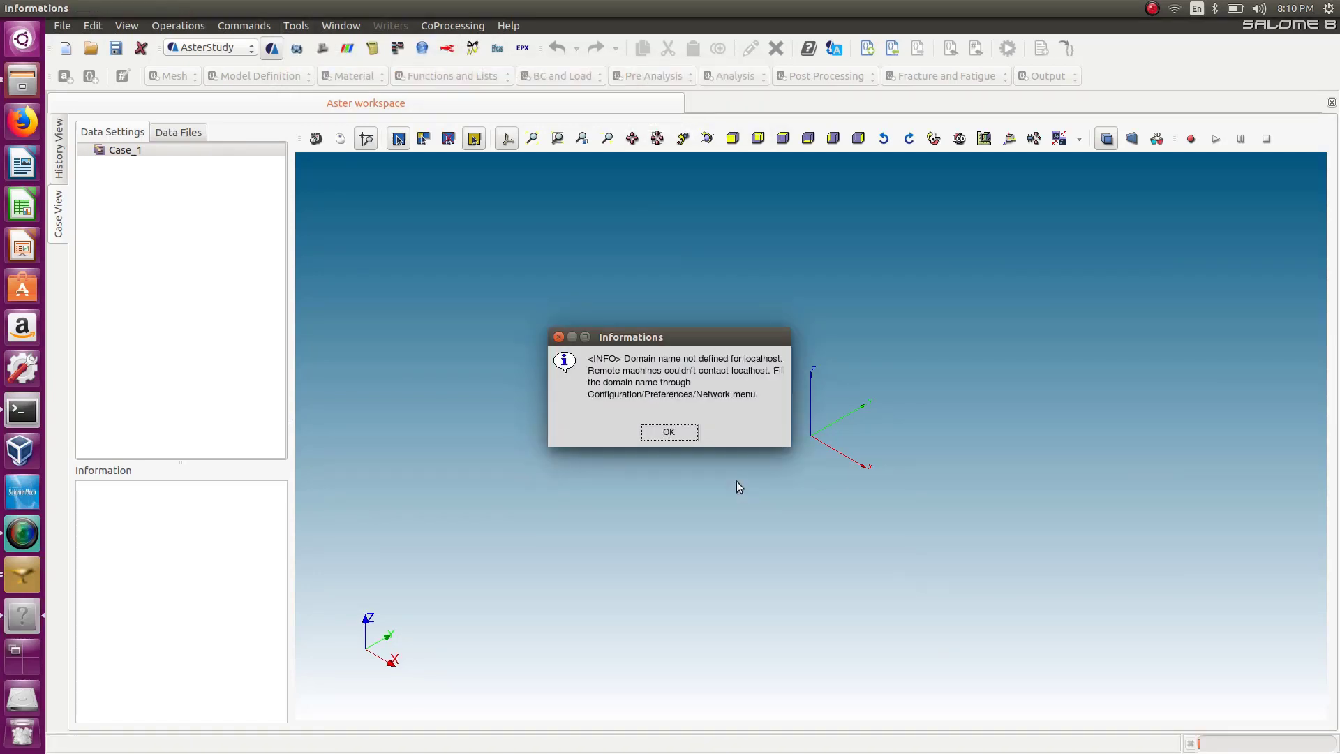
{"action": "left_click", "coordinate": [674, 434]}
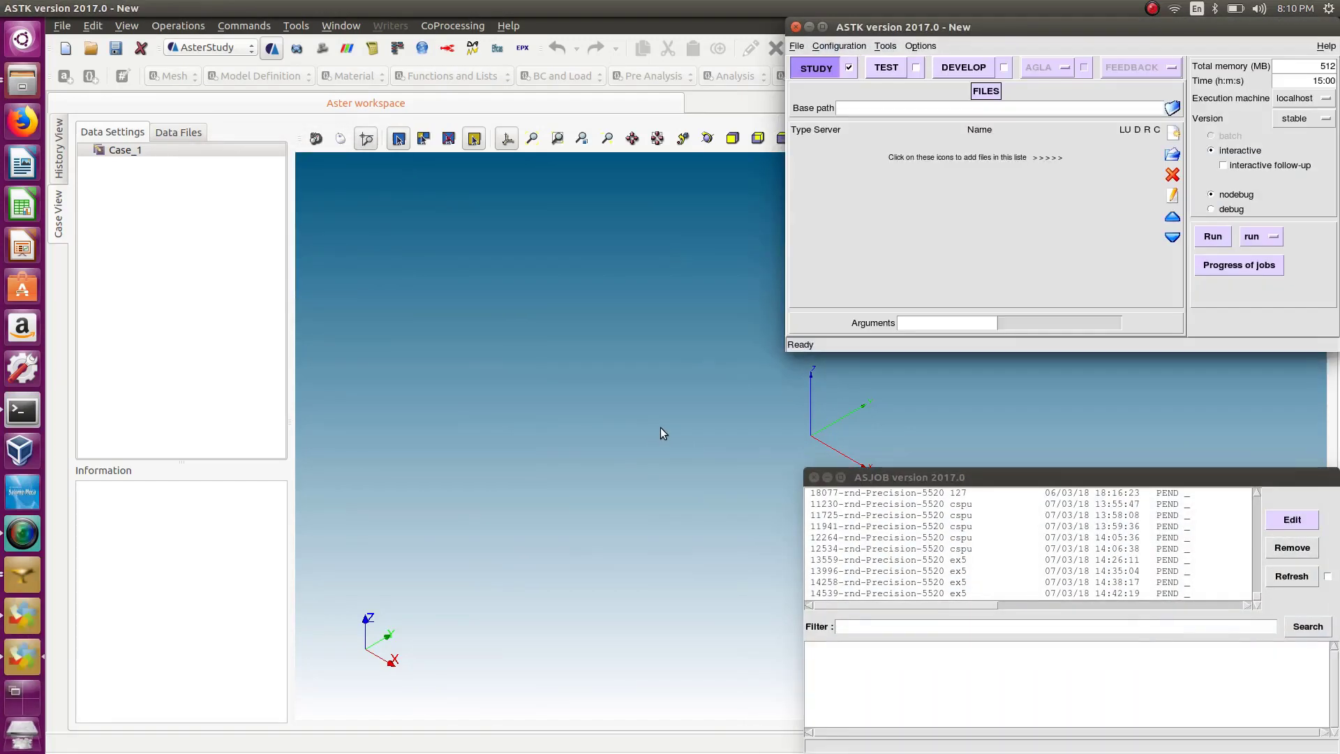
Minimise the Salome-Meca main window and arrange the ASTK window and the contact folder window so both are accessible.
{"action": "left_click_drag", "start_coordinate": [1113, 28], "coordinate": [722, 170]}
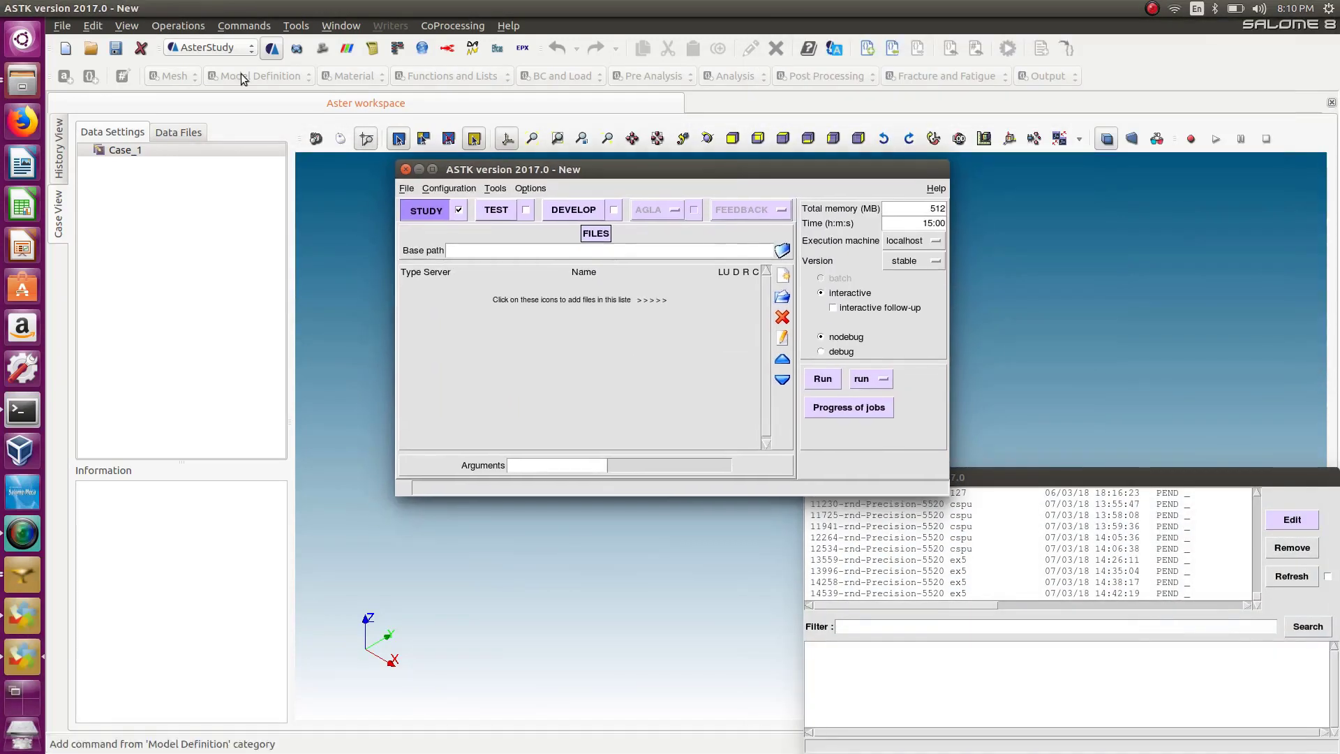
{"action": "left_click", "coordinate": [101, 17]}
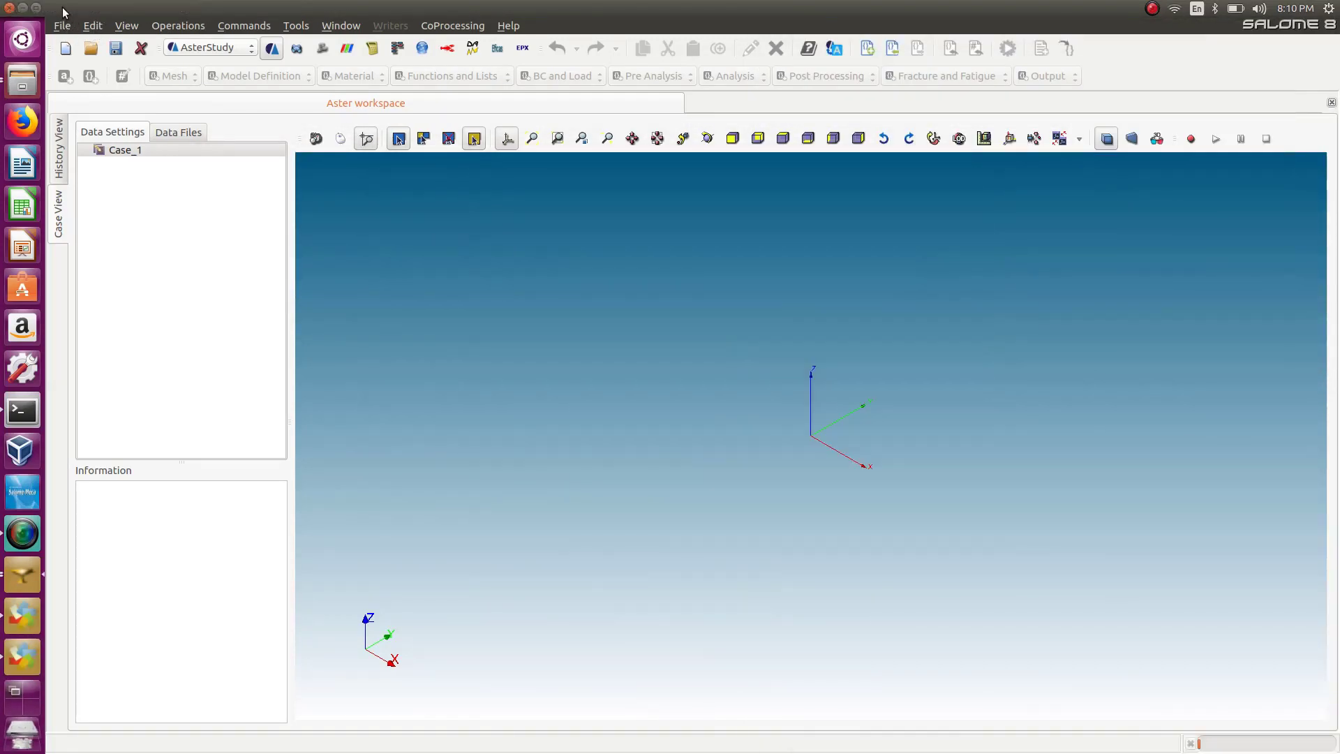
{"action": "left_click", "coordinate": [23, 8]}
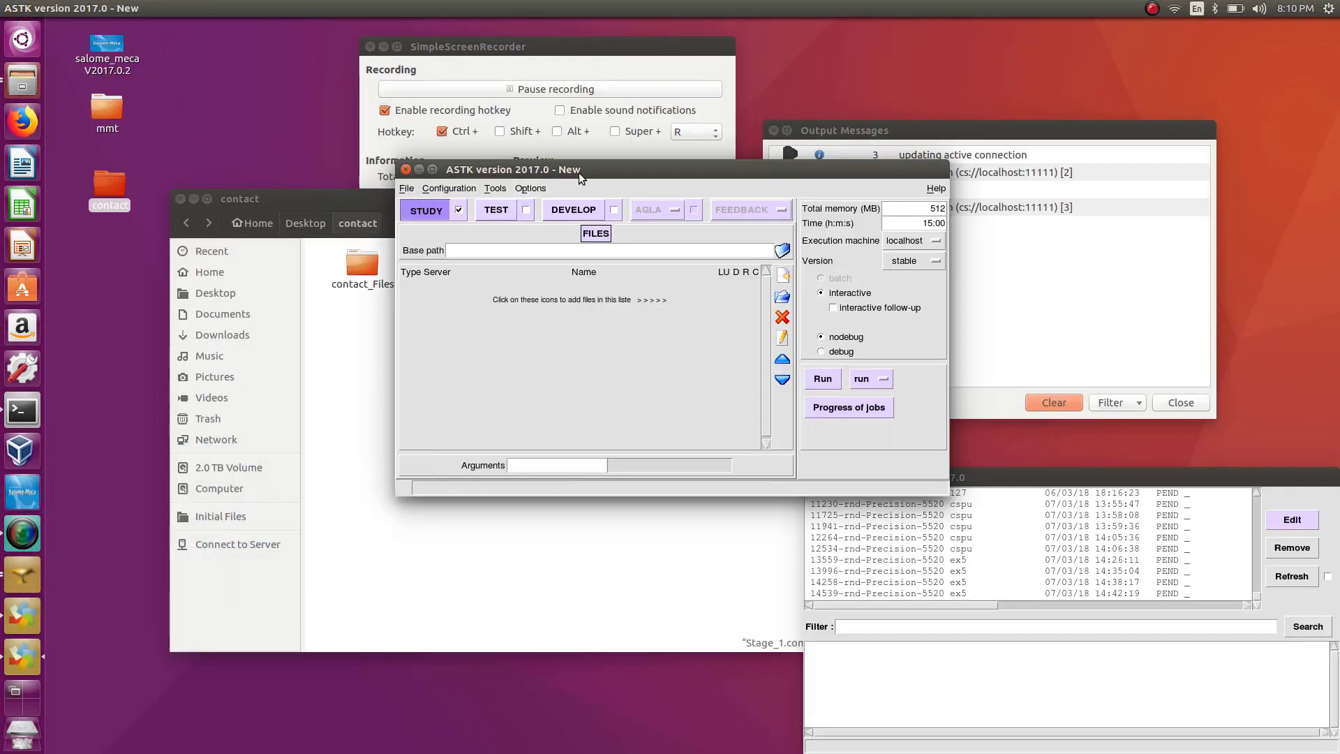
{"action": "double_click", "coordinate": [601, 170]}
{"action": "left_click_drag", "start_coordinate": [591, 14], "coordinate": [354, 87]}
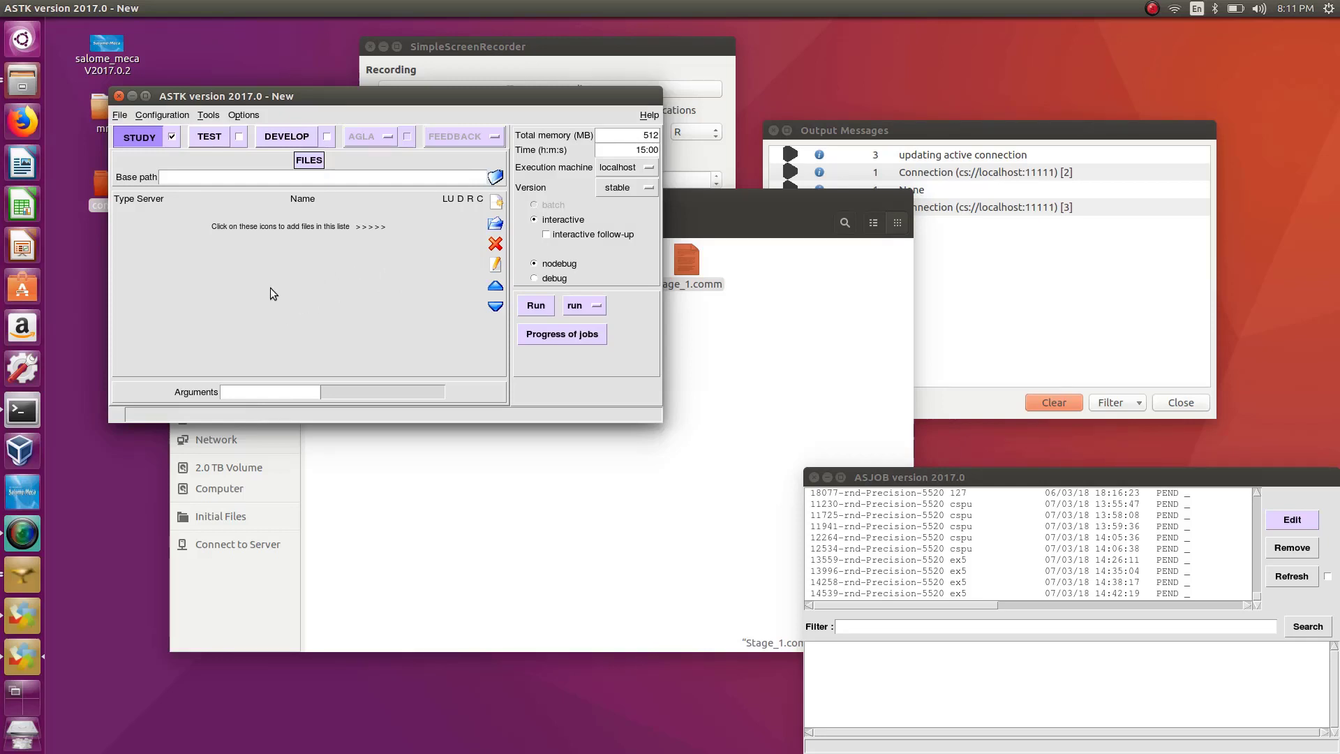
{"action": "left_click", "coordinate": [438, 463]}
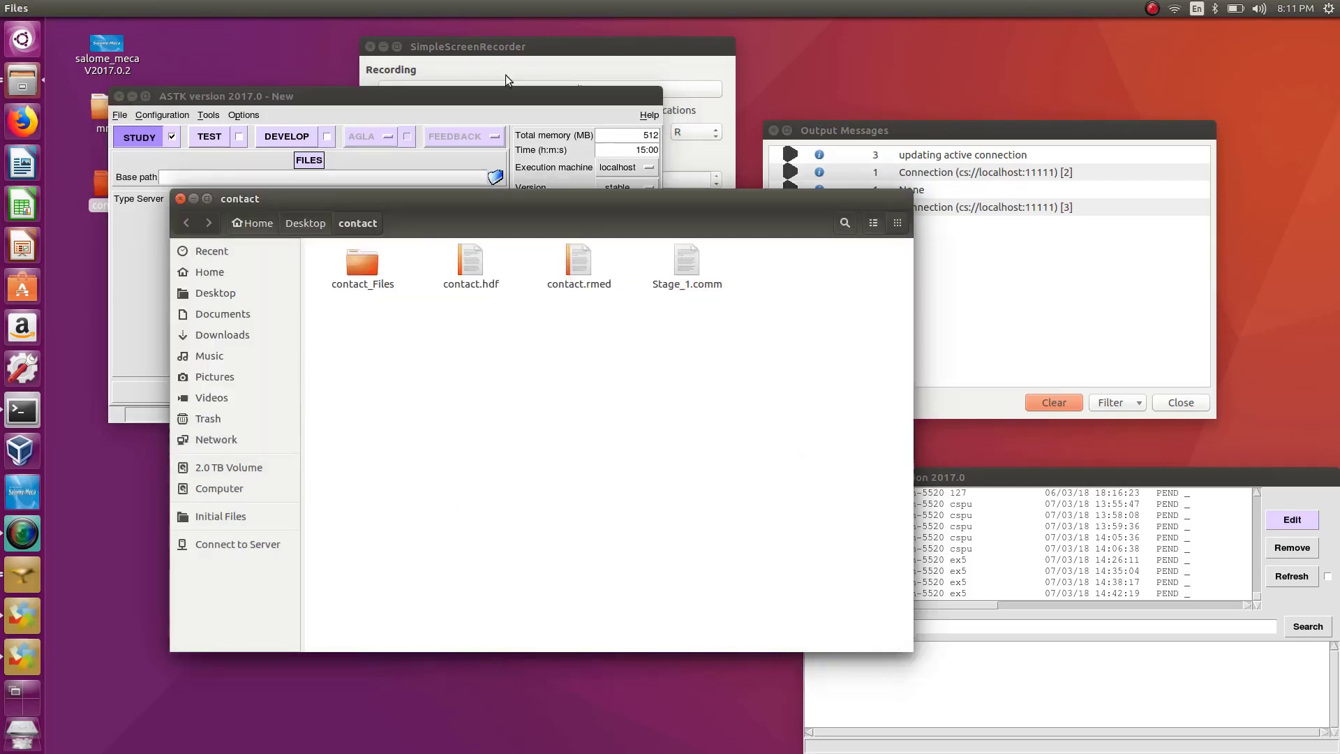
{"action": "left_click_drag", "start_coordinate": [542, 105], "coordinate": [619, 52]}
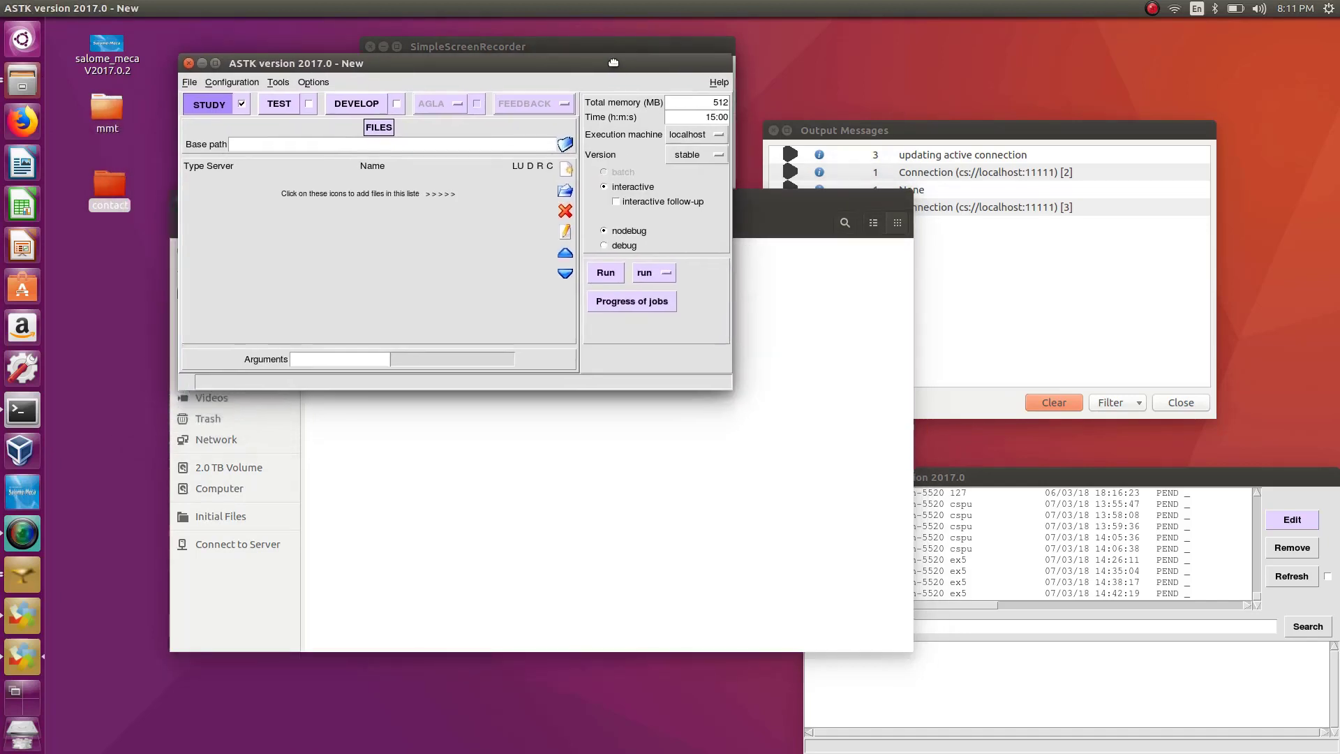
{"action": "left_click", "coordinate": [676, 391]}
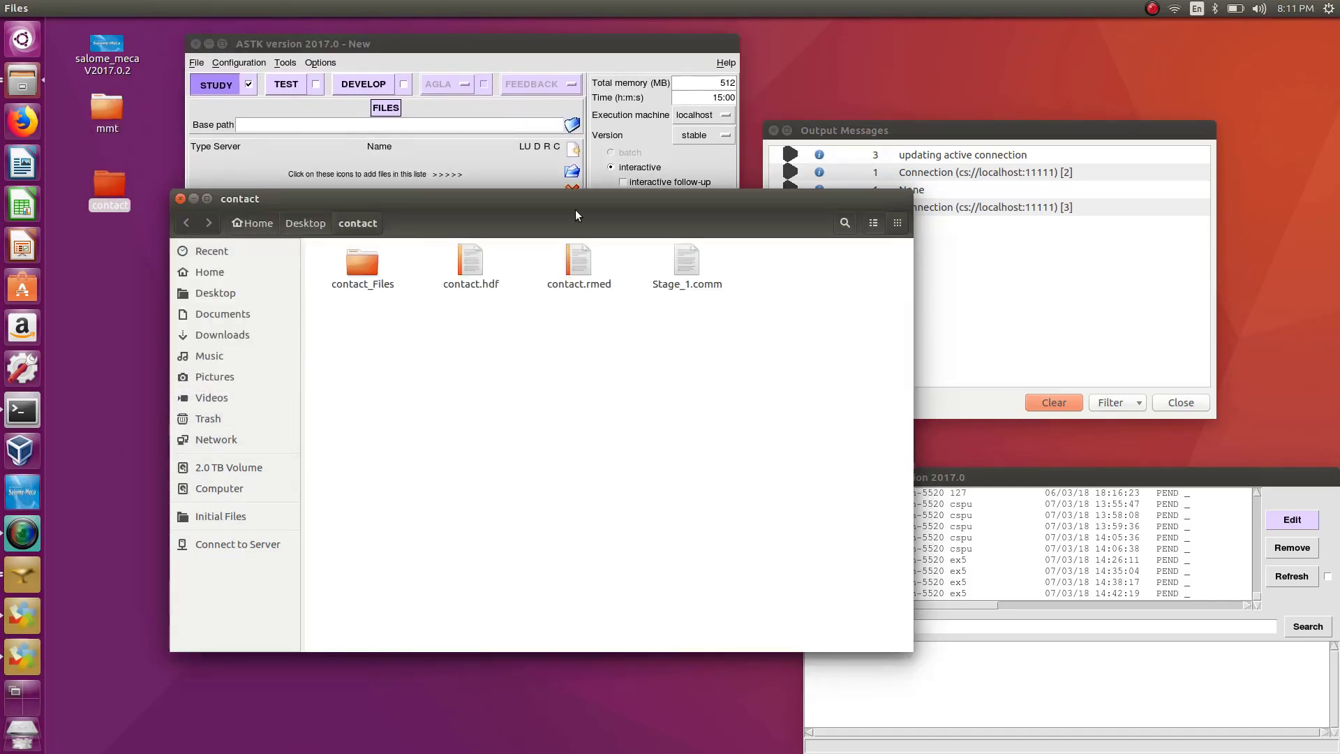
{"action": "left_click_drag", "start_coordinate": [575, 209], "coordinate": [776, 259]}
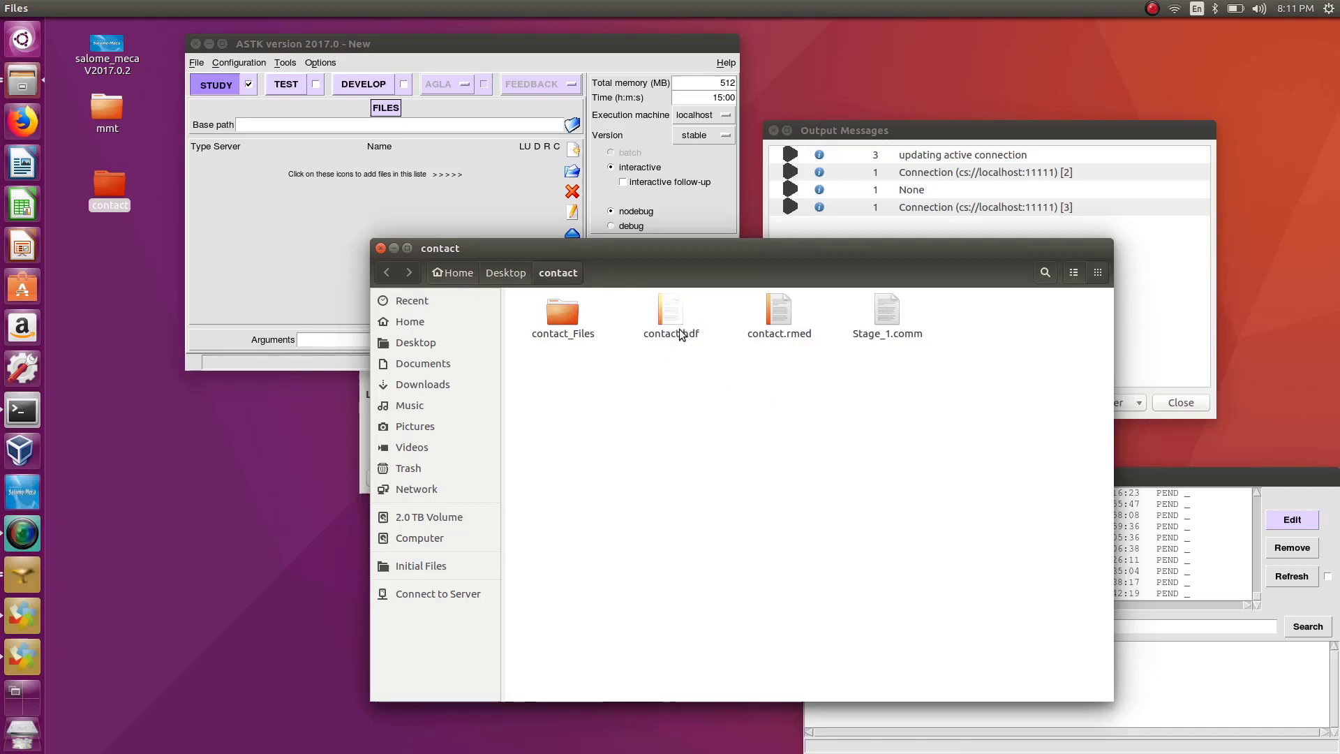
Open Stage_1.comm from the contact folder, examine its mesh-reading commands and pressure load, and close the file.
{"action": "double_click", "coordinate": [881, 313]}
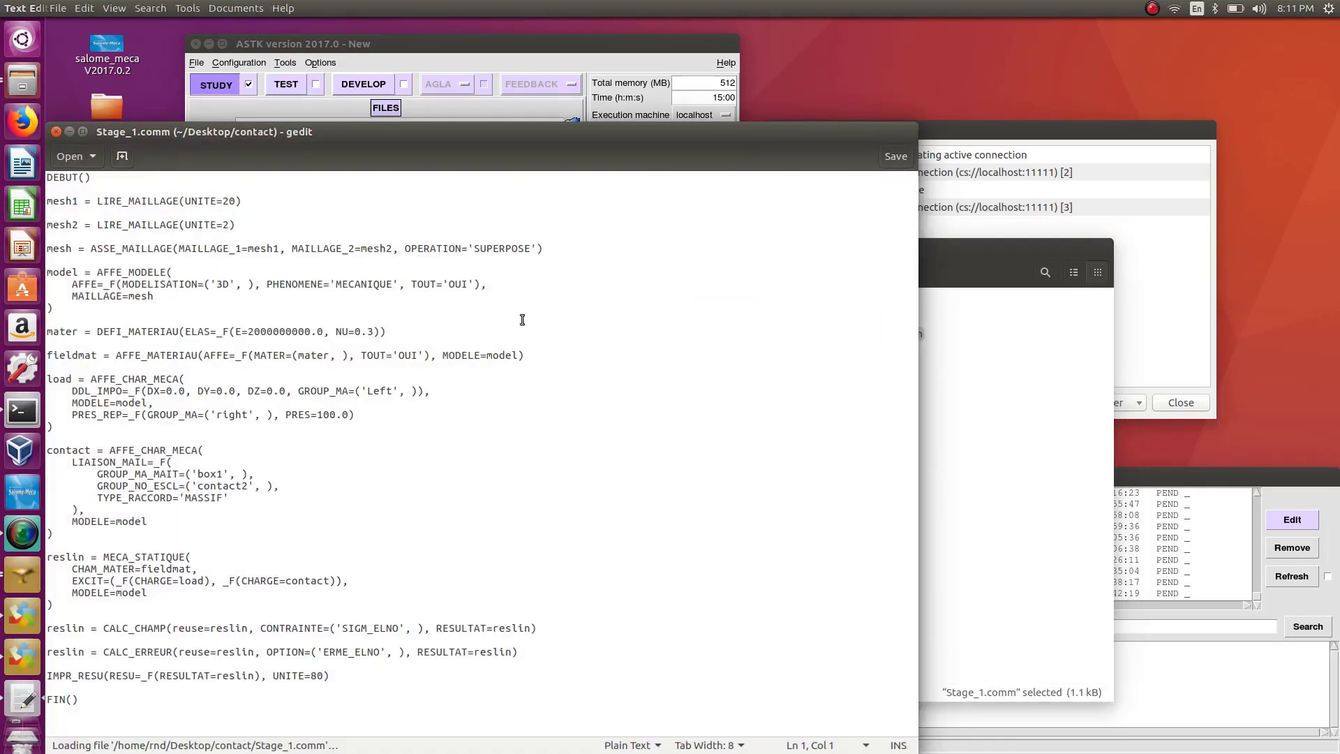
{"action": "left_click_drag", "start_coordinate": [358, 132], "coordinate": [427, 91]}
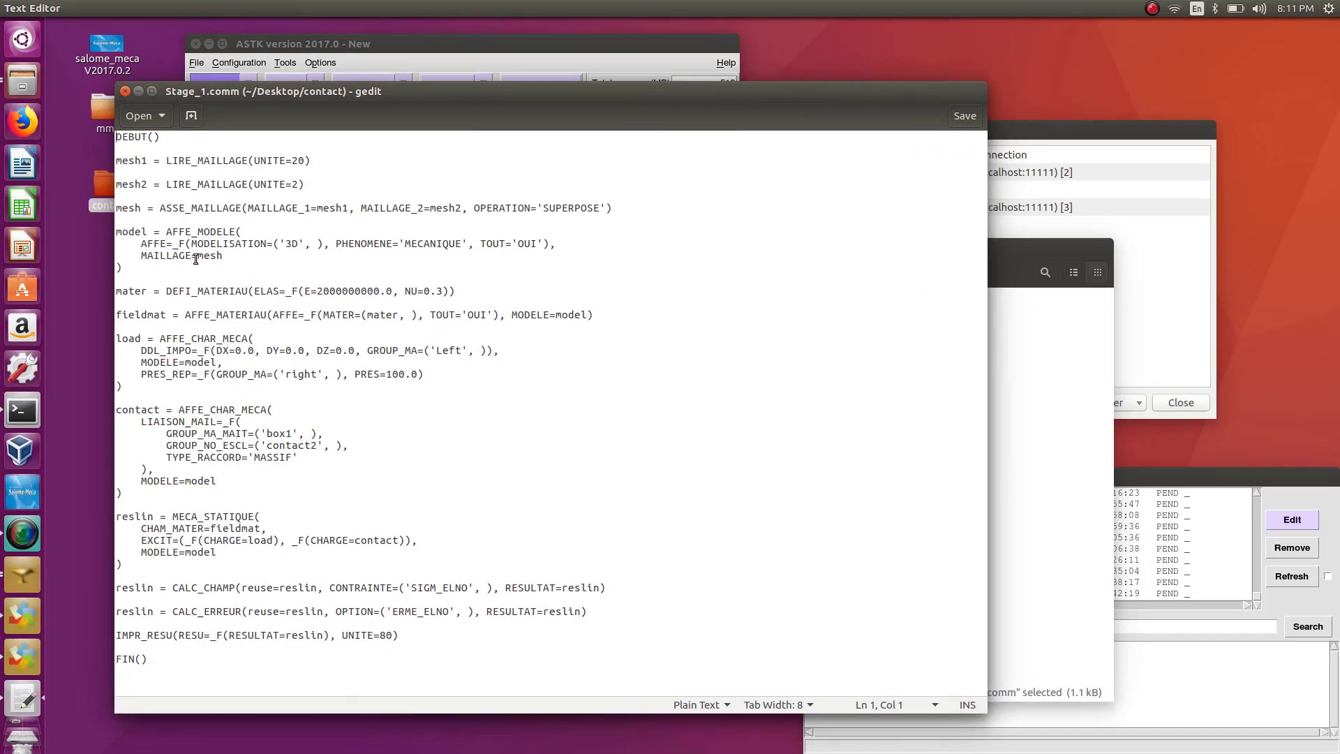
{"action": "left_click_drag", "start_coordinate": [150, 667], "coordinate": [109, 143]}
{"action": "left_click", "coordinate": [154, 149]}
{"action": "left_click_drag", "start_coordinate": [331, 187], "coordinate": [115, 185]}
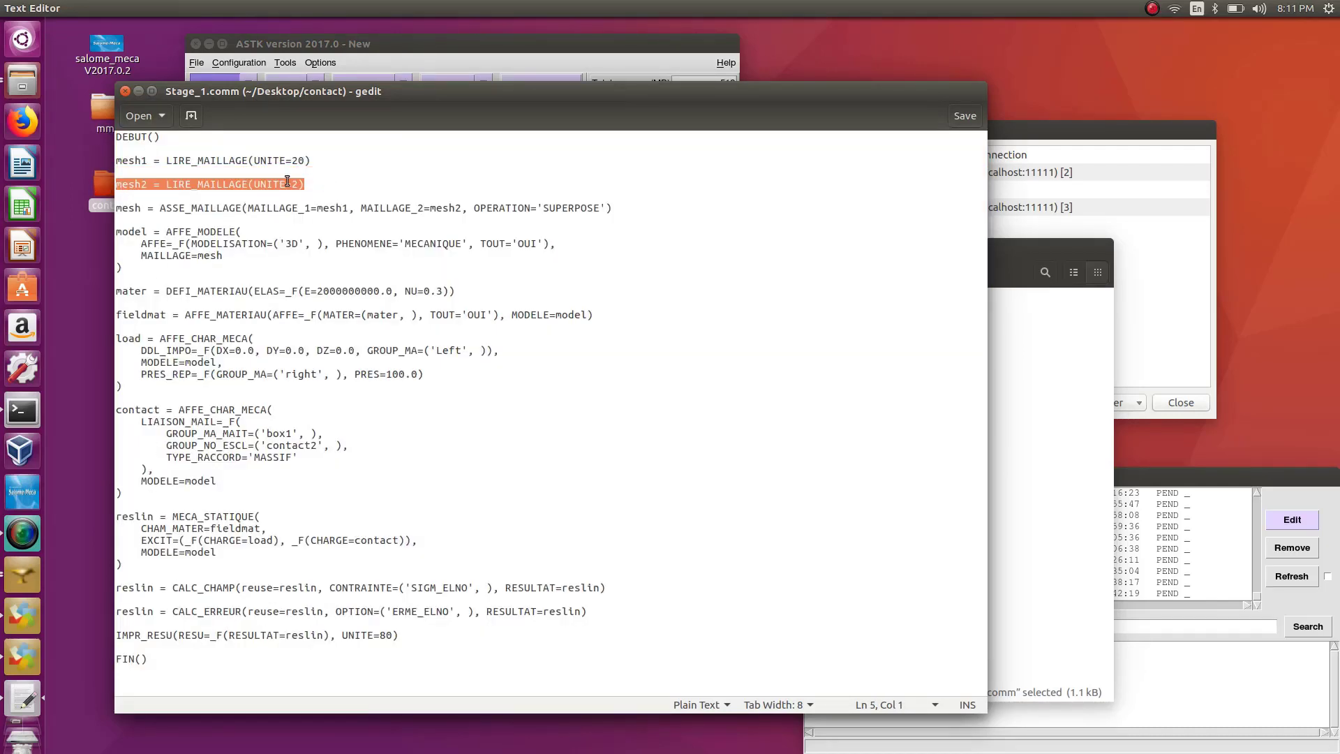
{"action": "left_click", "coordinate": [310, 183]}
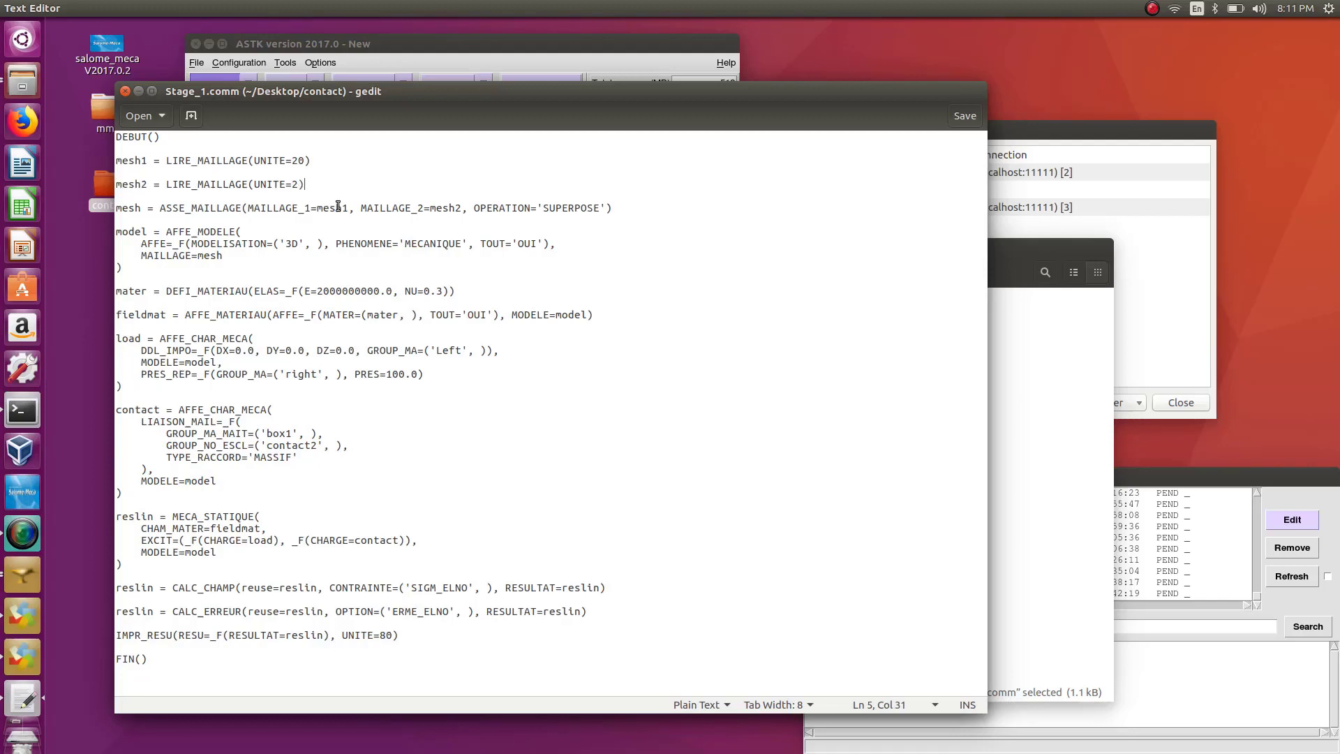
{"action": "left_click_drag", "start_coordinate": [331, 184], "coordinate": [175, 171]}
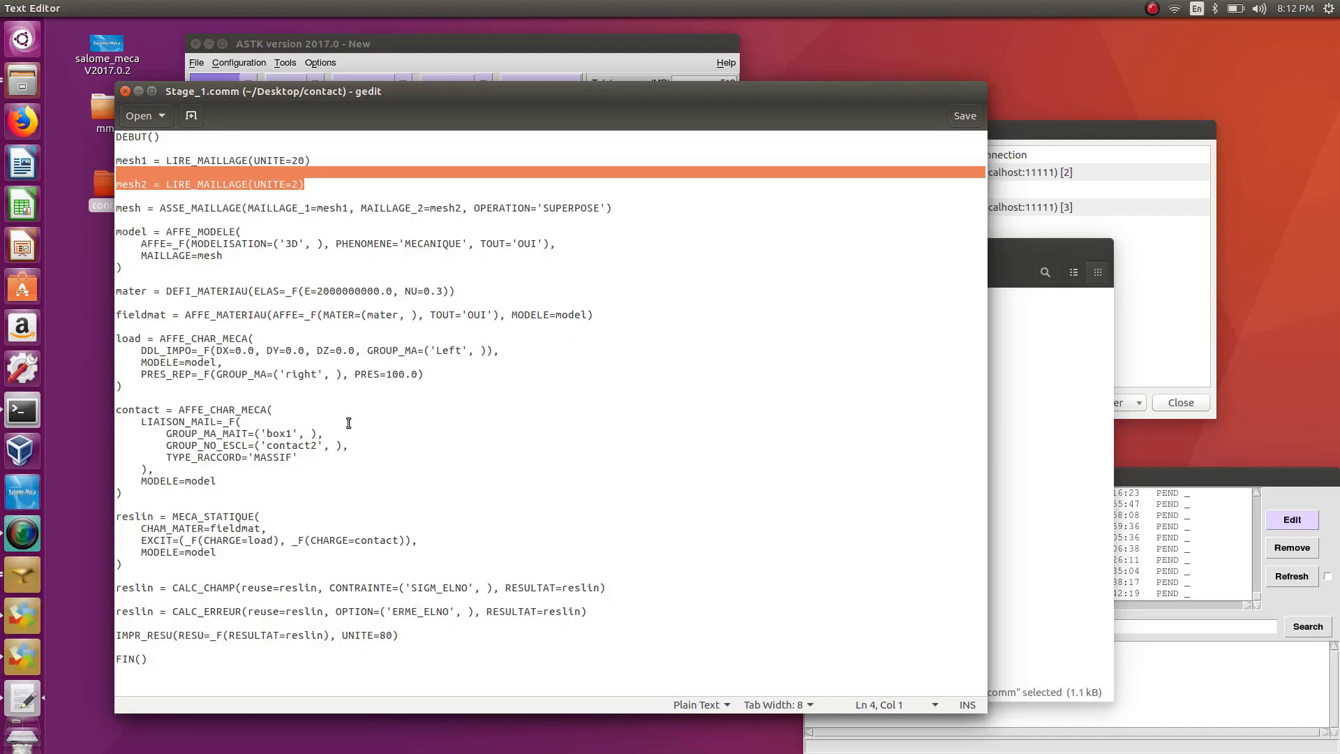
{"action": "double_click", "coordinate": [395, 374]}
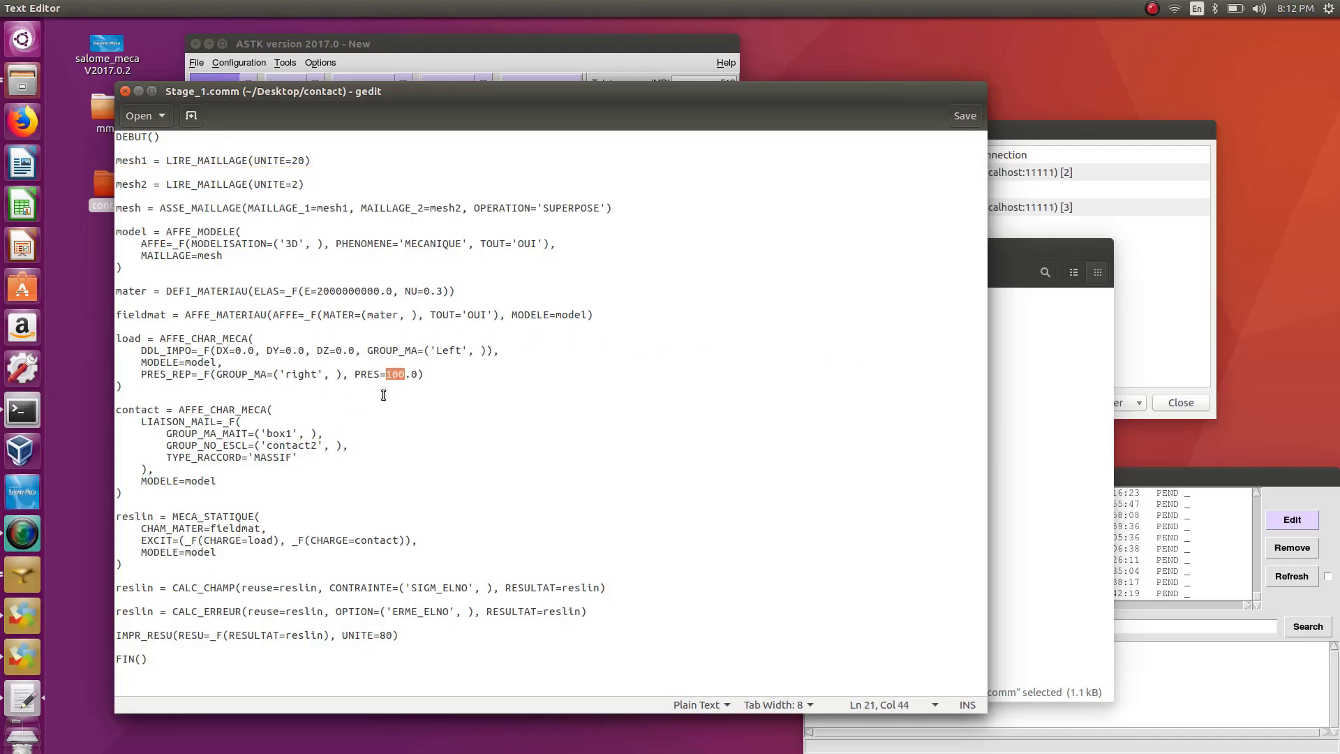
{"action": "left_click", "coordinate": [384, 396]}
{"action": "left_click_drag", "start_coordinate": [438, 94], "coordinate": [550, 78]}
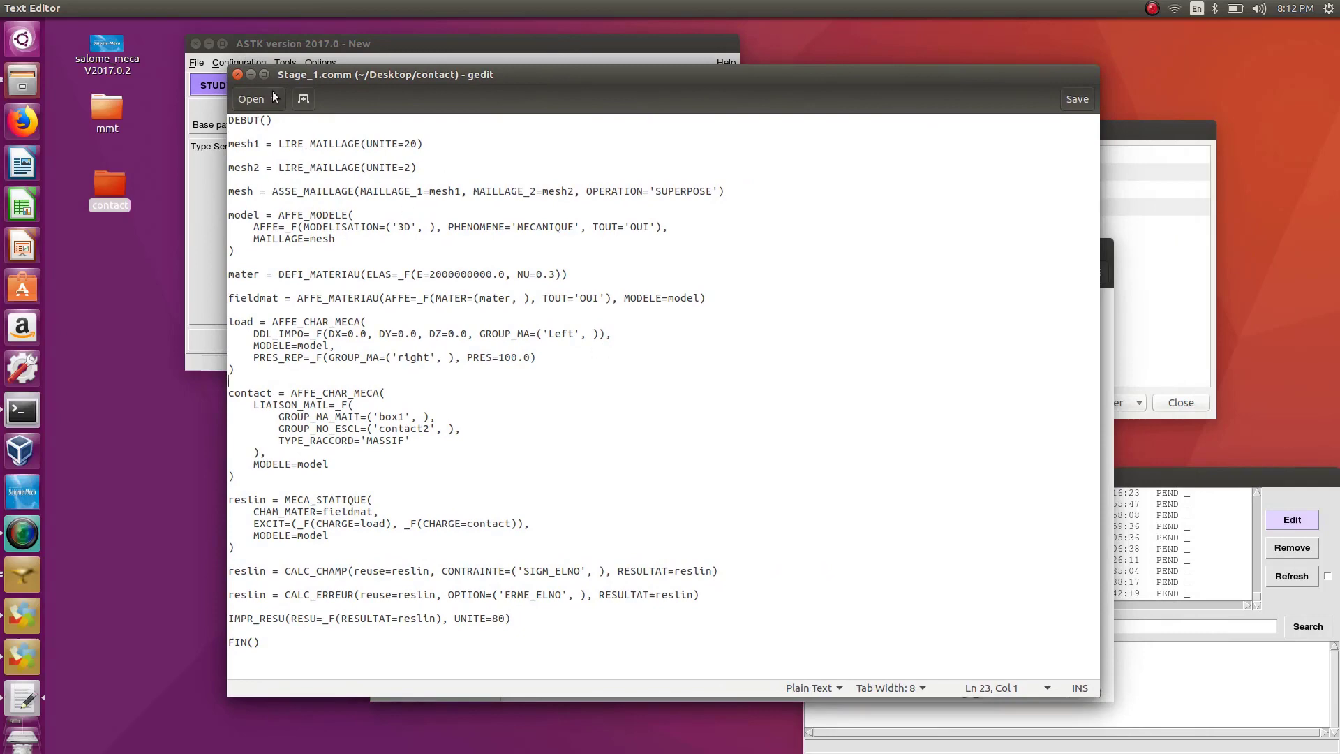
{"action": "left_click", "coordinate": [239, 76]}
{"action": "left_click", "coordinate": [784, 420]}
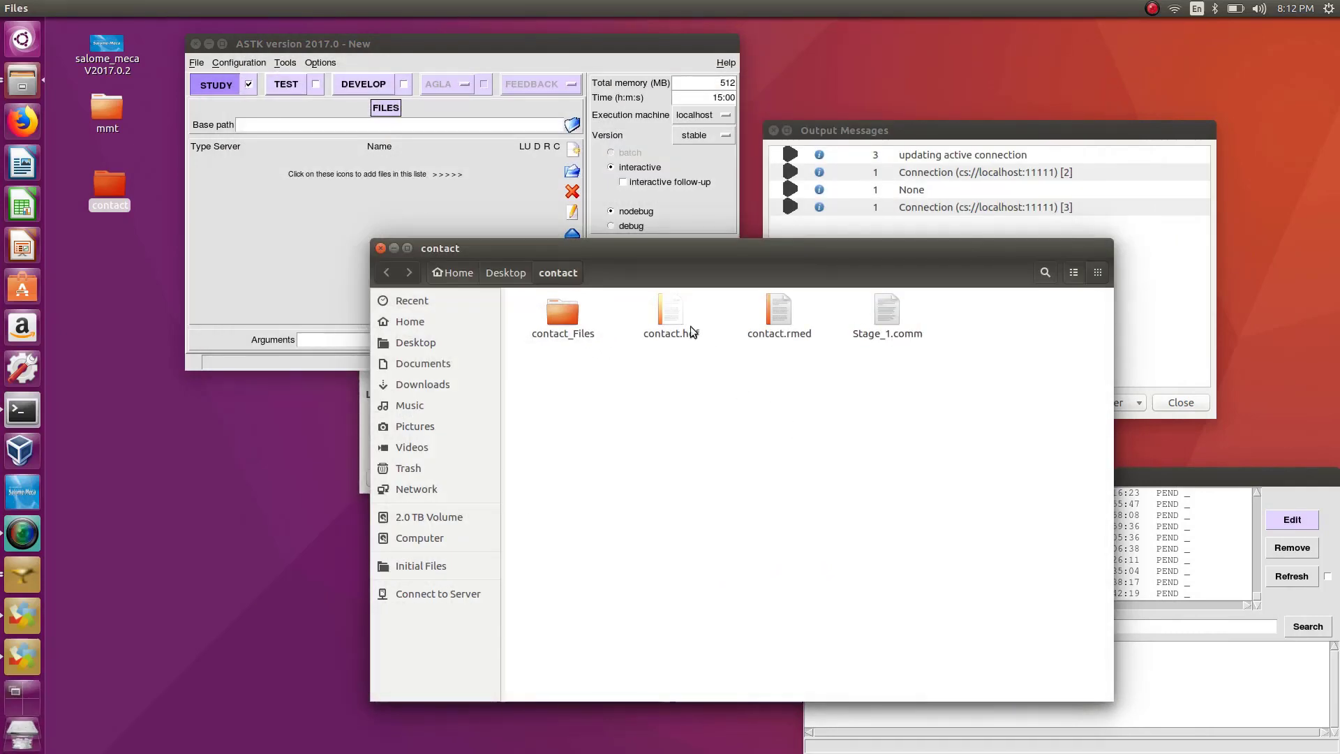
{"action": "left_click", "coordinate": [783, 317]}
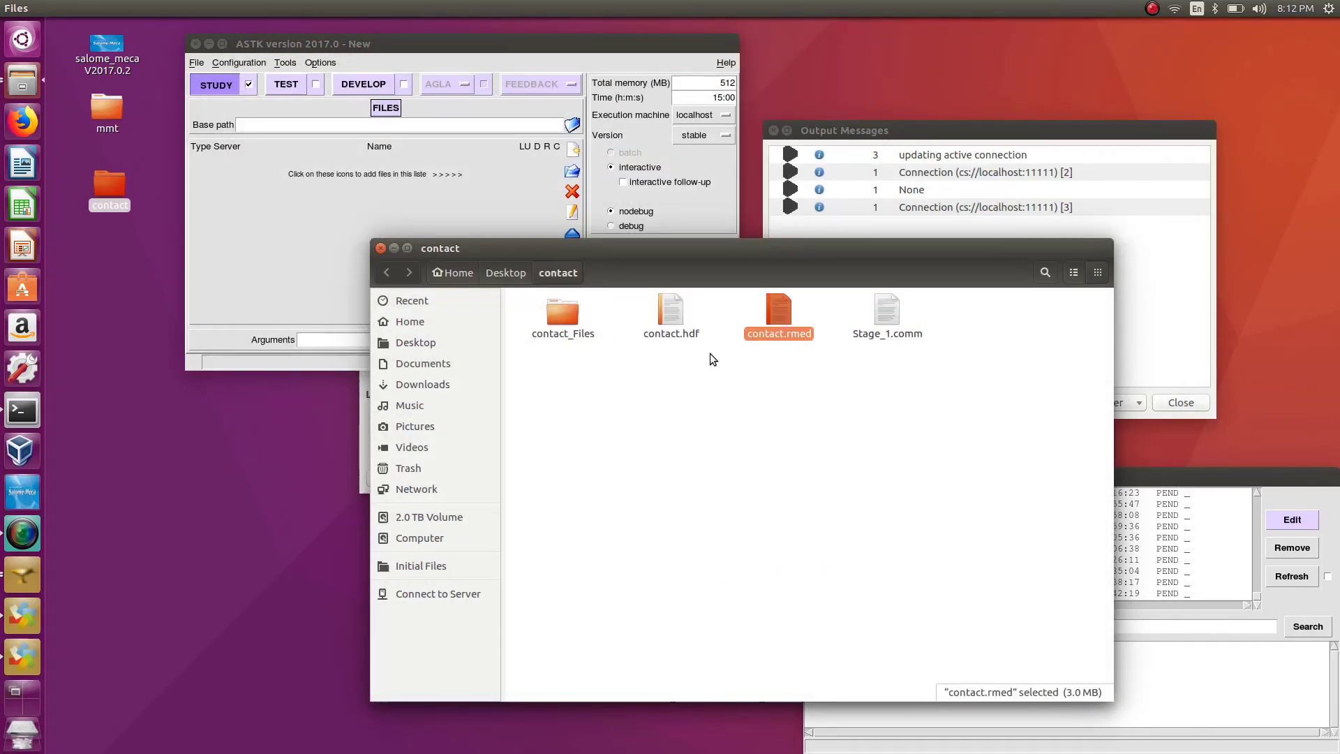
{"action": "left_click", "coordinate": [710, 353]}
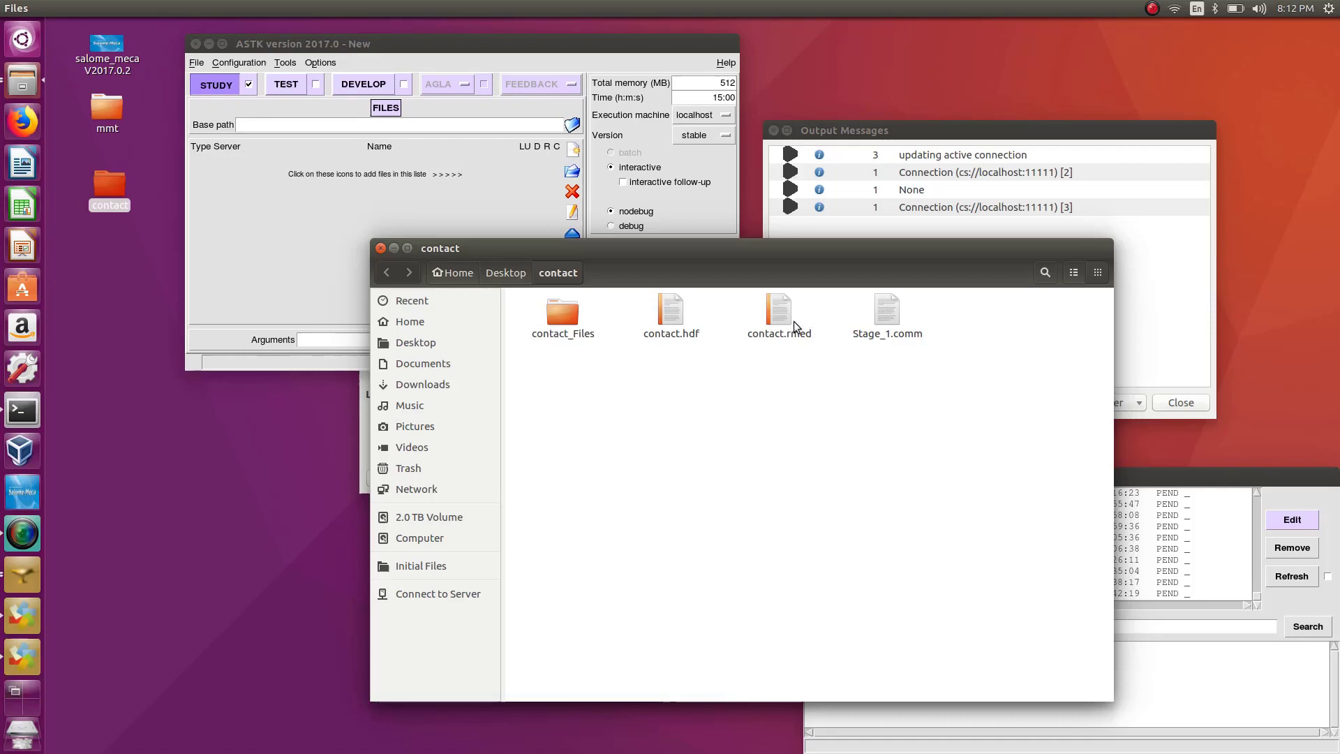
Switch back to Salome-Meca, close the active study without saving, and open contact.hdf from the contact folder.
{"action": "left_click", "coordinate": [35, 577]}
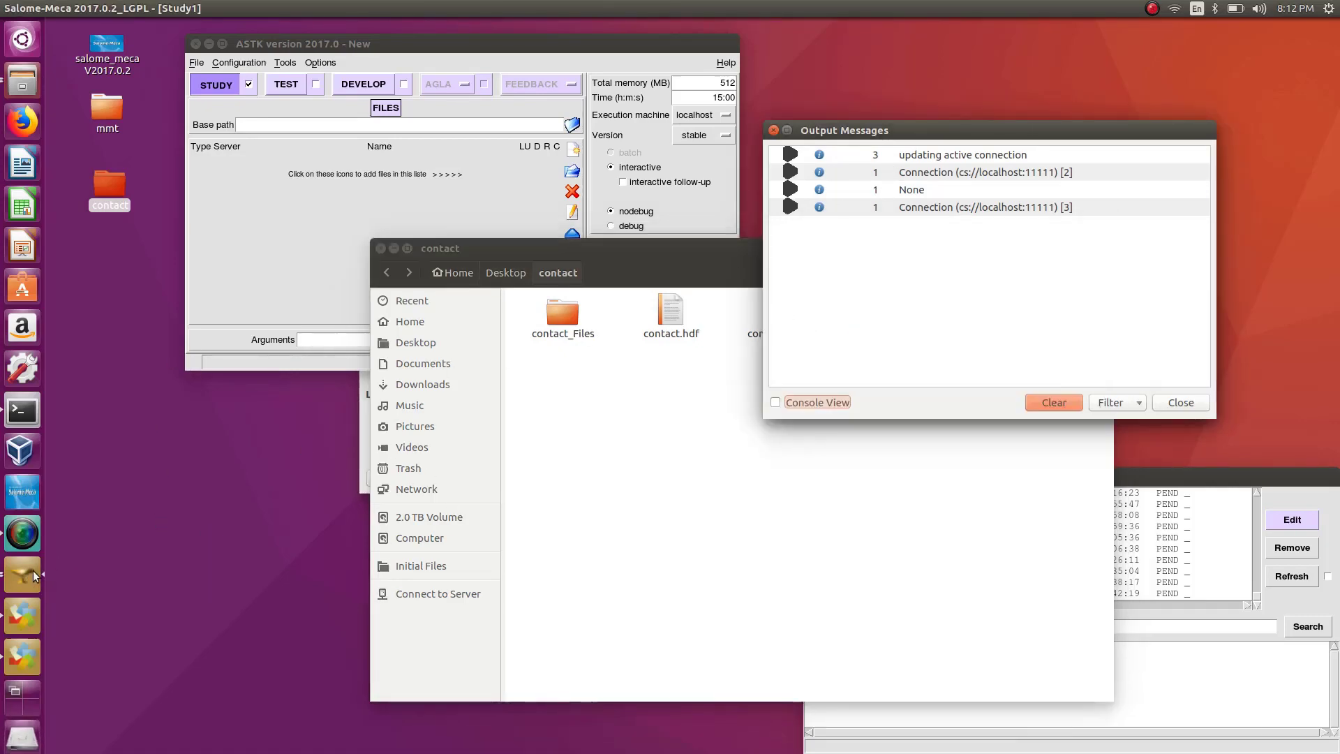
{"action": "left_click", "coordinate": [32, 571]}
{"action": "left_click", "coordinate": [377, 395]}
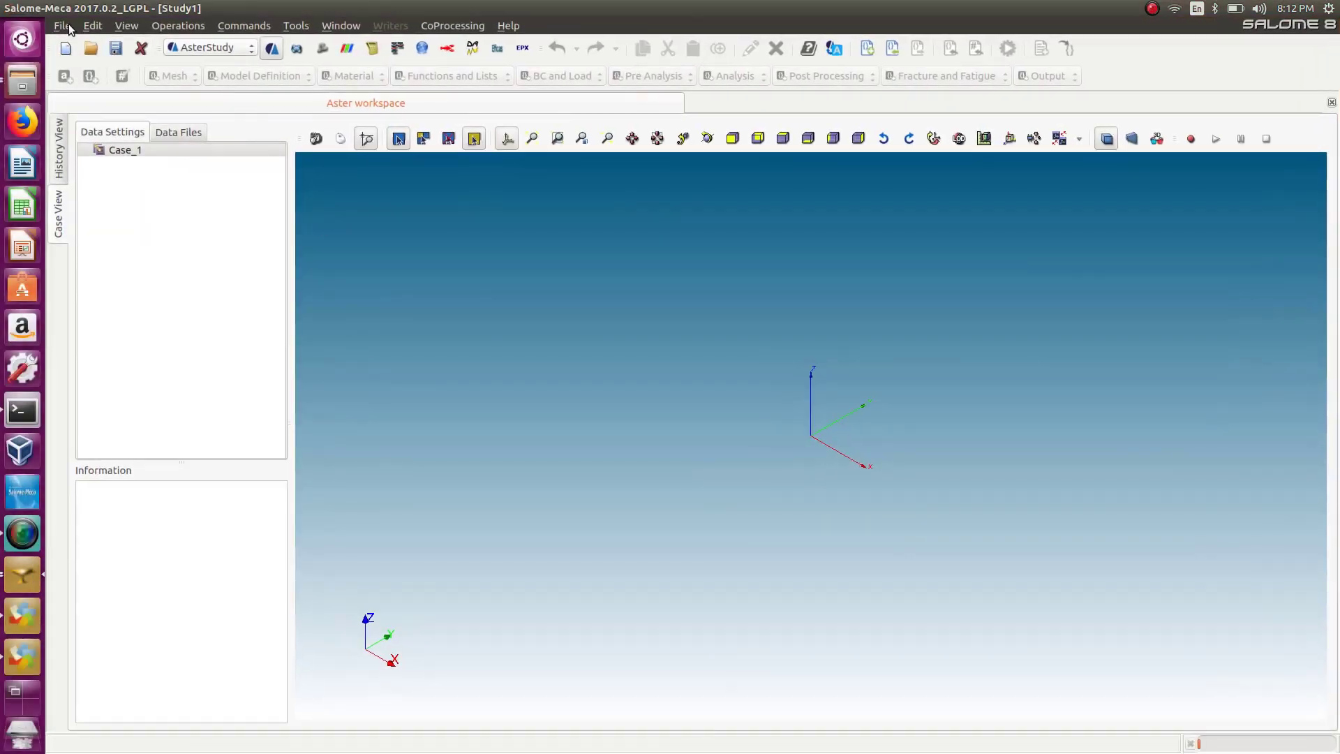
{"action": "left_click", "coordinate": [62, 26]}
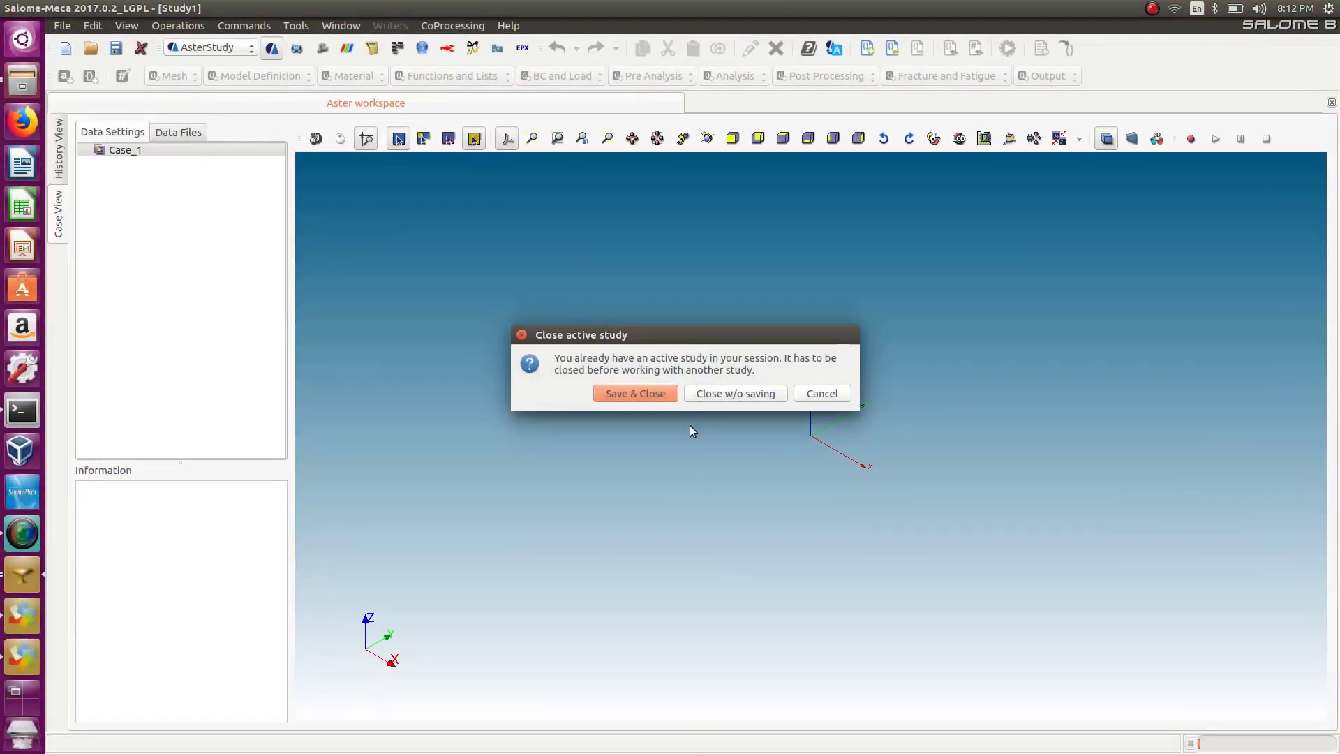
{"action": "left_click", "coordinate": [733, 395]}
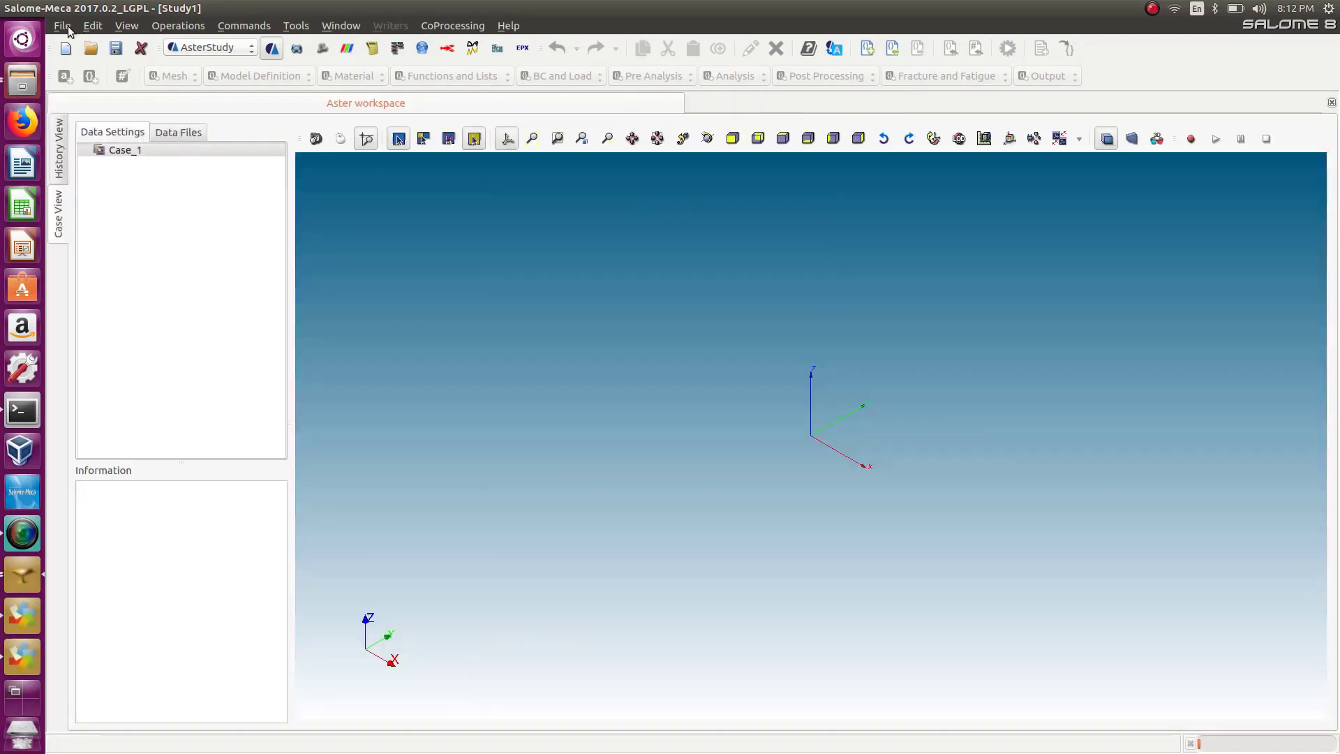
{"action": "left_click", "coordinate": [86, 46]}
{"action": "left_click", "coordinate": [594, 289]}
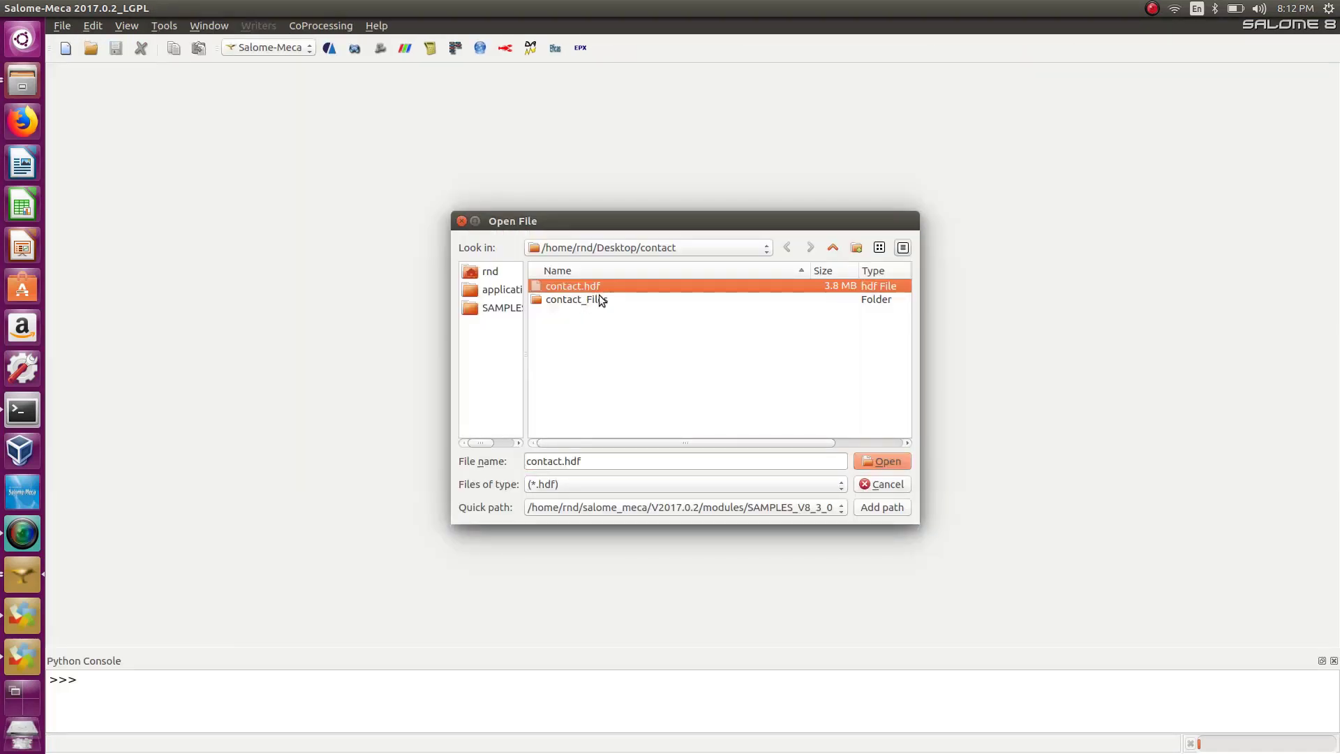
{"action": "left_click", "coordinate": [896, 466]}
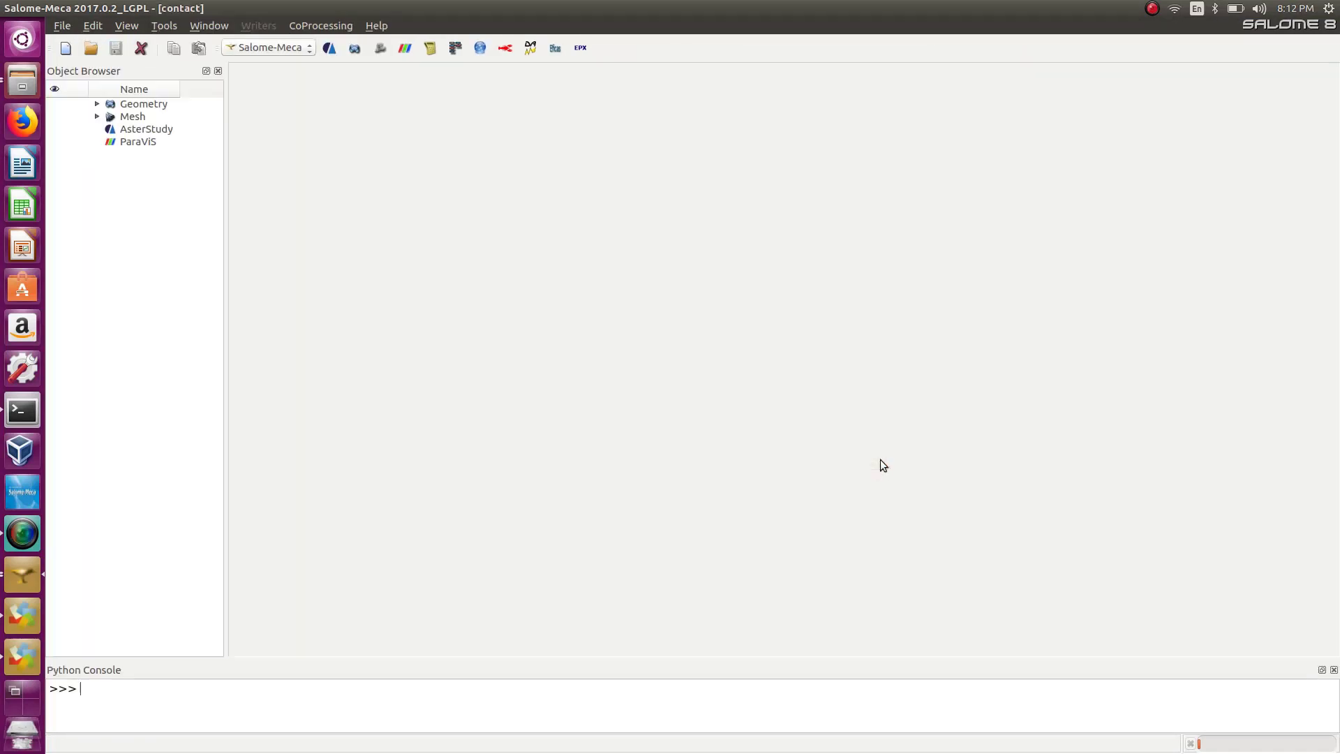
Activate the Mesh module and display Mesh_1 and Mesh_2 in the viewer.
{"action": "left_click", "coordinate": [271, 48]}
{"action": "left_click", "coordinate": [275, 94]}
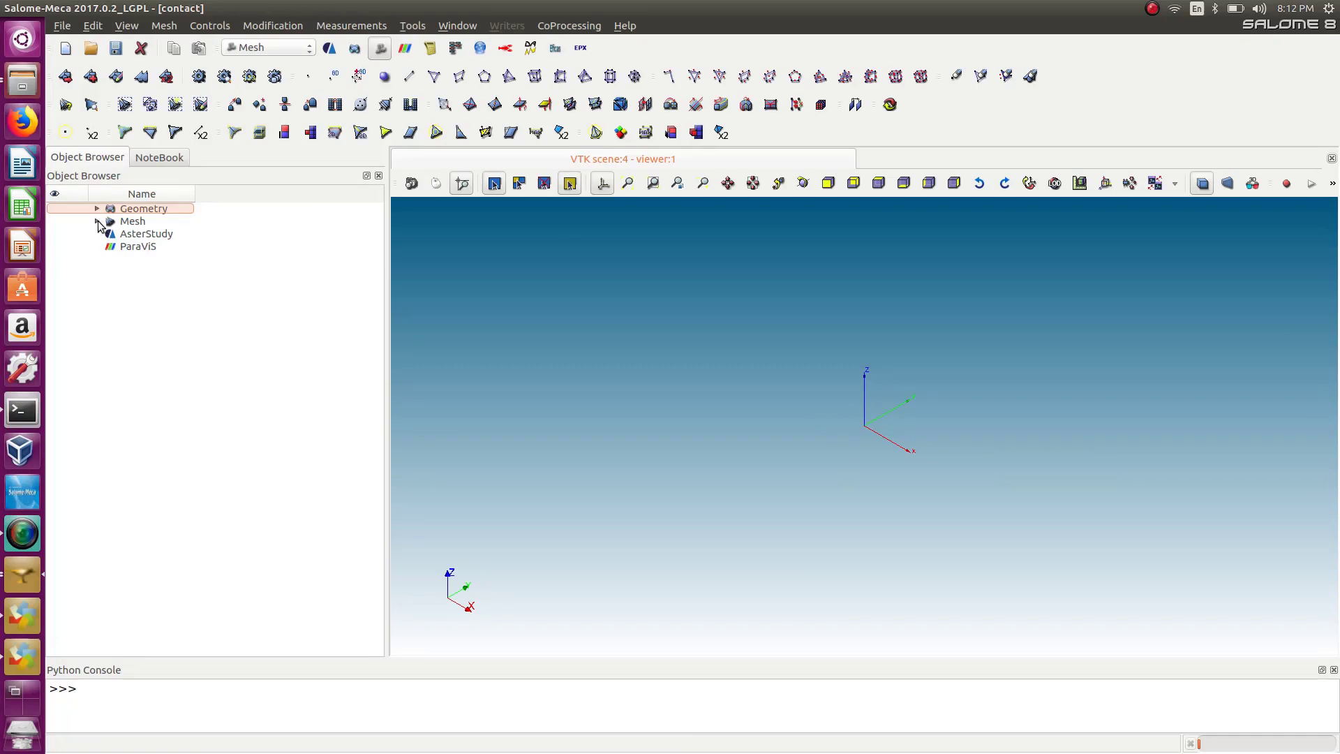
{"action": "left_click", "coordinate": [97, 221]}
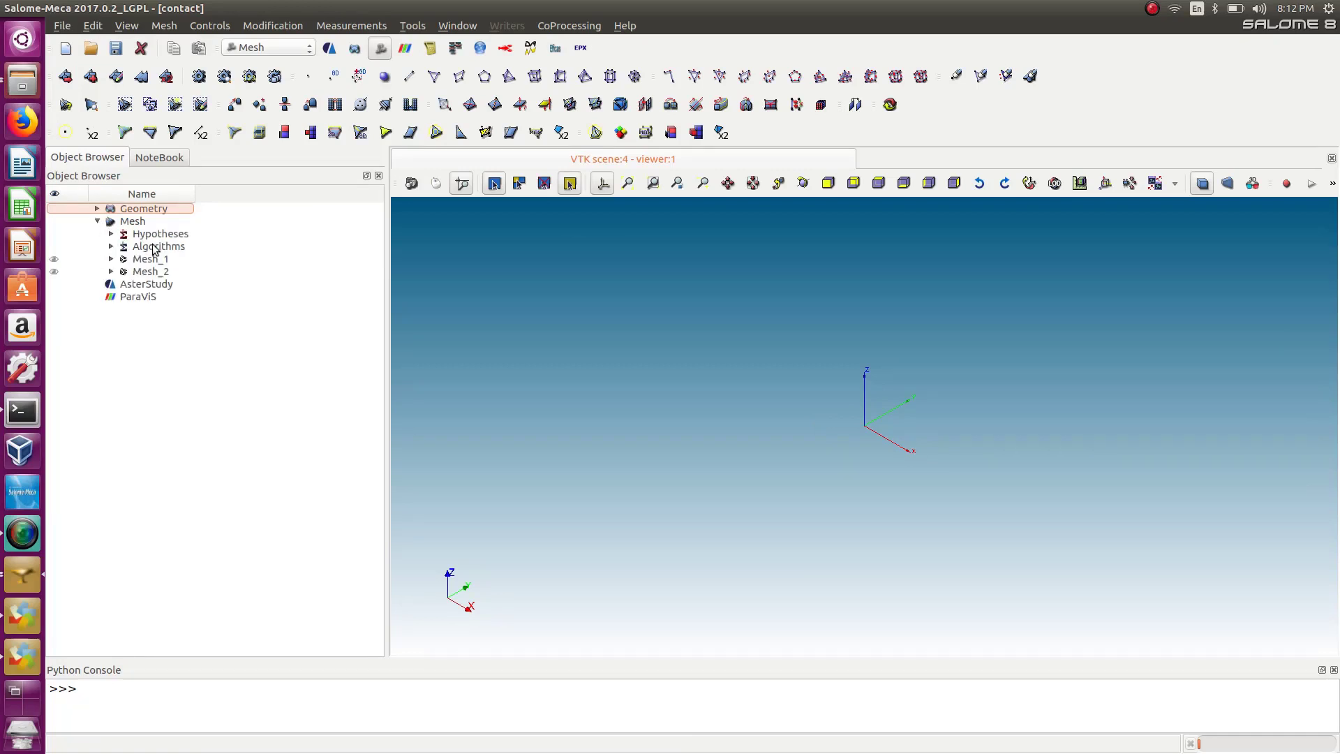
{"action": "left_click", "coordinate": [54, 259]}
{"action": "left_click", "coordinate": [54, 271]}
{"action": "left_click", "coordinate": [114, 223]}
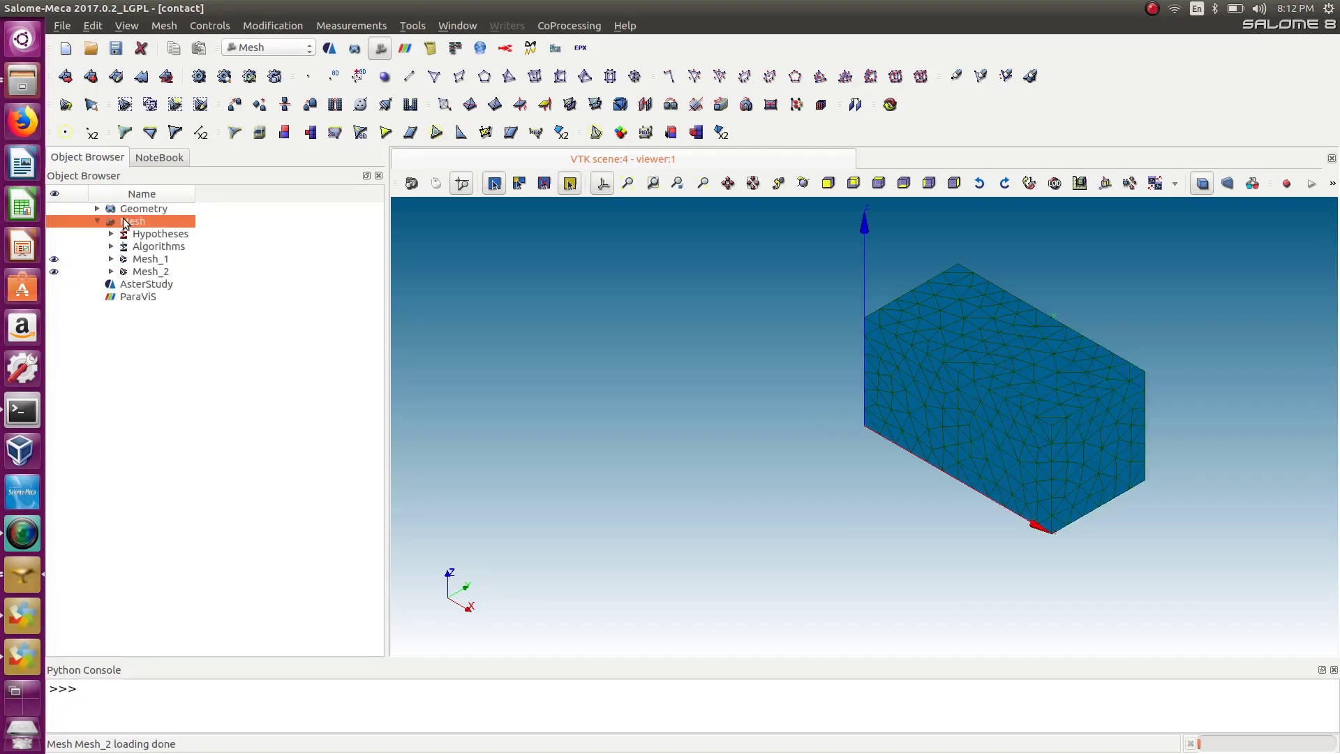
{"action": "right_click", "coordinate": [122, 222]}
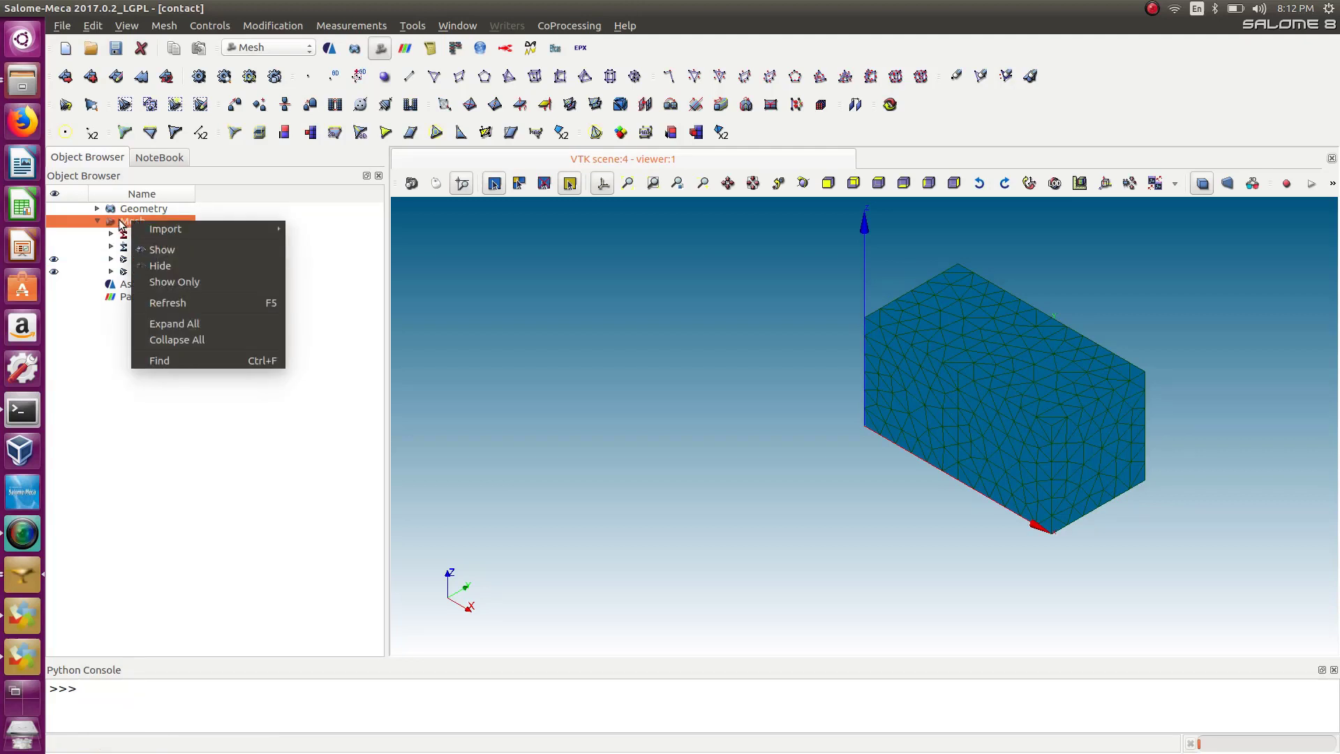
{"action": "left_click", "coordinate": [105, 379]}
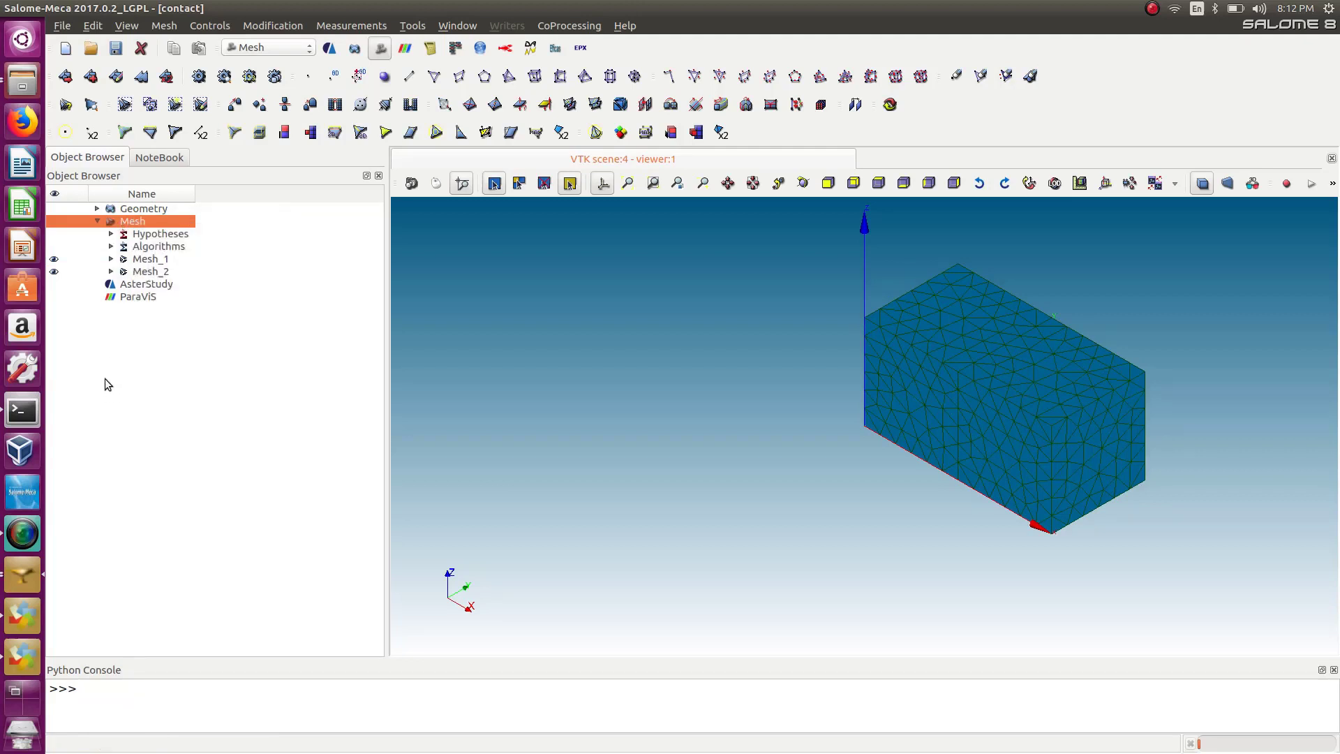
Expand both meshes in the tree and export Mesh_1 as the MED 3.2 file Mesh_1 into the contact folder.
{"action": "left_click", "coordinate": [111, 271]}
{"action": "left_click", "coordinate": [111, 259]}
{"action": "left_click", "coordinate": [153, 259]}
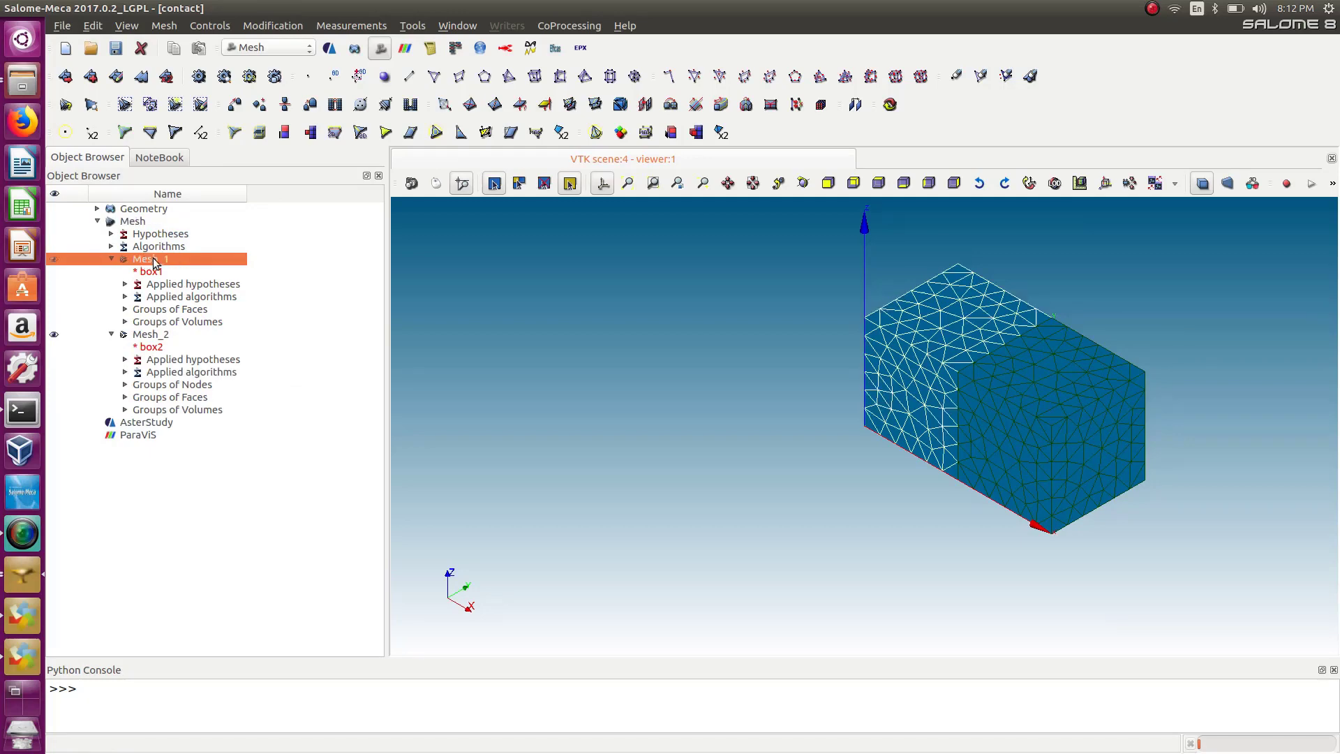
{"action": "right_click", "coordinate": [155, 262]}
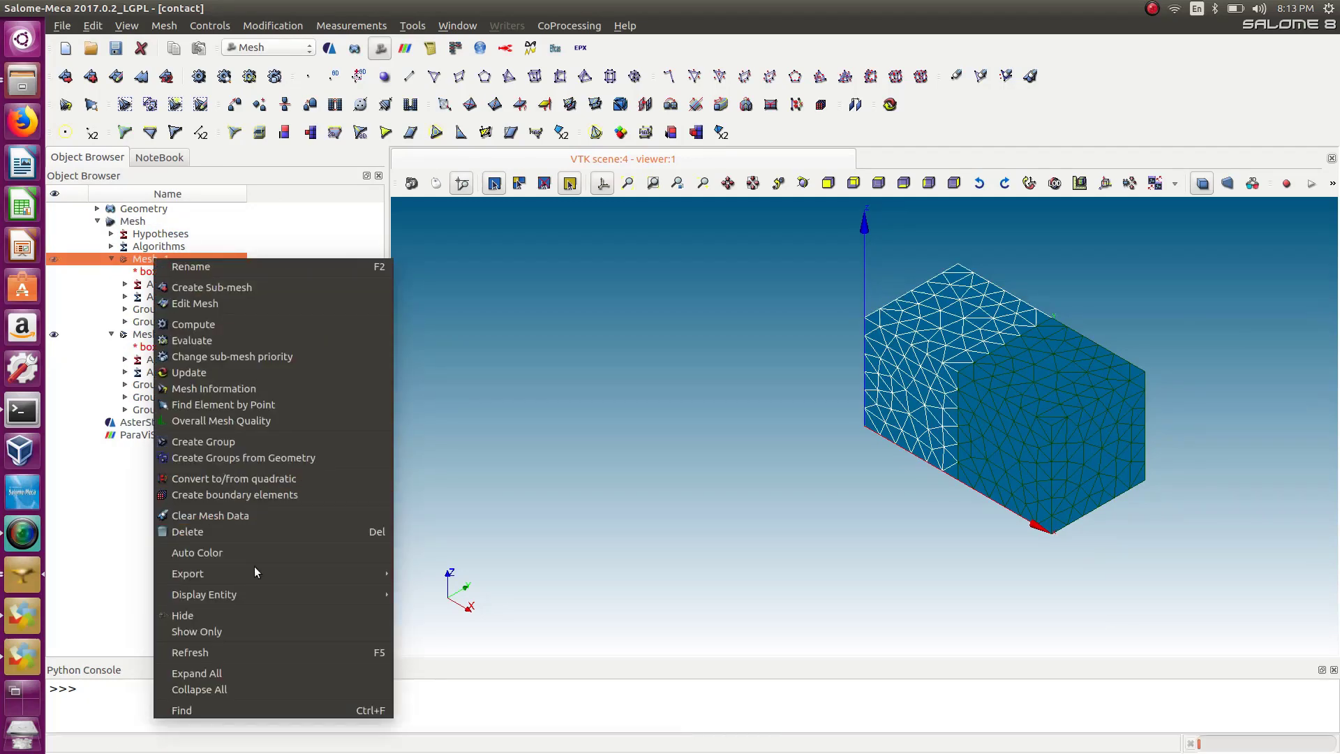
{"action": "mouse_move", "coordinate": [271, 572]}
{"action": "left_click", "coordinate": [438, 574]}
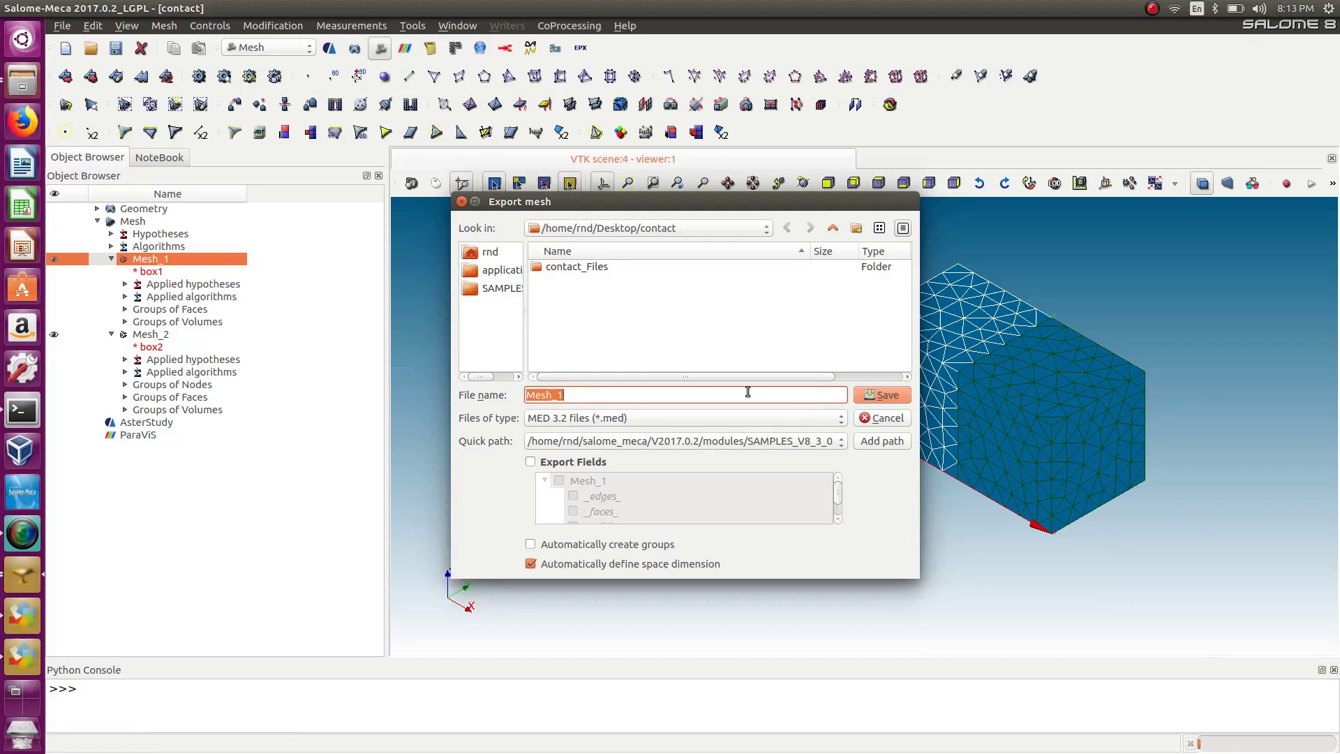
{"action": "left_click", "coordinate": [885, 395]}
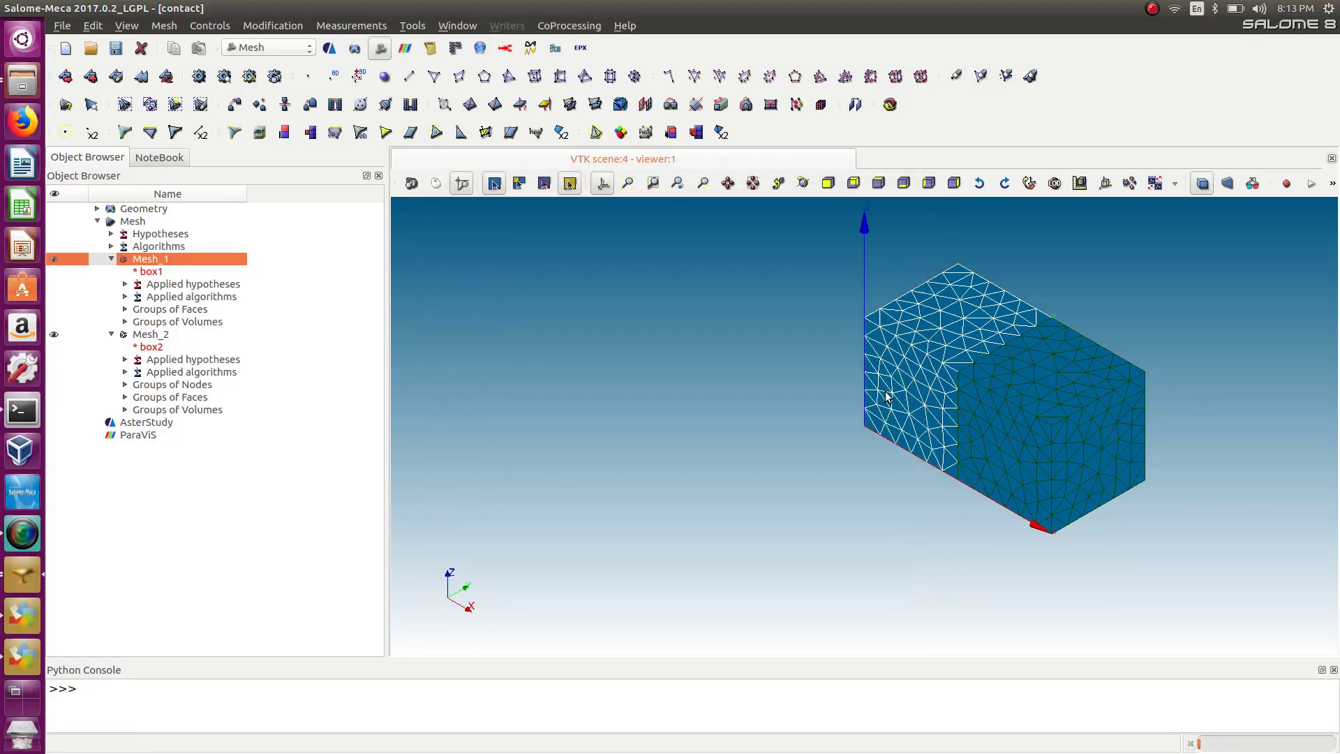
Export Mesh_2 as the MED 3.2 file Mesh_2 into the contact folder.
{"action": "left_click", "coordinate": [144, 338]}
{"action": "left_click", "coordinate": [168, 339]}
{"action": "key", "text": "Escape"}
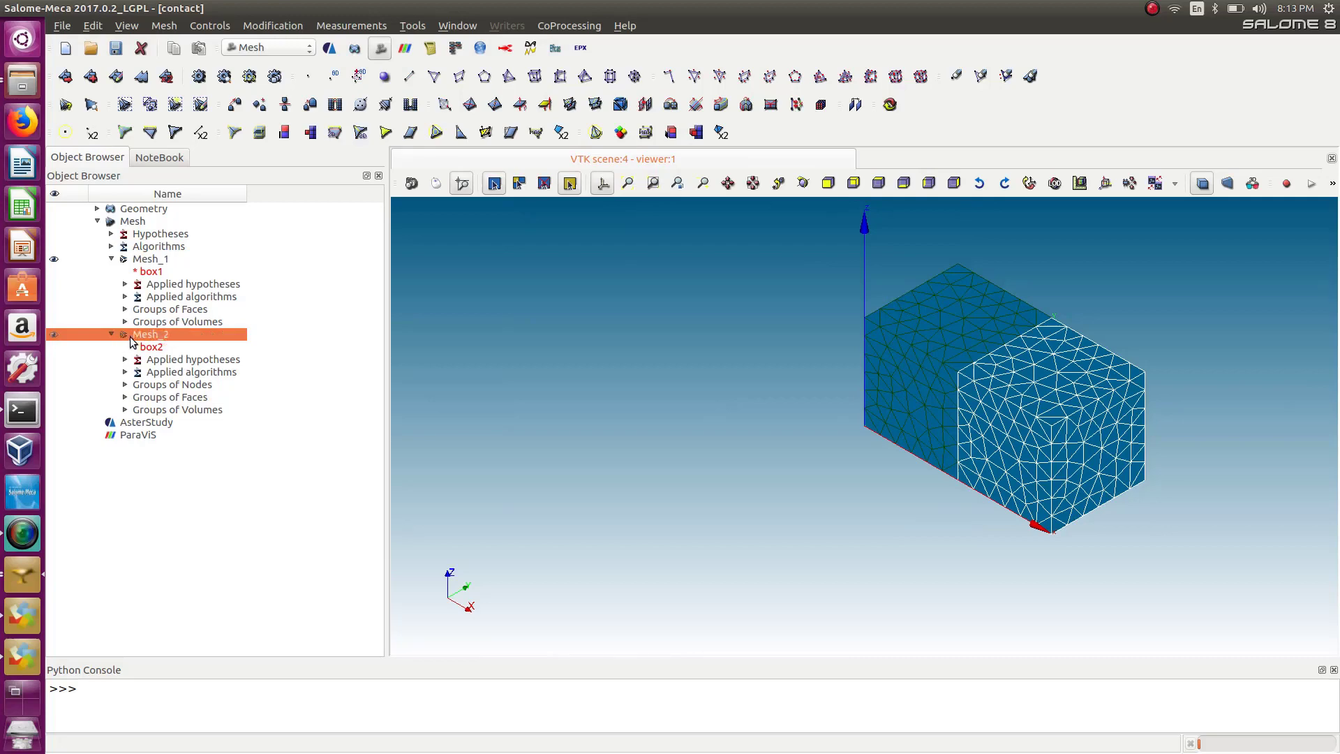
{"action": "right_click", "coordinate": [138, 336]}
{"action": "mouse_move", "coordinate": [191, 330]}
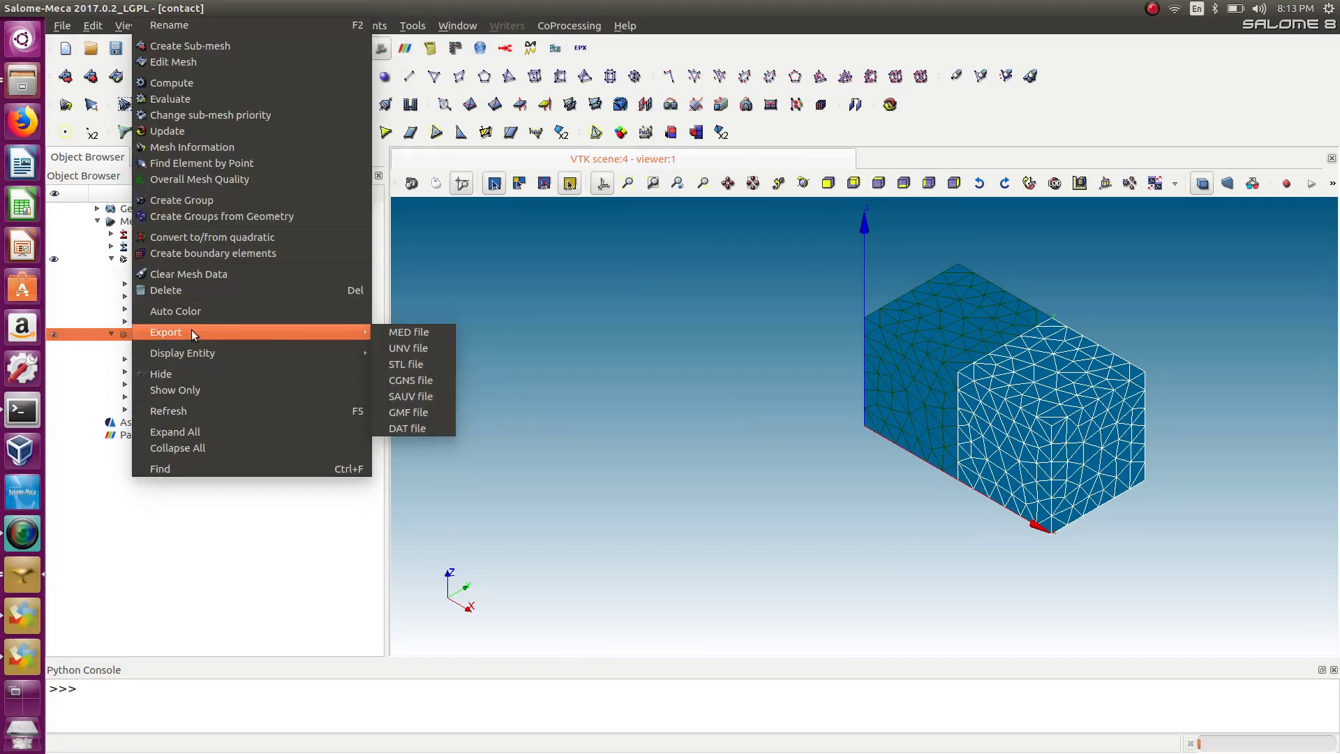
{"action": "left_click", "coordinate": [403, 333]}
{"action": "left_click", "coordinate": [888, 395]}
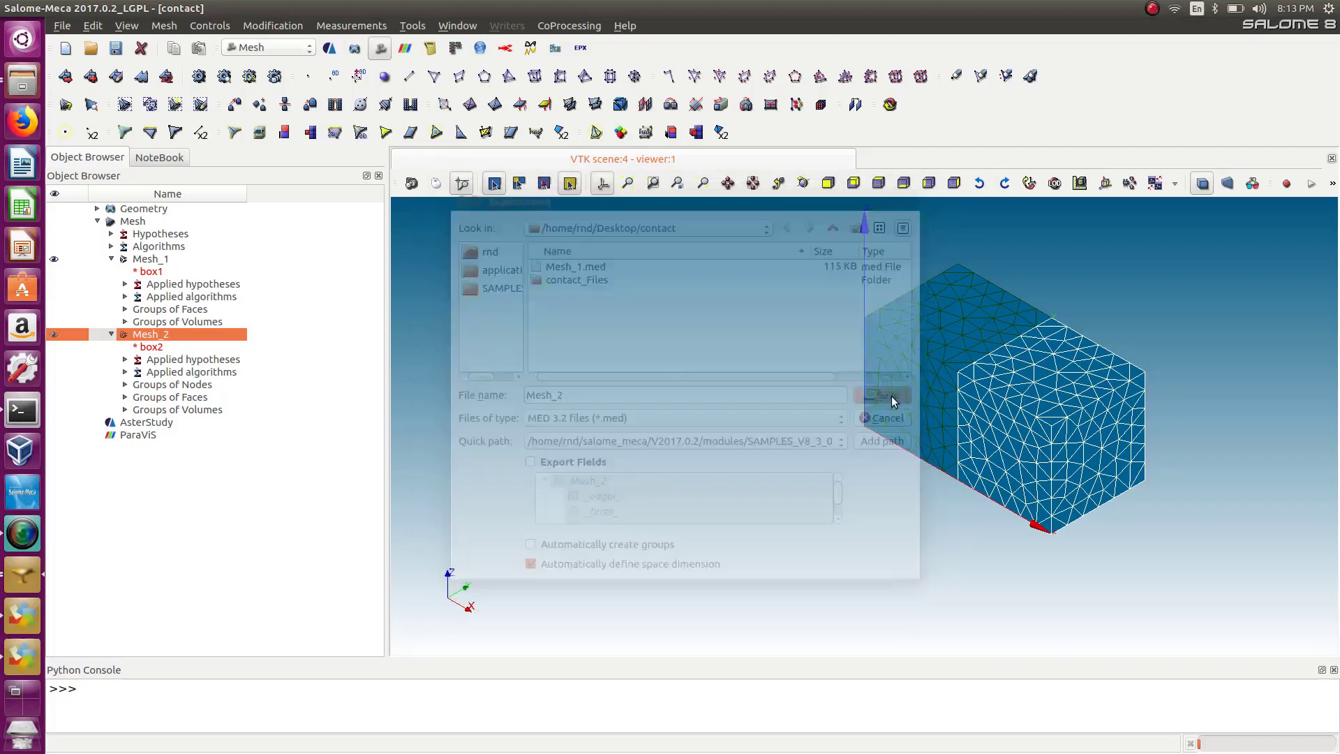
Close the contact study without saving and minimise the Salome-Meca window.
{"action": "left_click", "coordinate": [62, 25]}
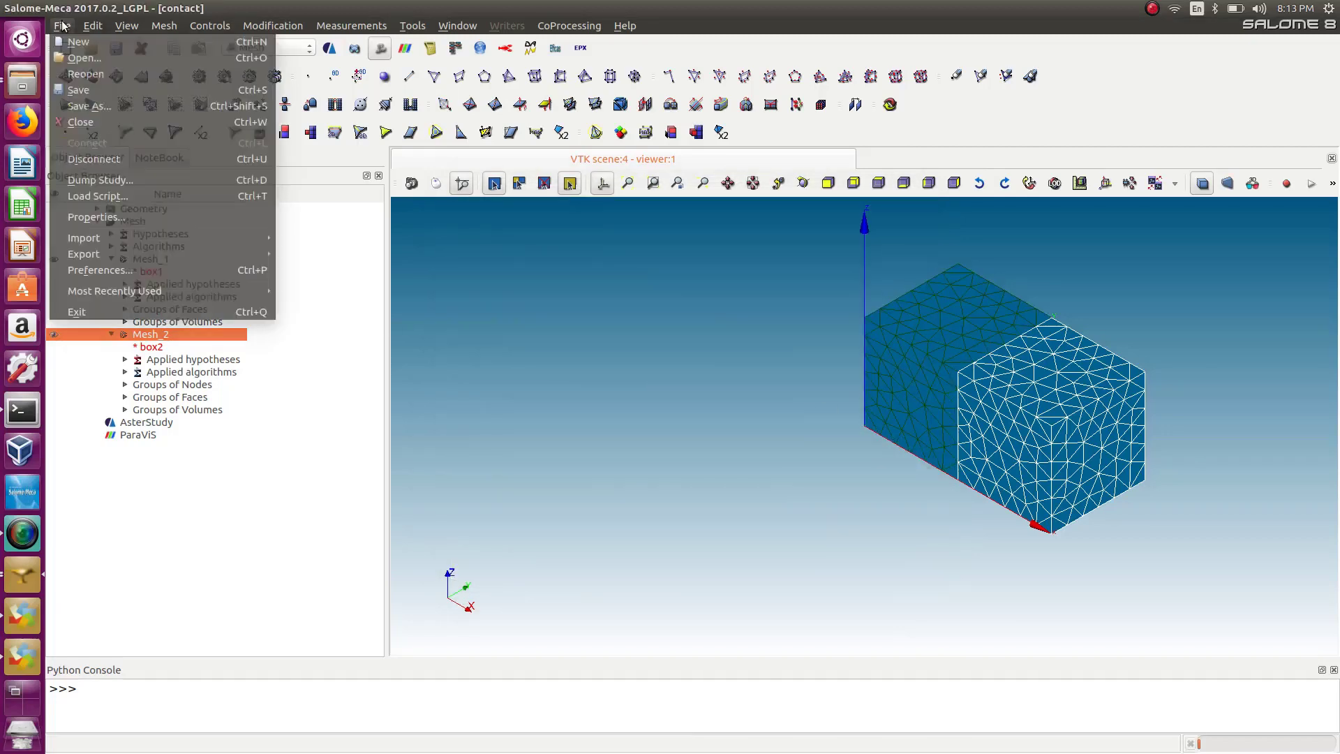
{"action": "left_click", "coordinate": [93, 121]}
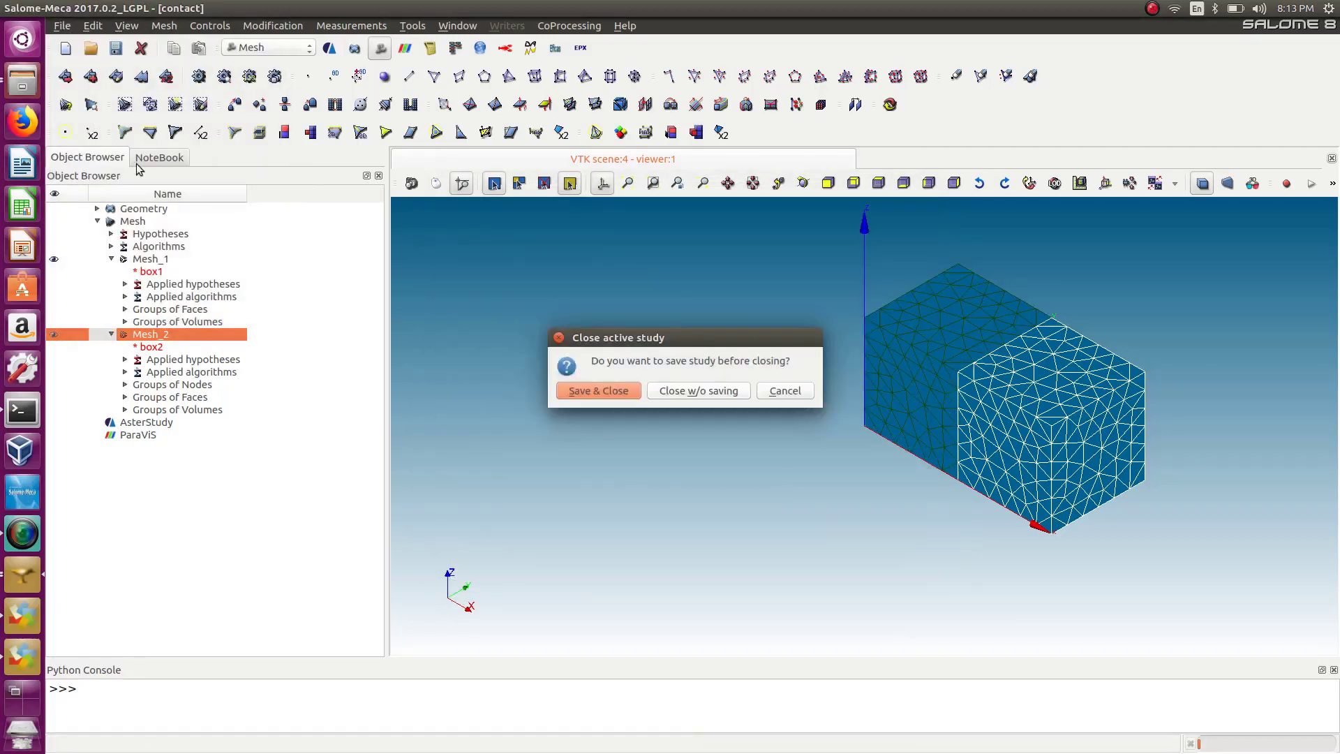
{"action": "left_click", "coordinate": [694, 392]}
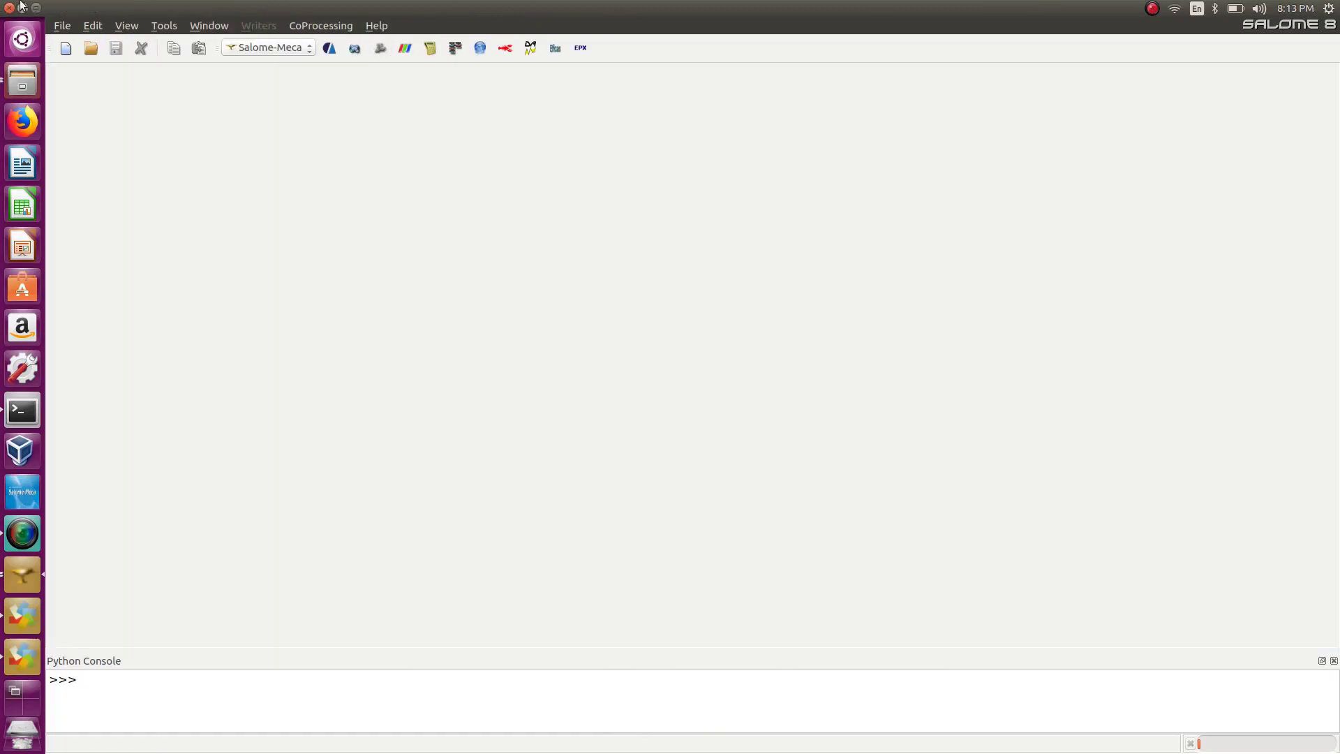
{"action": "left_click", "coordinate": [23, 9]}
{"action": "left_click", "coordinate": [695, 407]}
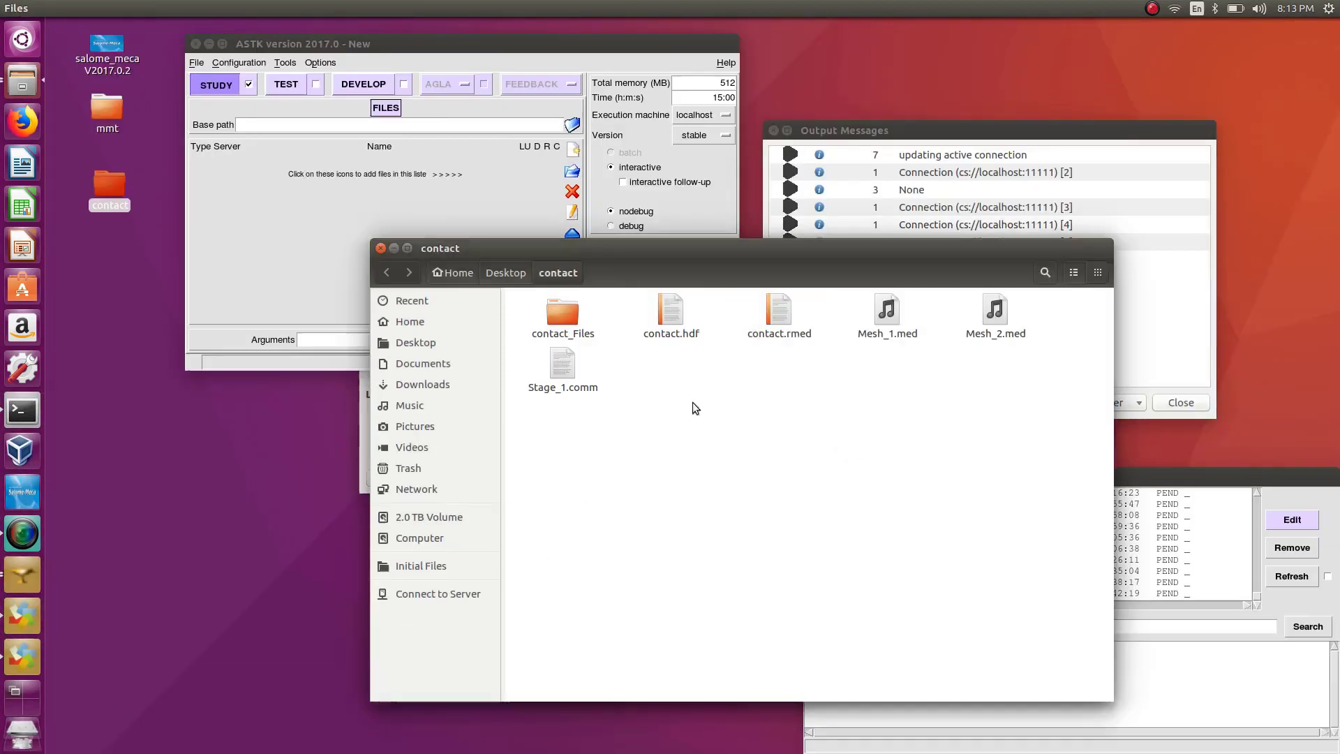
{"action": "left_click_drag", "start_coordinate": [1021, 355], "coordinate": [908, 398]}
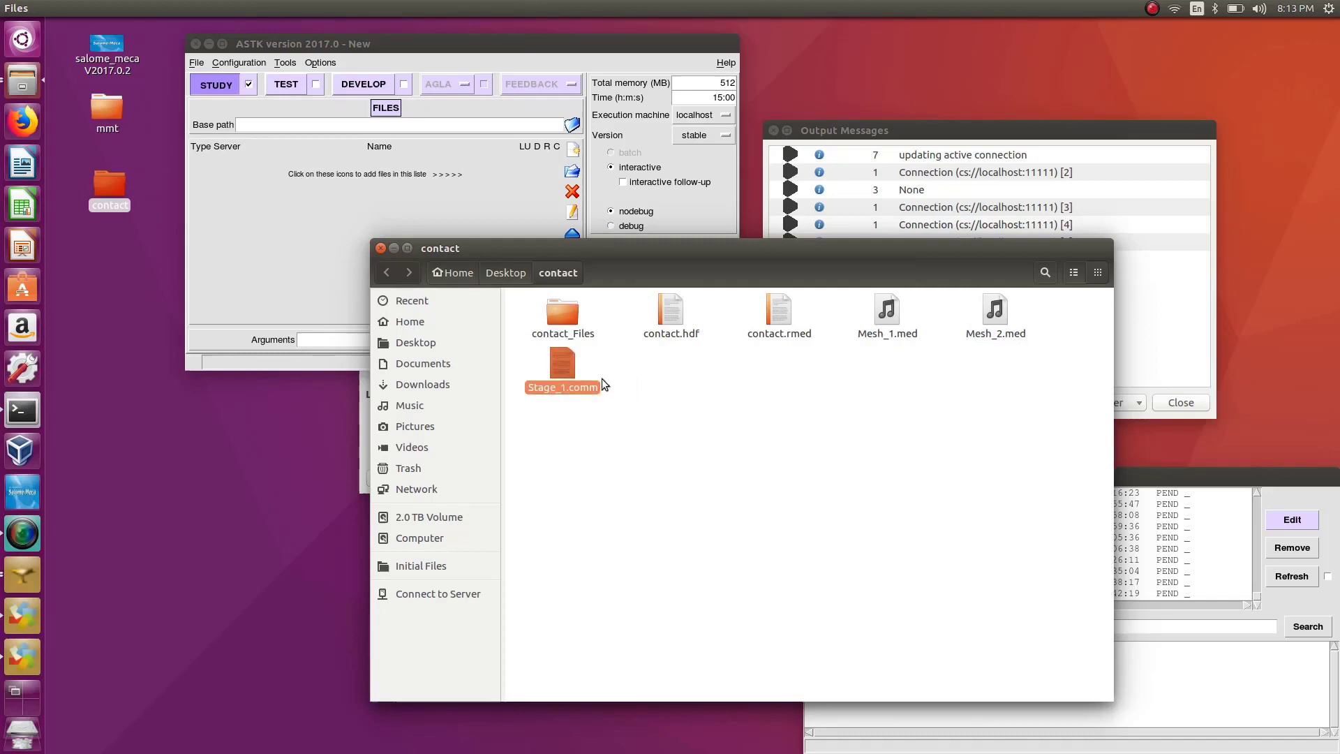
{"action": "left_click", "coordinate": [714, 358]}
{"action": "left_click_drag", "start_coordinate": [814, 360], "coordinate": [754, 380]}
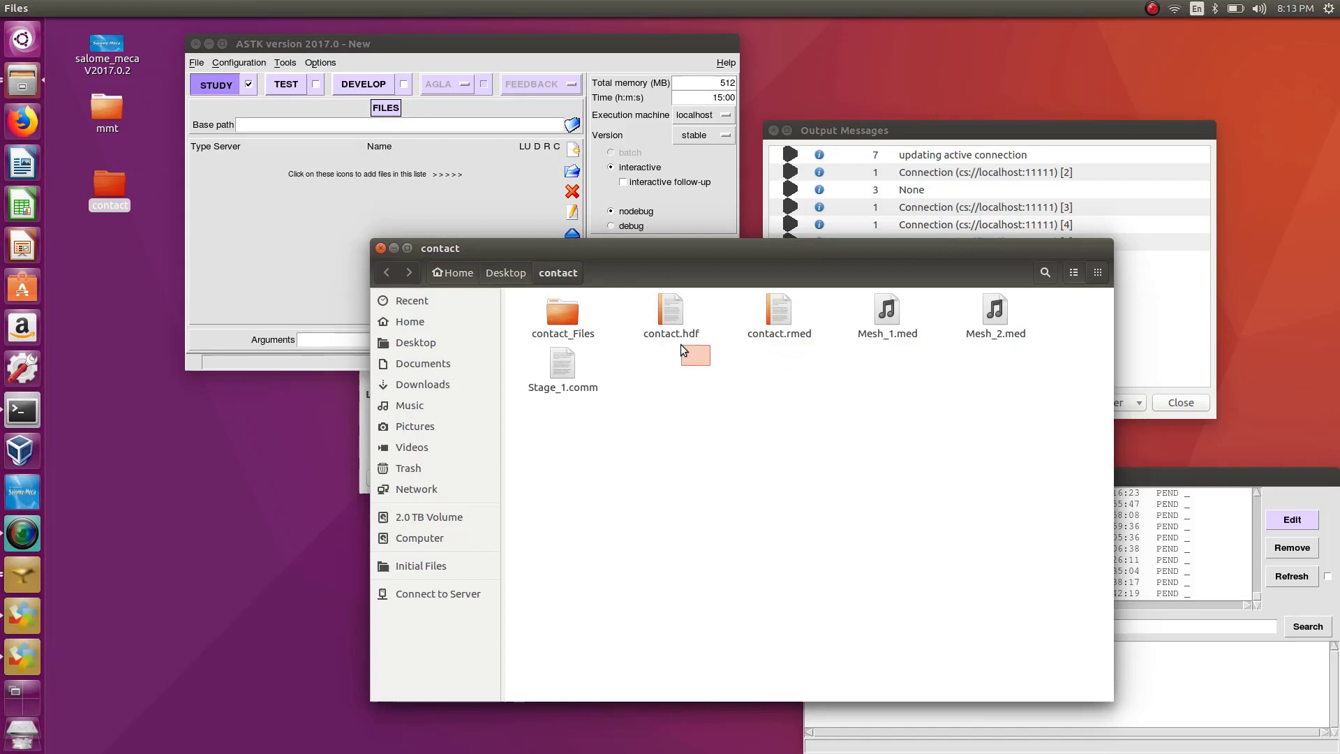
{"action": "left_click_drag", "start_coordinate": [680, 356], "coordinate": [780, 413]}
Create an empty document named contact2.rmed in the contact folder, then open it to check its content and close it.
{"action": "right_click", "coordinate": [757, 384]}
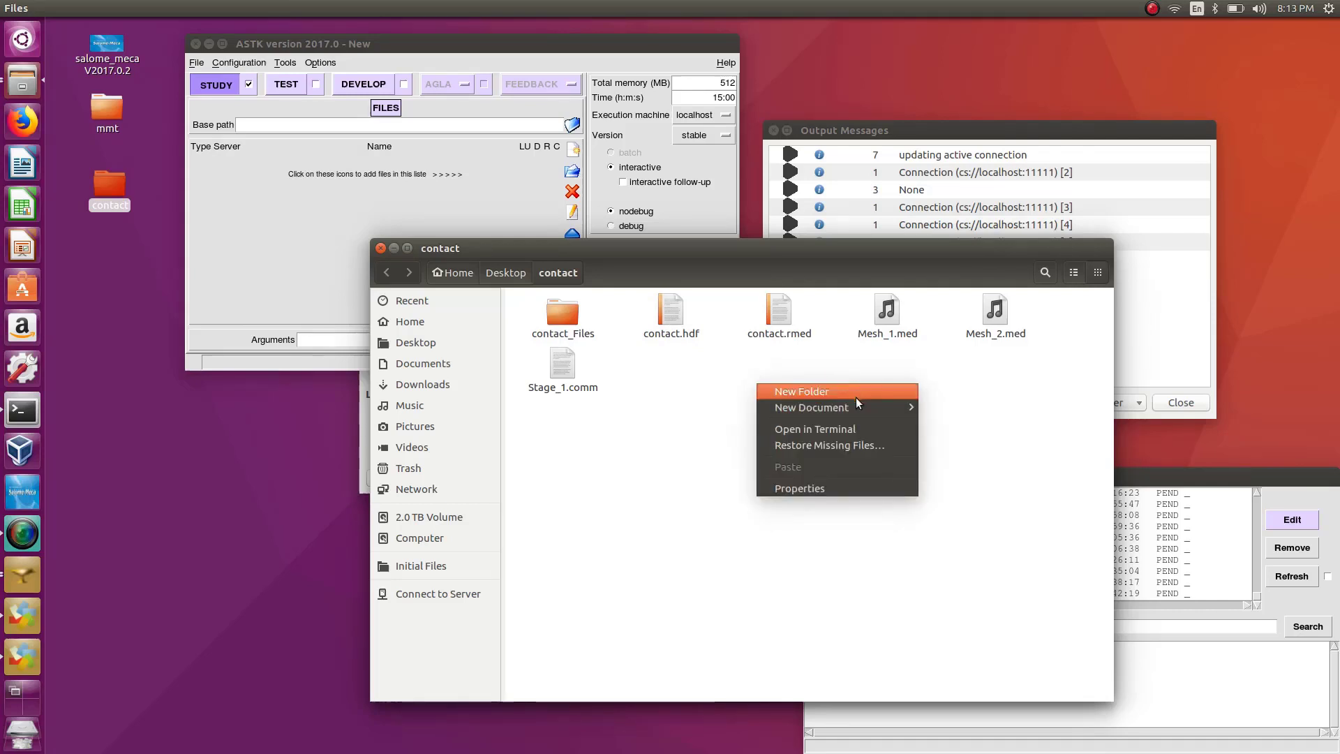
{"action": "mouse_move", "coordinate": [852, 408]}
{"action": "left_click", "coordinate": [939, 408]}
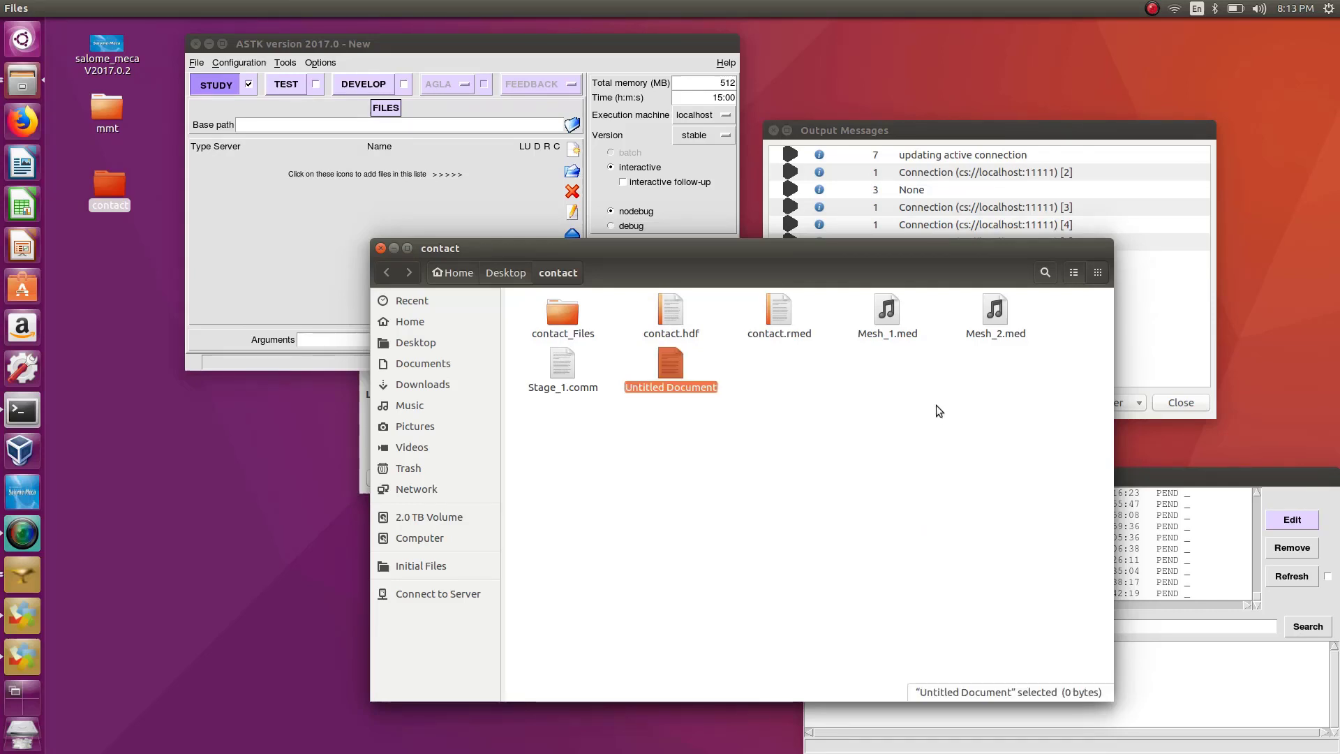
{"action": "type", "text": "contac"}
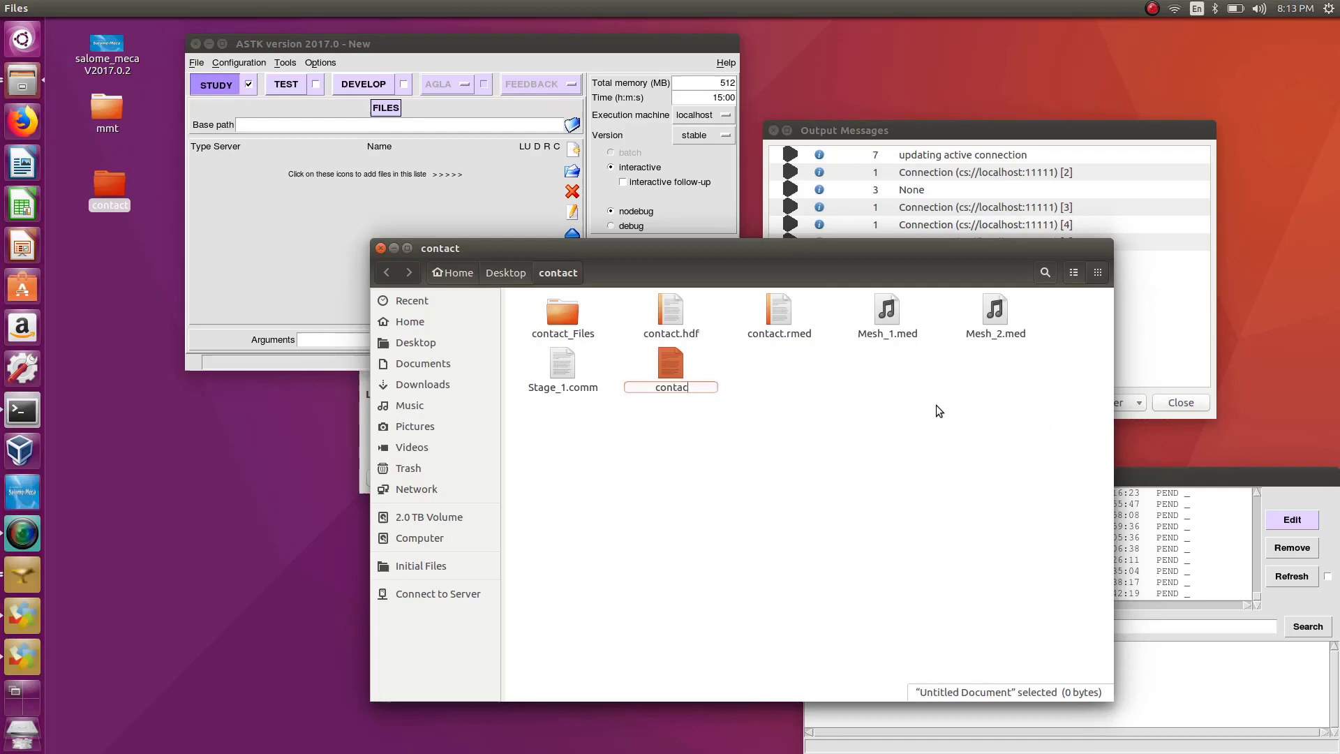
{"action": "type", "text": "t2.rmed"}
{"action": "key", "text": "Return"}
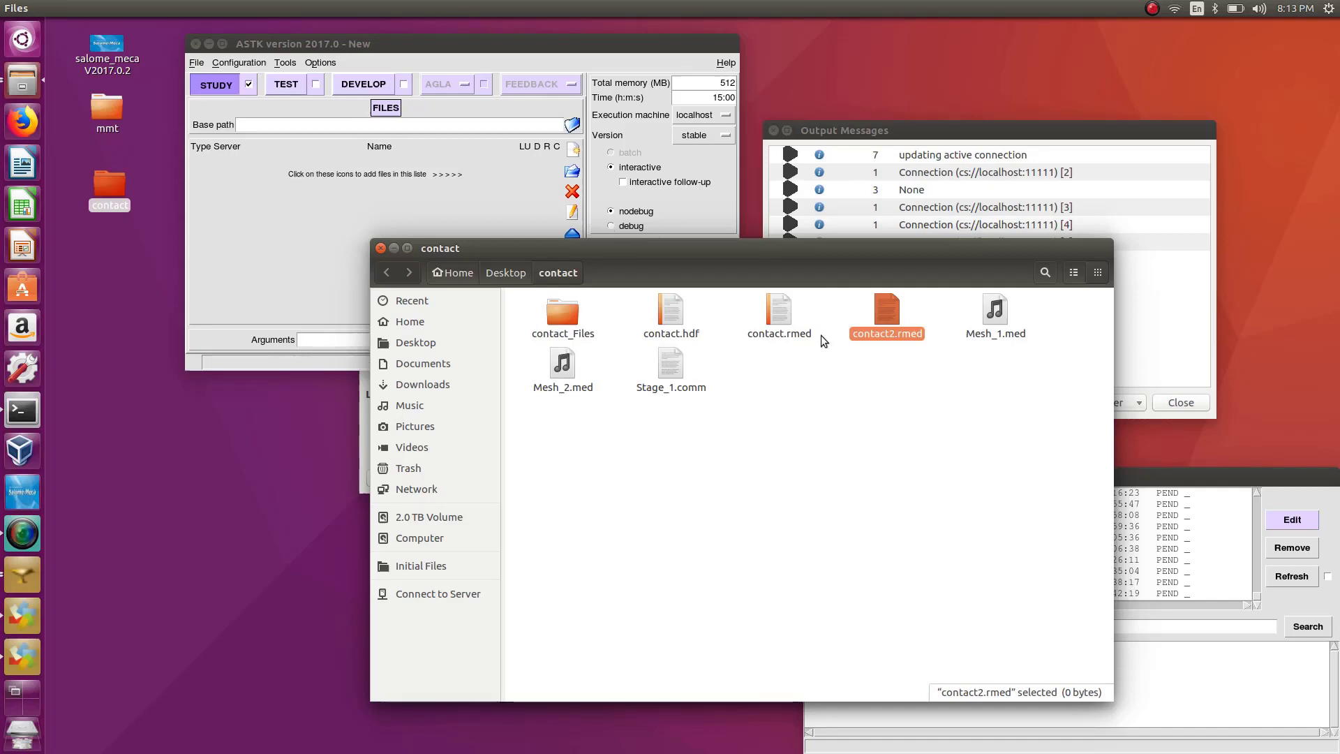
{"action": "double_click", "coordinate": [888, 318]}
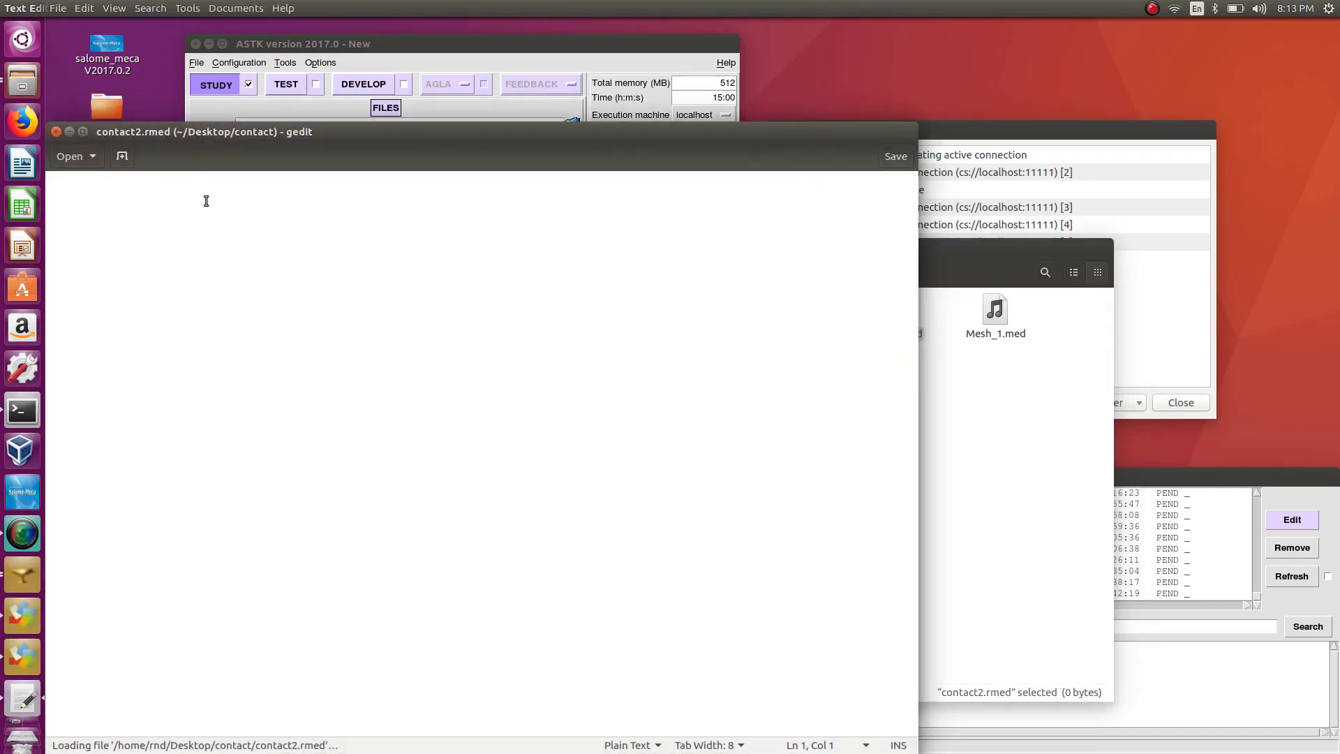
{"action": "left_click", "coordinate": [56, 131]}
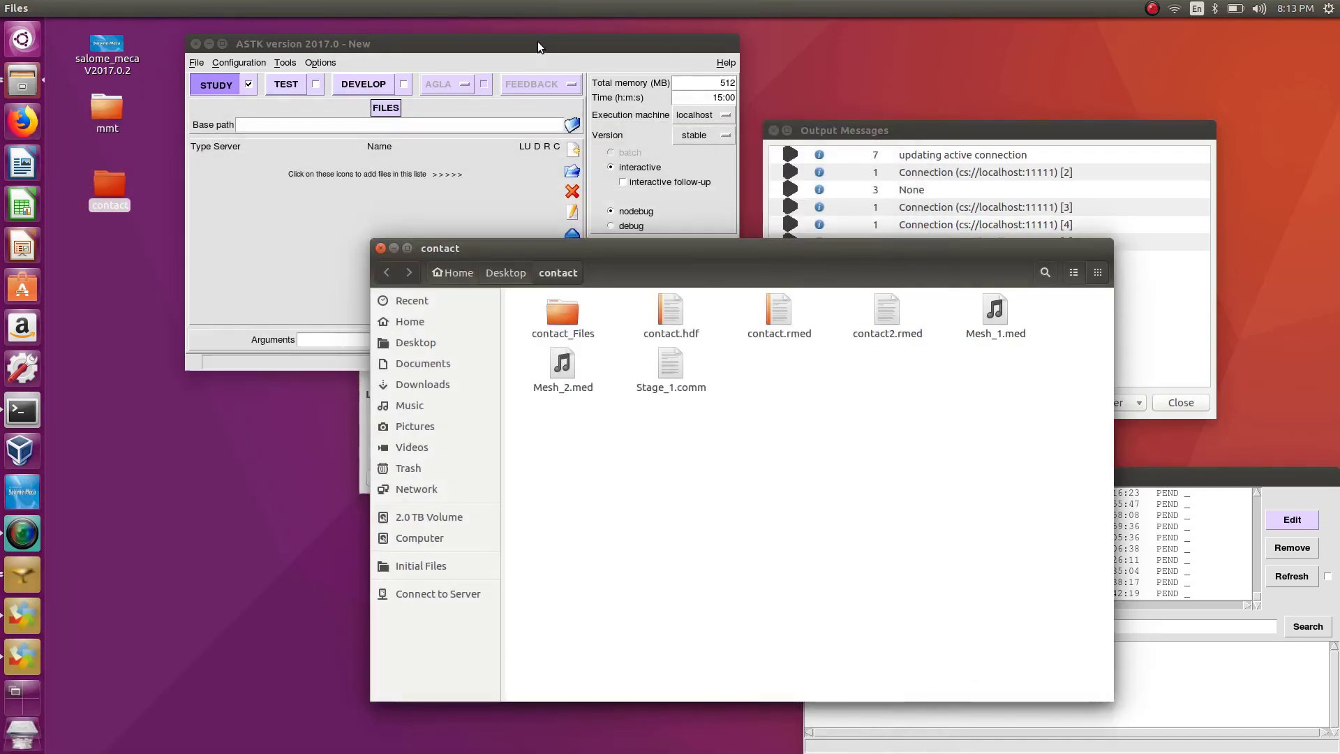
Bring the ASTK window forward and set the study's base path to the contact folder on the Desktop.
{"action": "left_click_drag", "start_coordinate": [538, 40], "coordinate": [534, 142]}
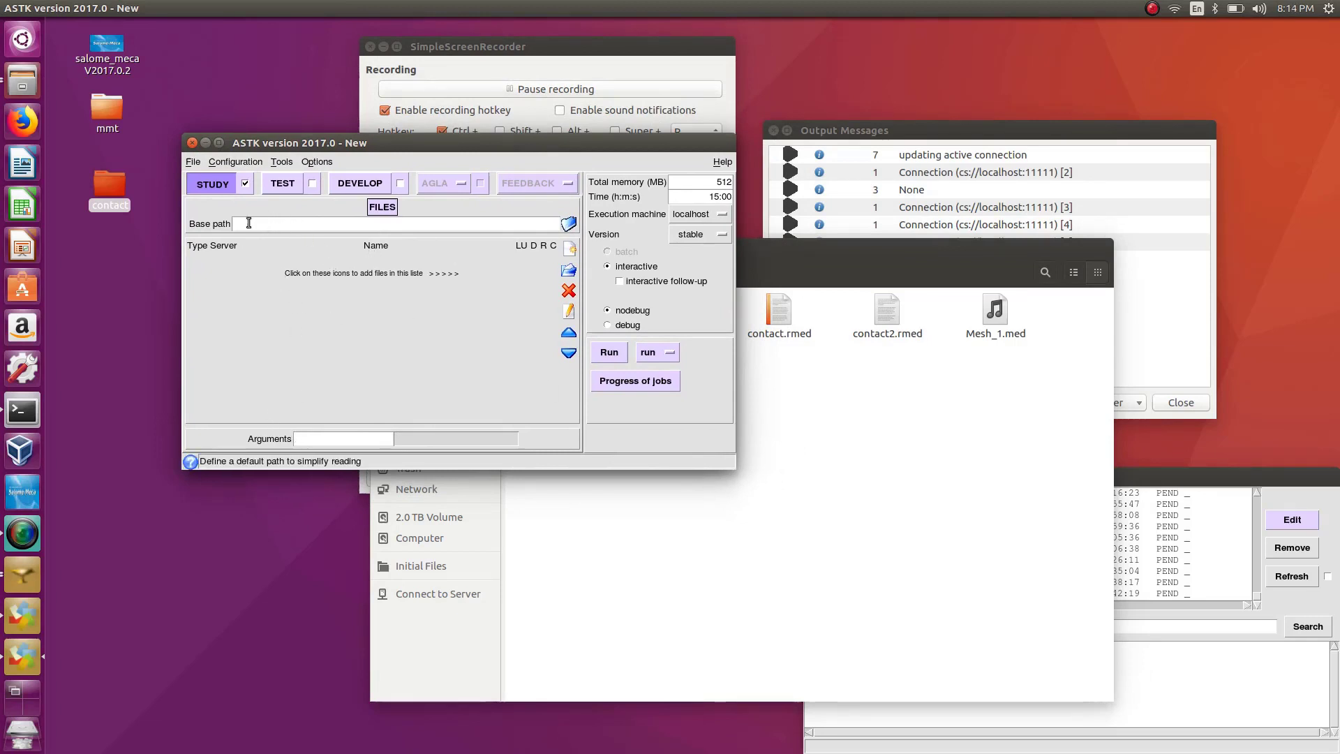
{"action": "left_click", "coordinate": [569, 224]}
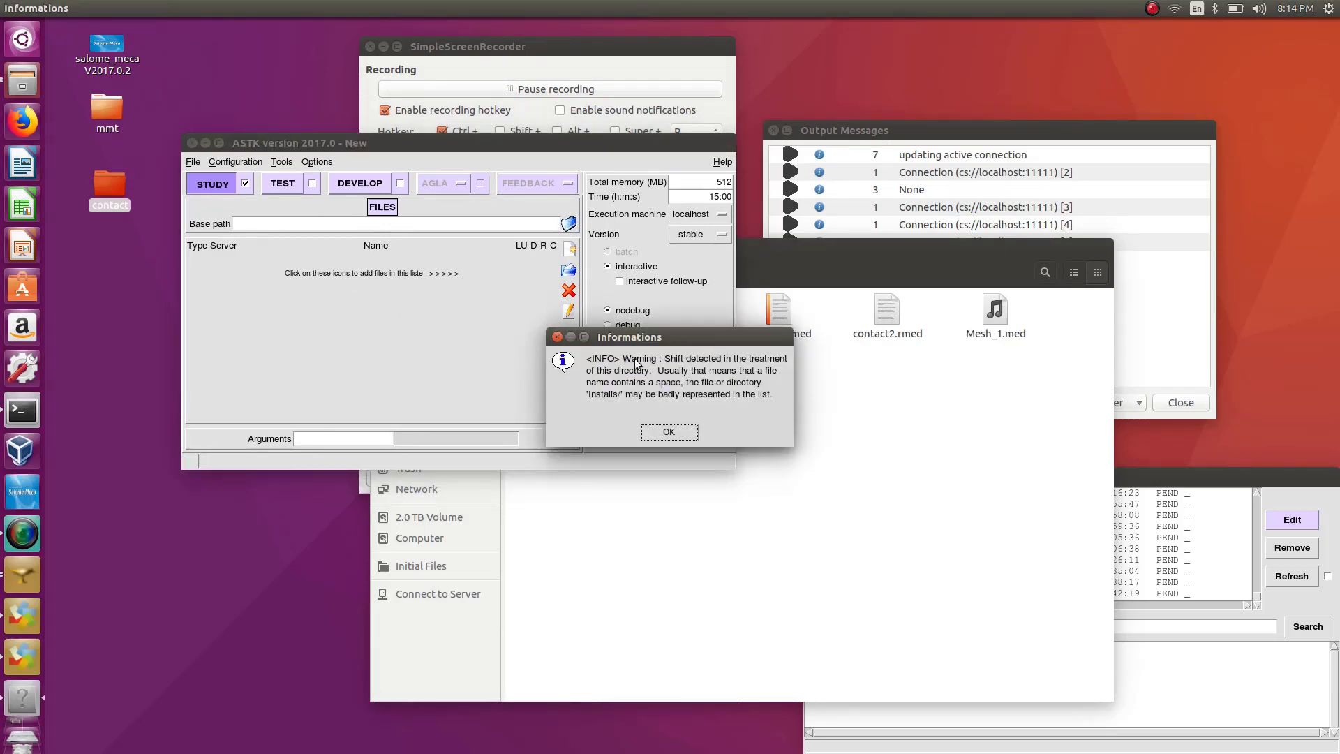
{"action": "left_click", "coordinate": [667, 432]}
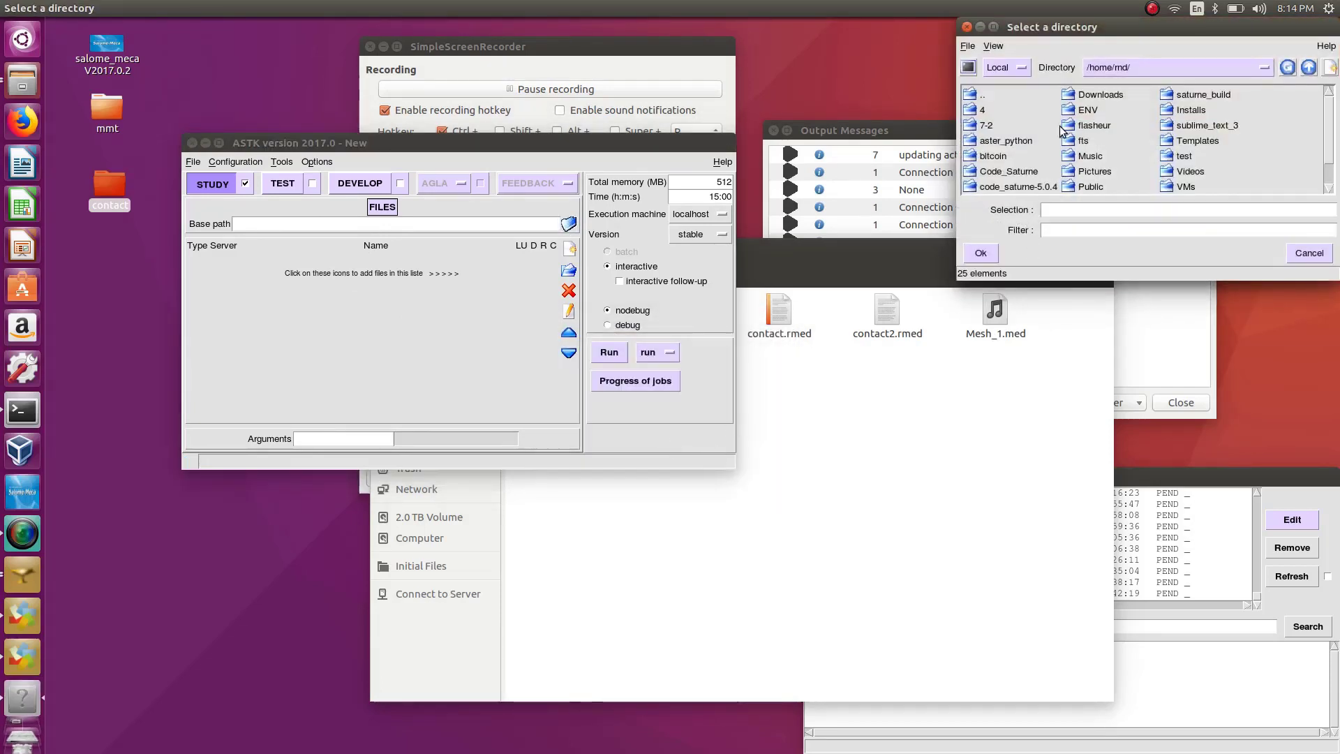
{"action": "left_click_drag", "start_coordinate": [1086, 28], "coordinate": [937, 81]}
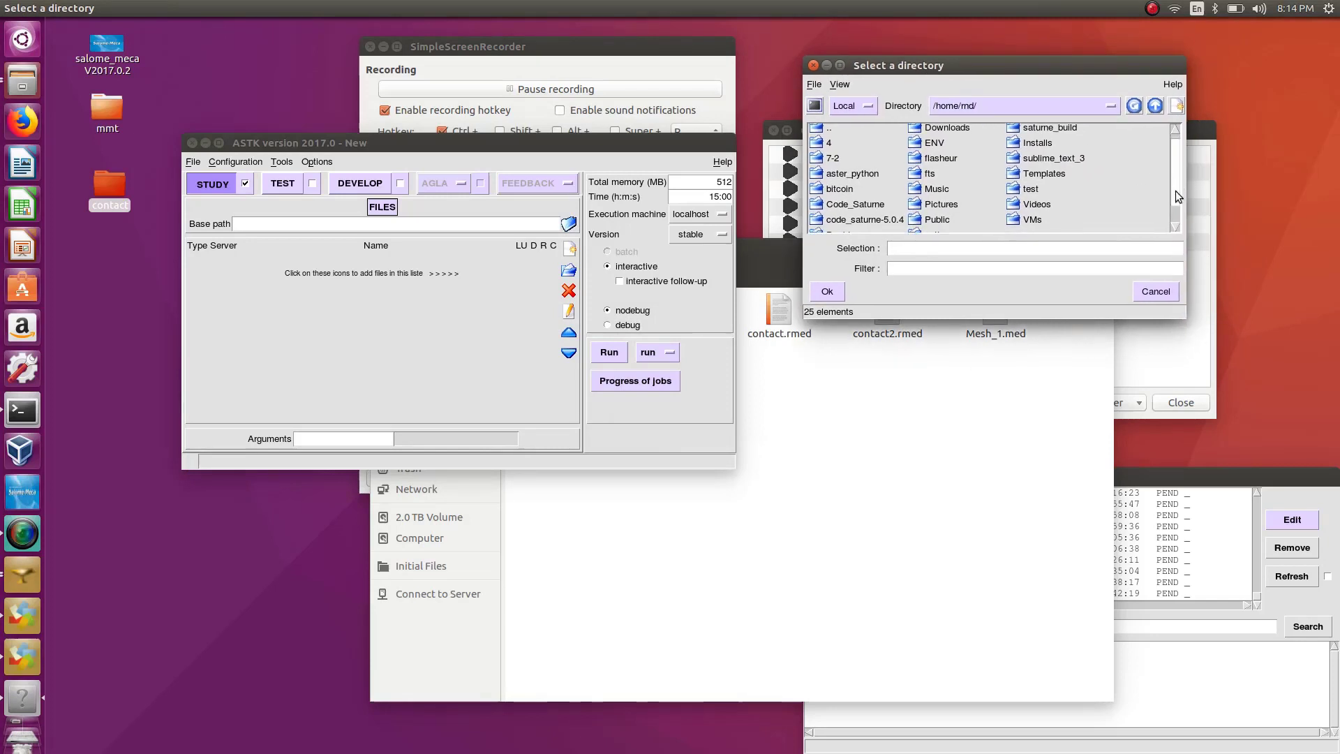
{"action": "scroll", "coordinate": [1176, 191], "scroll_direction": "down", "scroll_amount": 2}
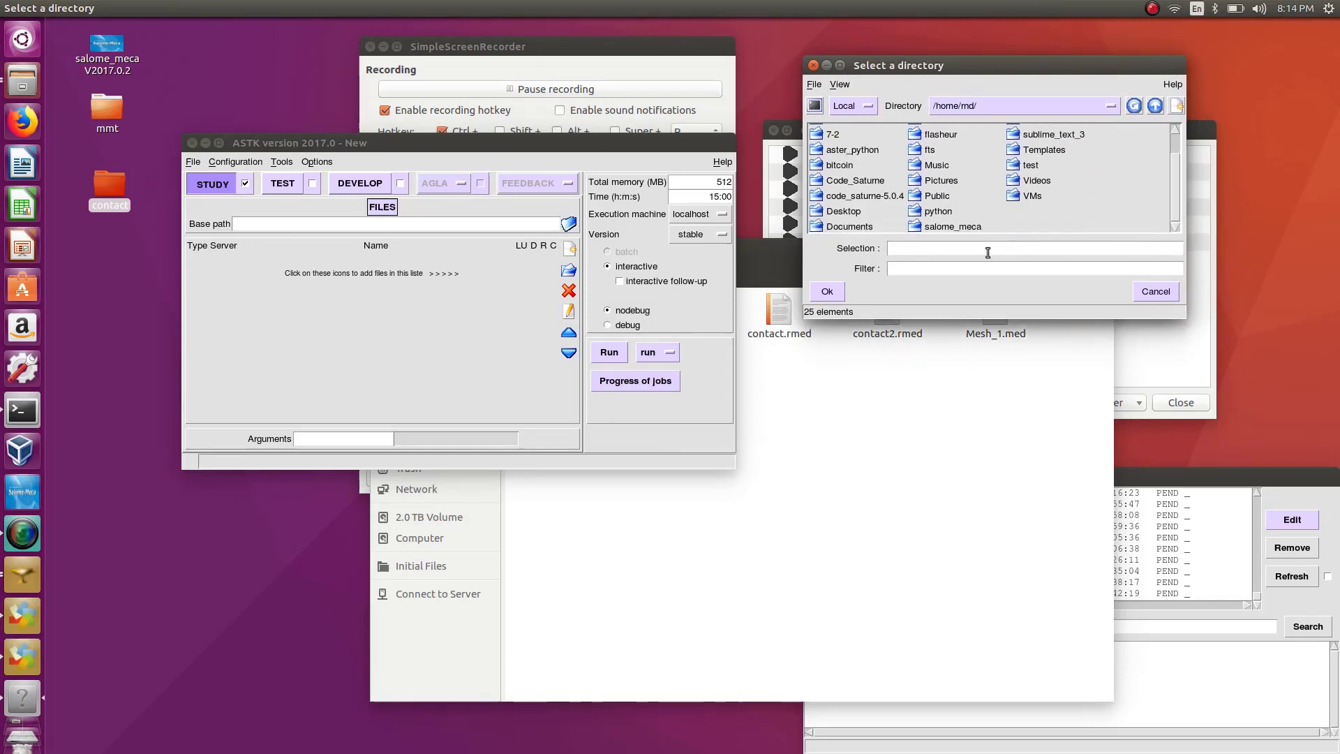
{"action": "double_click", "coordinate": [844, 212]}
{"action": "left_click", "coordinate": [881, 134]}
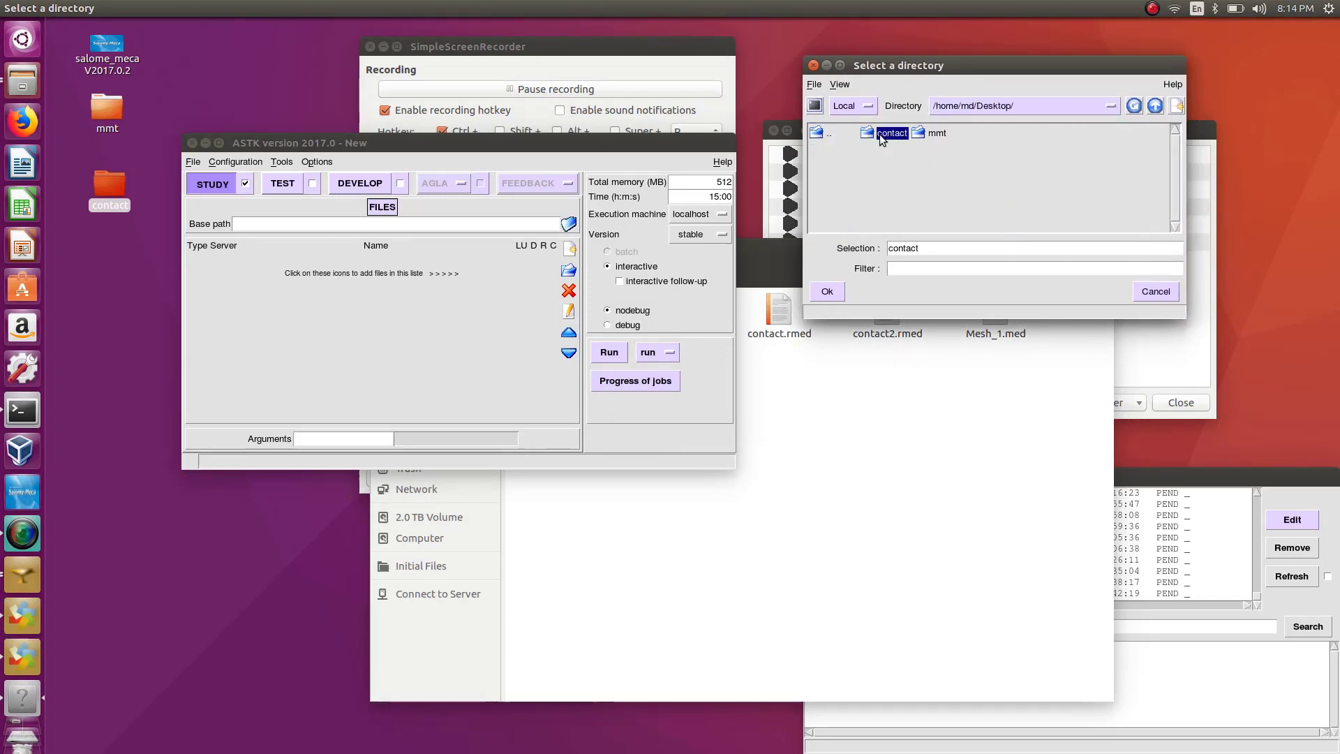
{"action": "double_click", "coordinate": [879, 134]}
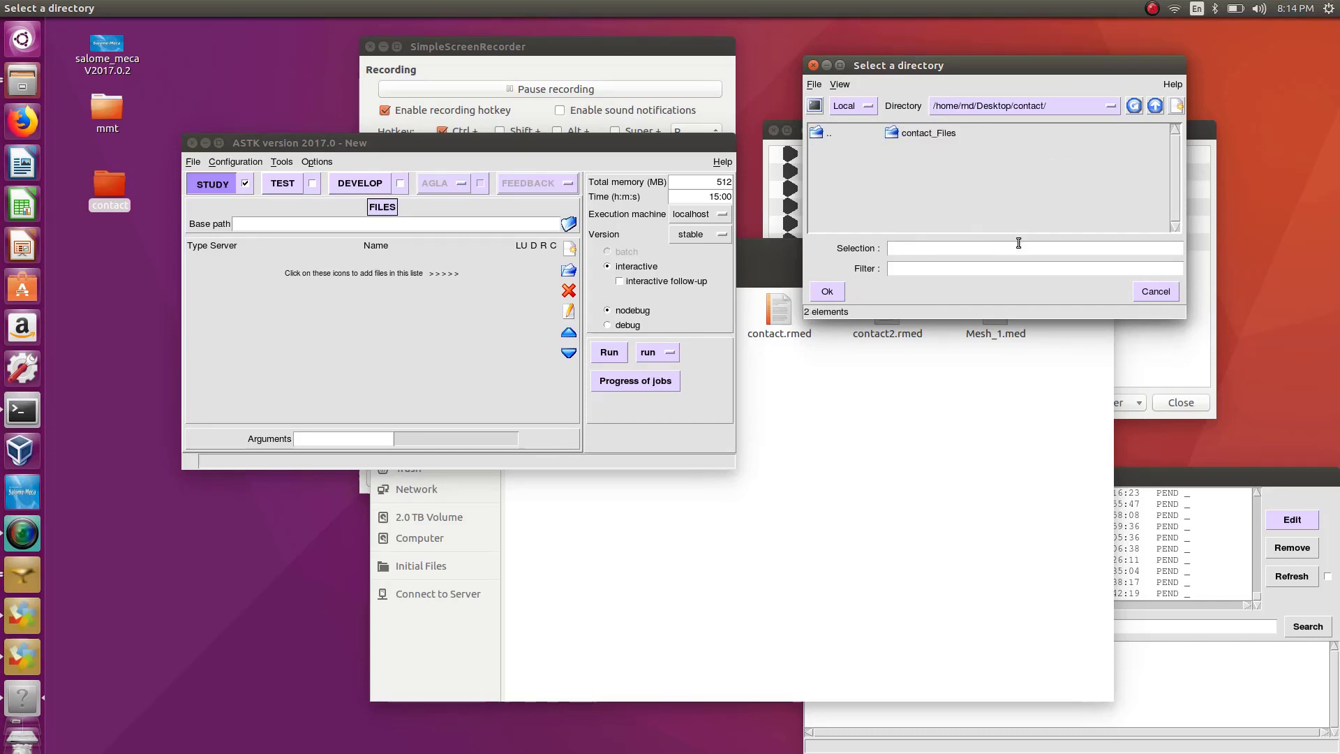
{"action": "left_click", "coordinate": [823, 291]}
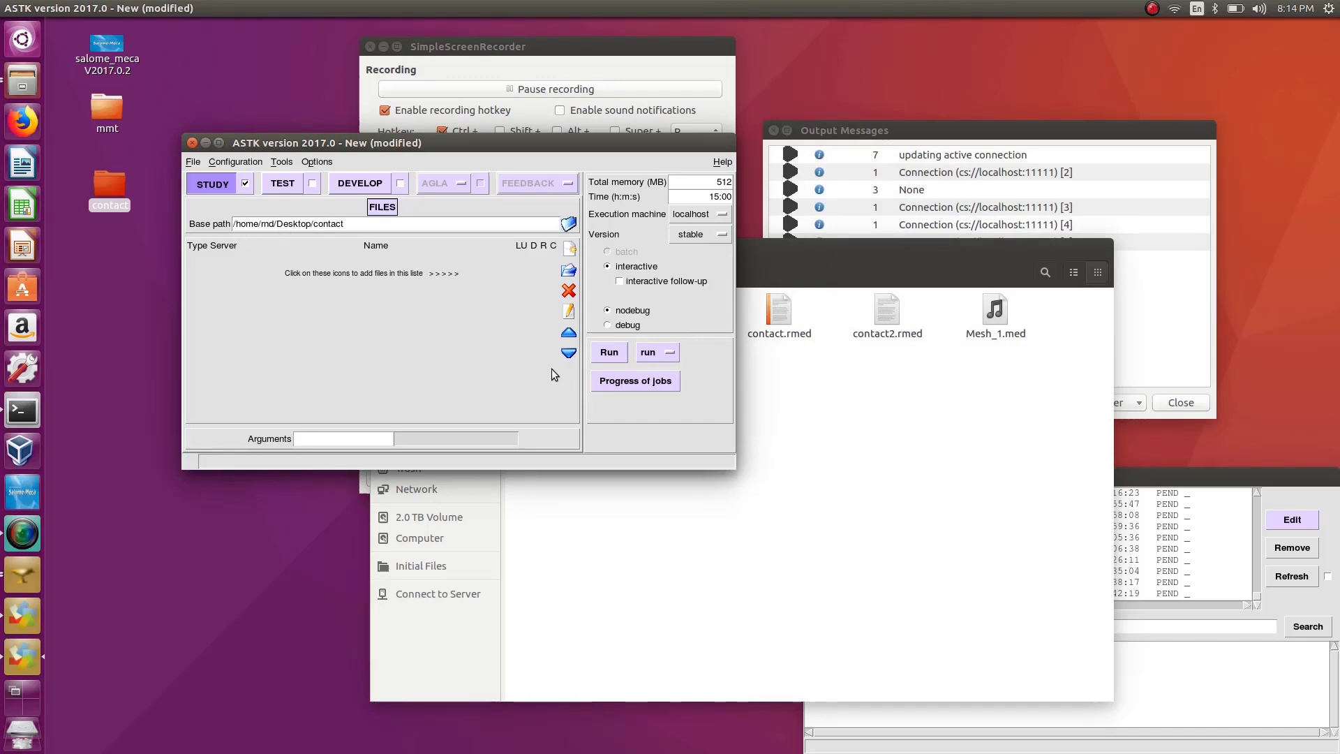
Add Stage_1.comm from the contact folder to the ASTK study's file list.
{"action": "left_click", "coordinate": [569, 271]}
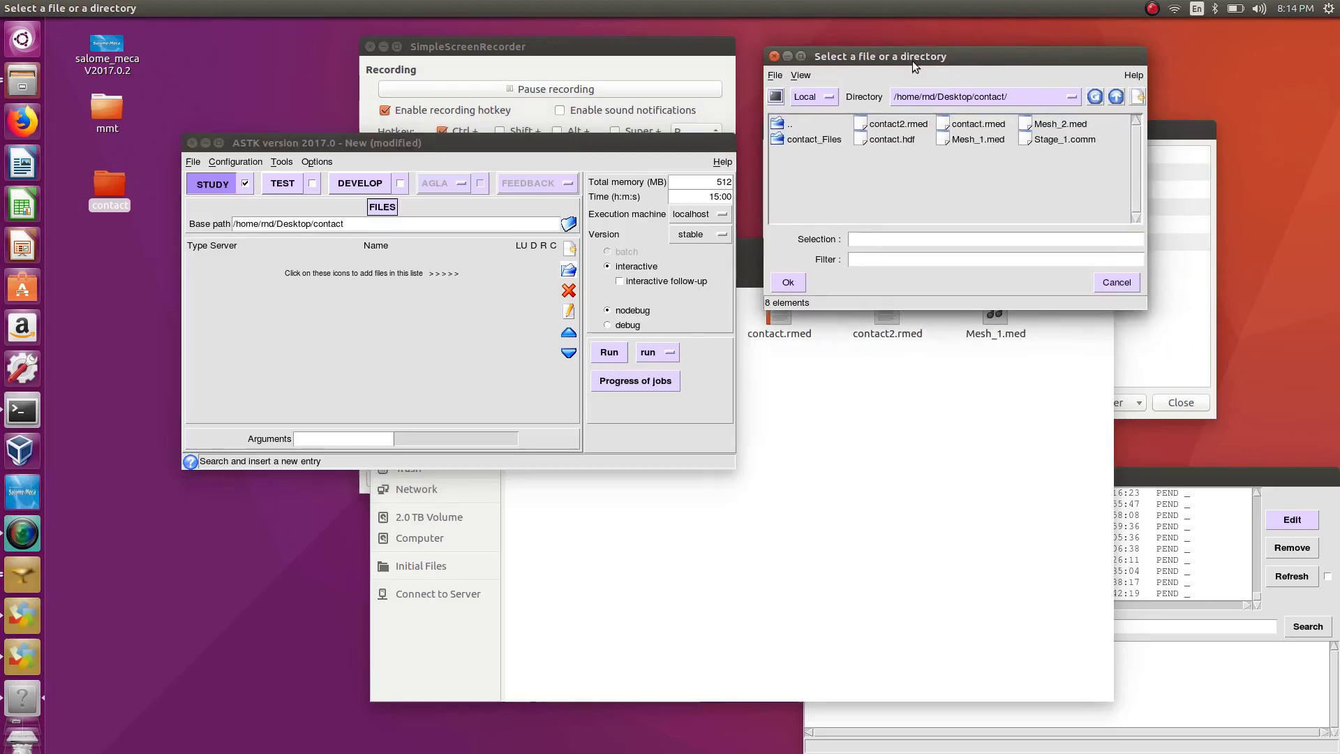
{"action": "left_click", "coordinate": [1052, 143]}
{"action": "left_click", "coordinate": [787, 282]}
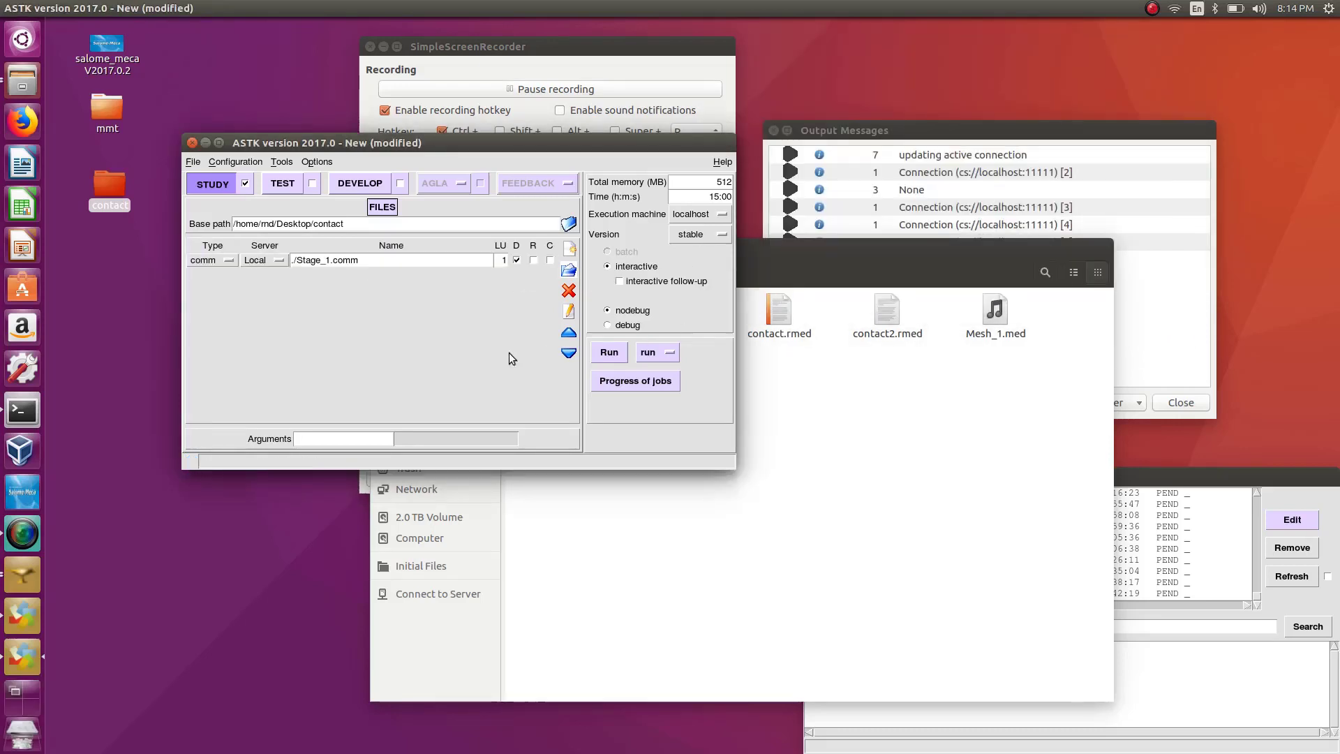
Add the mesh files Mesh_1.med and Mesh_2.med to the ASTK study's file list.
{"action": "left_click", "coordinate": [570, 271]}
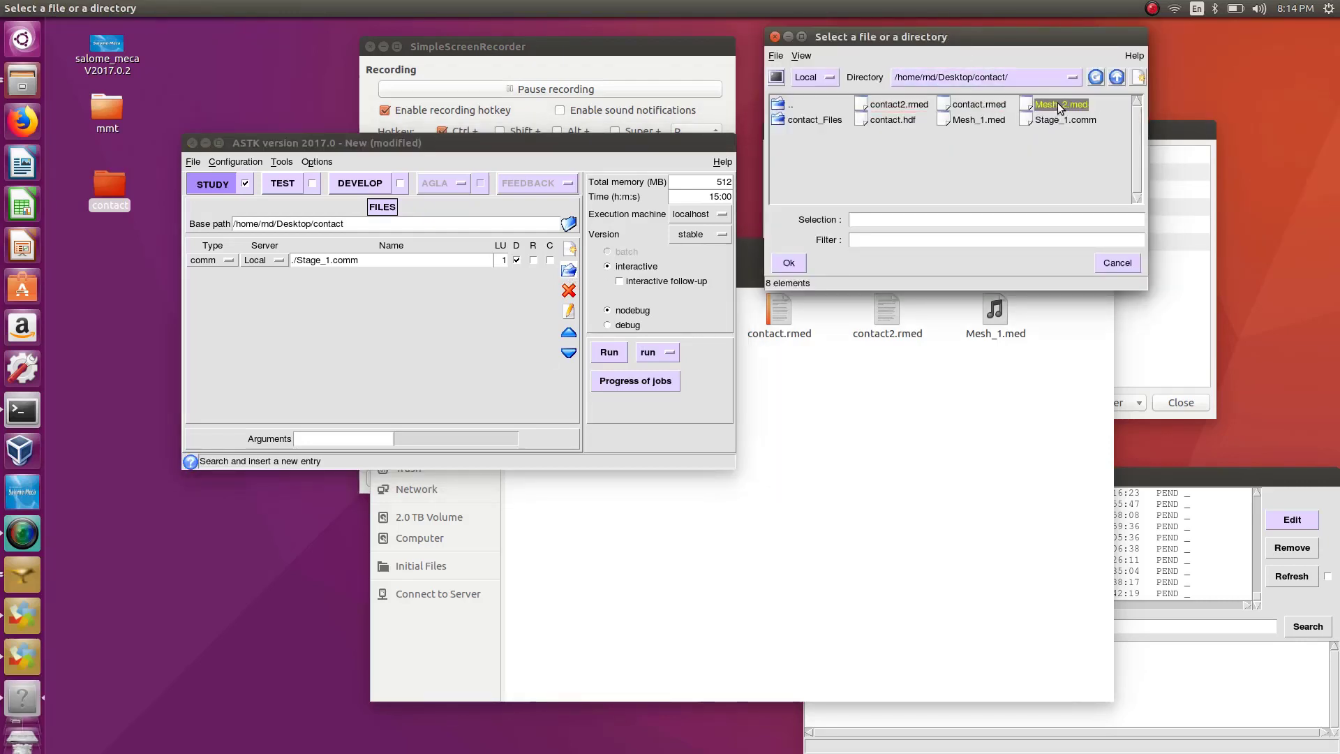
{"action": "left_click", "coordinate": [977, 123]}
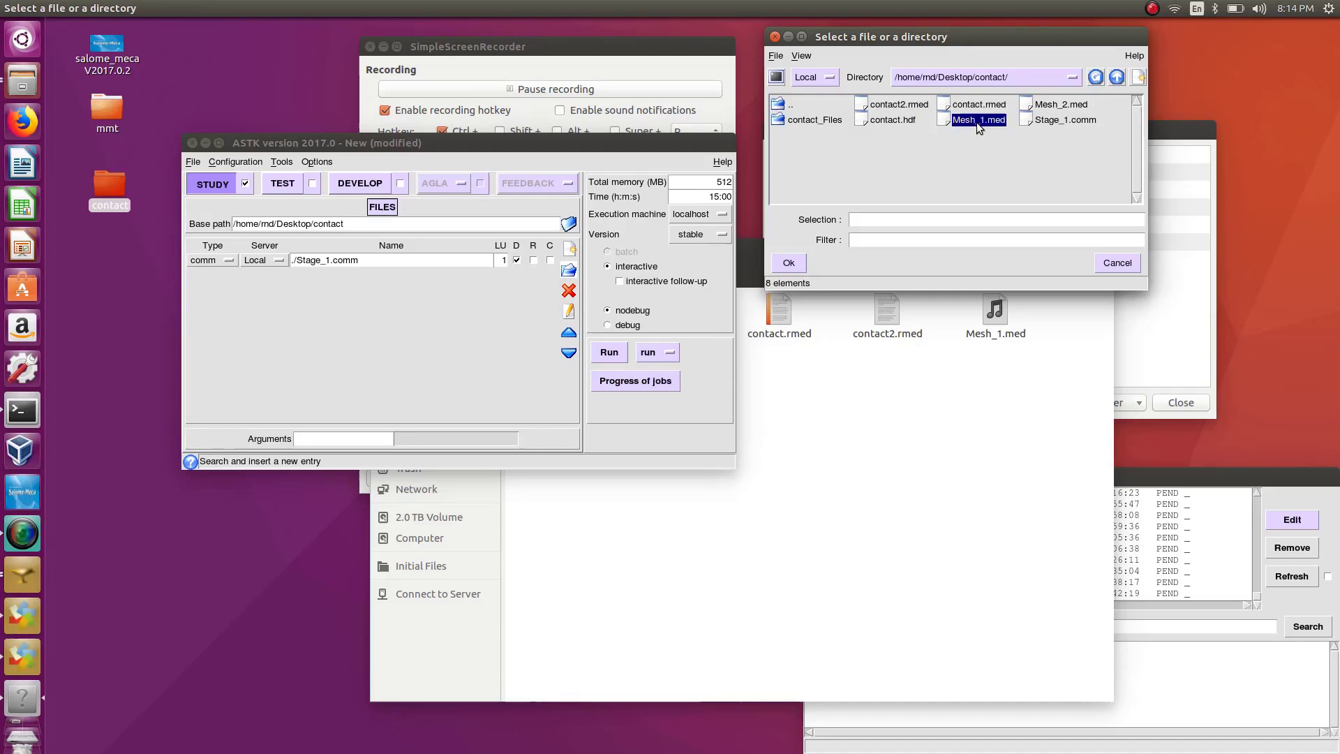
{"action": "left_click", "coordinate": [791, 265]}
{"action": "left_click", "coordinate": [569, 271]}
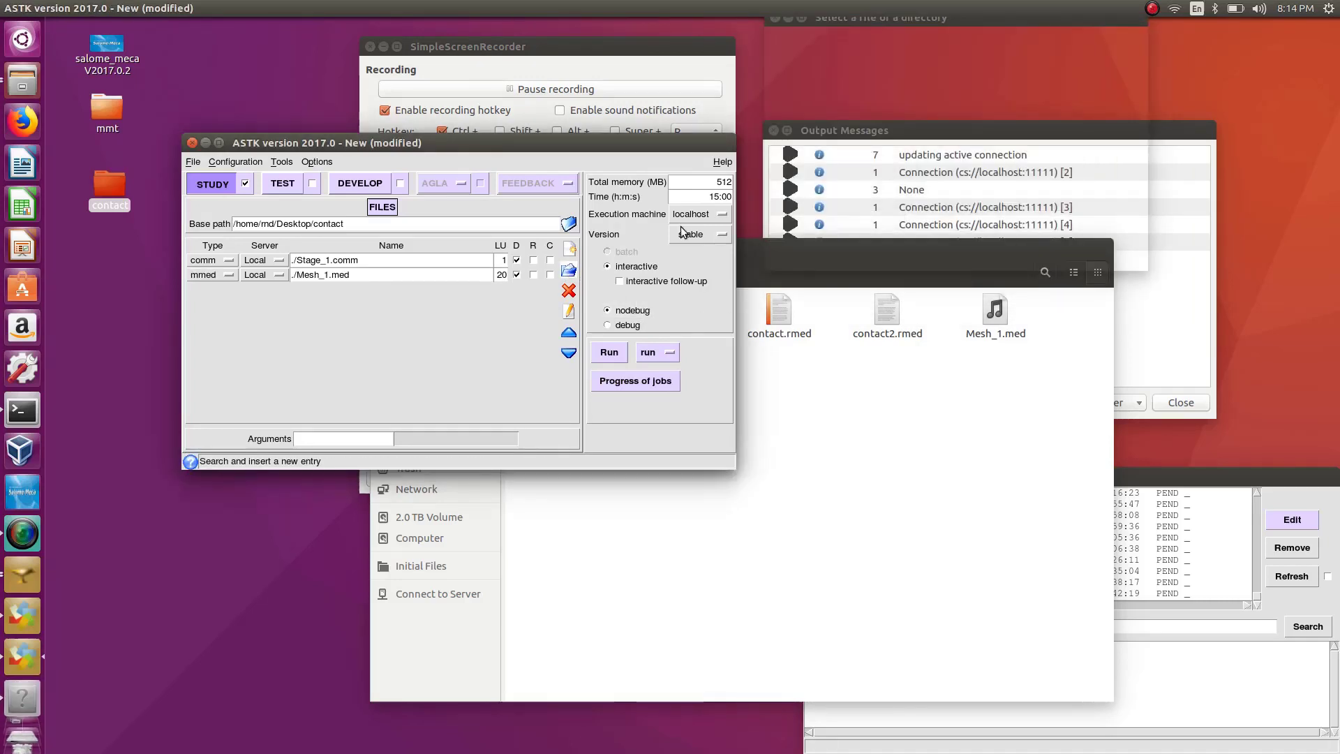
{"action": "left_click", "coordinate": [1057, 84]}
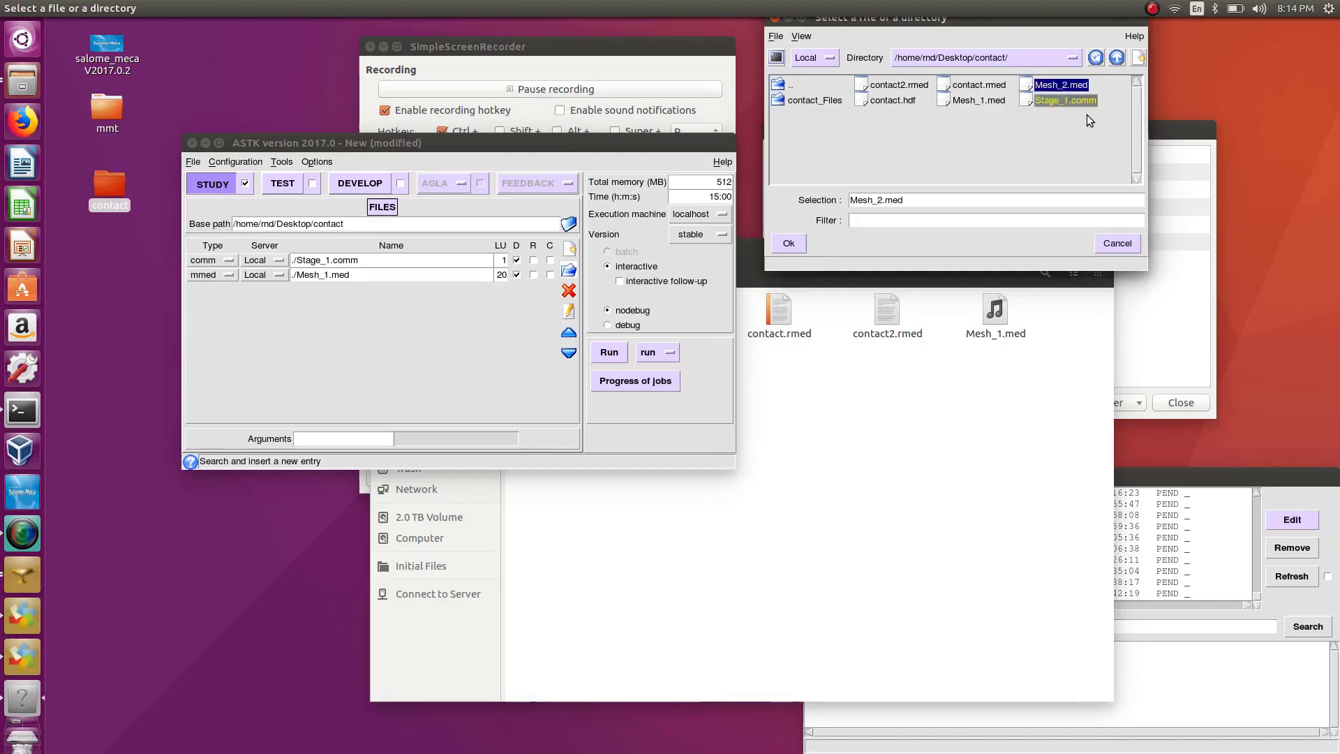
{"action": "left_click", "coordinate": [790, 243]}
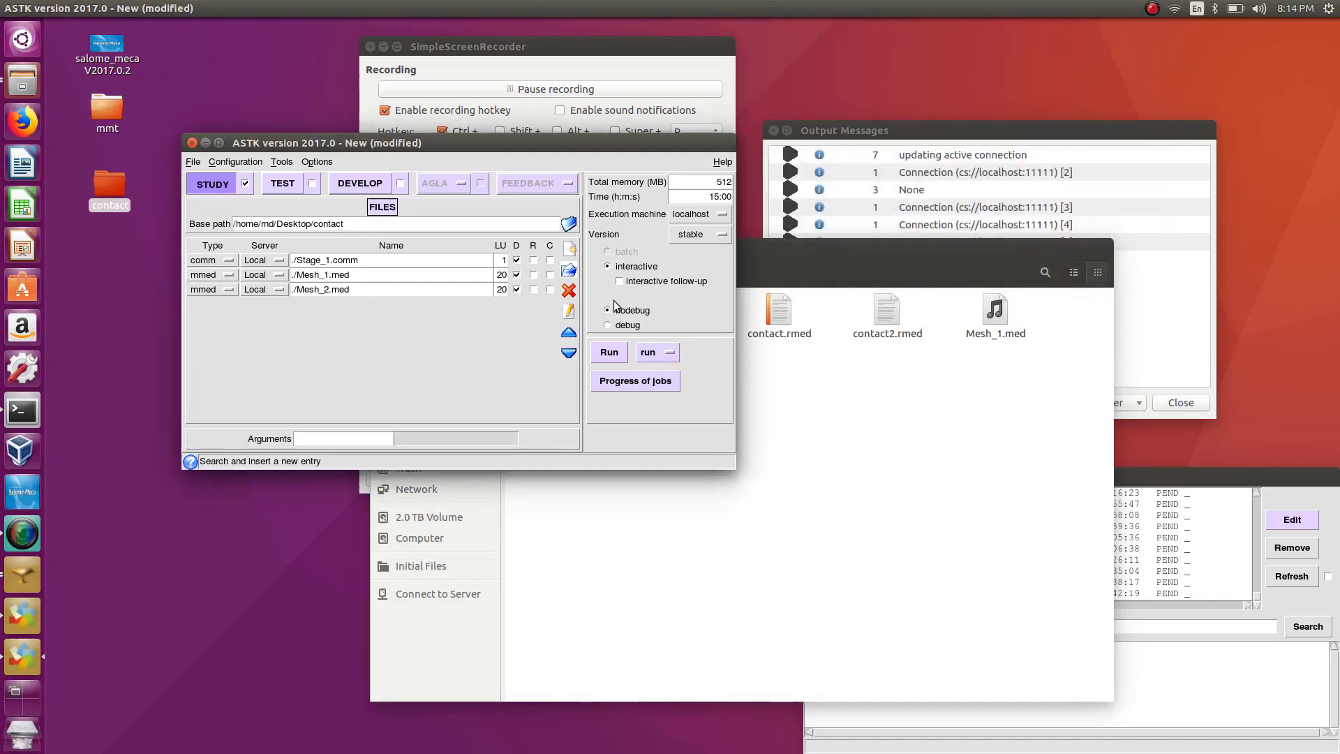
Add the result file contact2.rmed from the contact folder to the ASTK study's file list.
{"action": "left_click", "coordinate": [569, 271]}
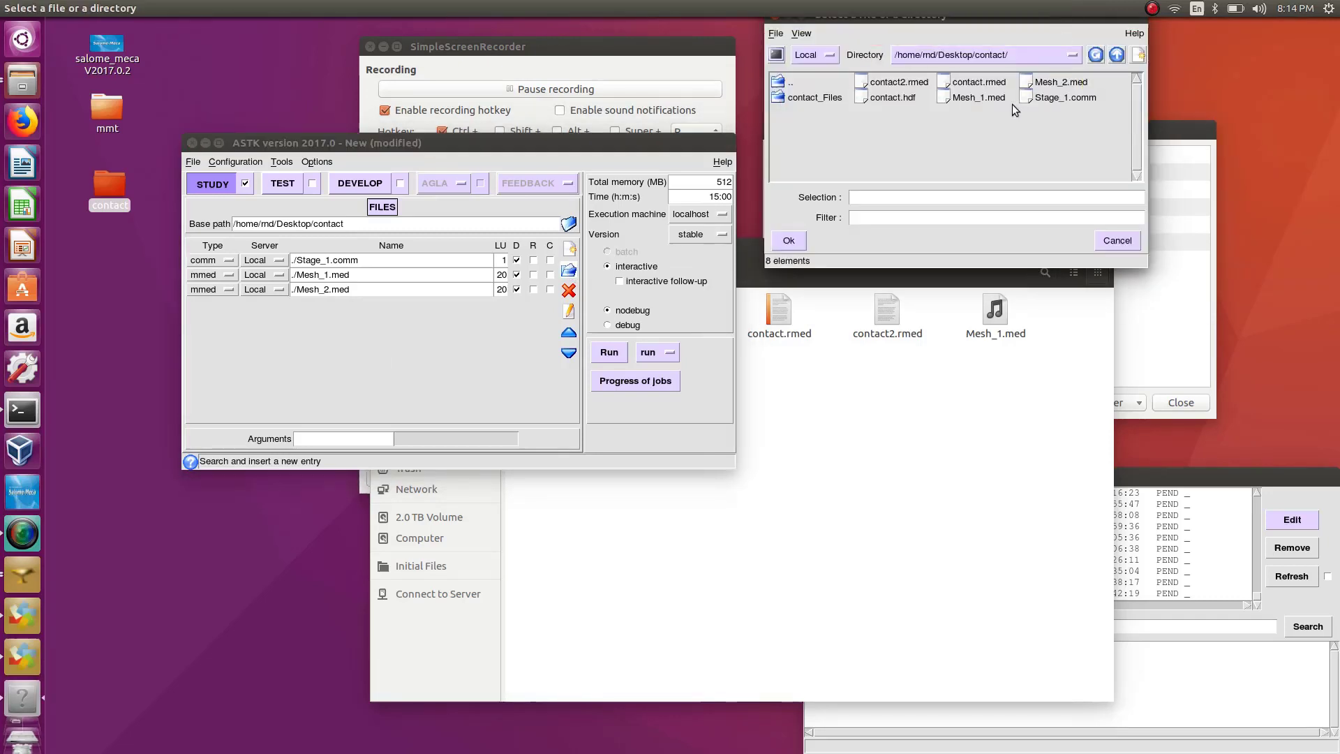
{"action": "left_click", "coordinate": [903, 82]}
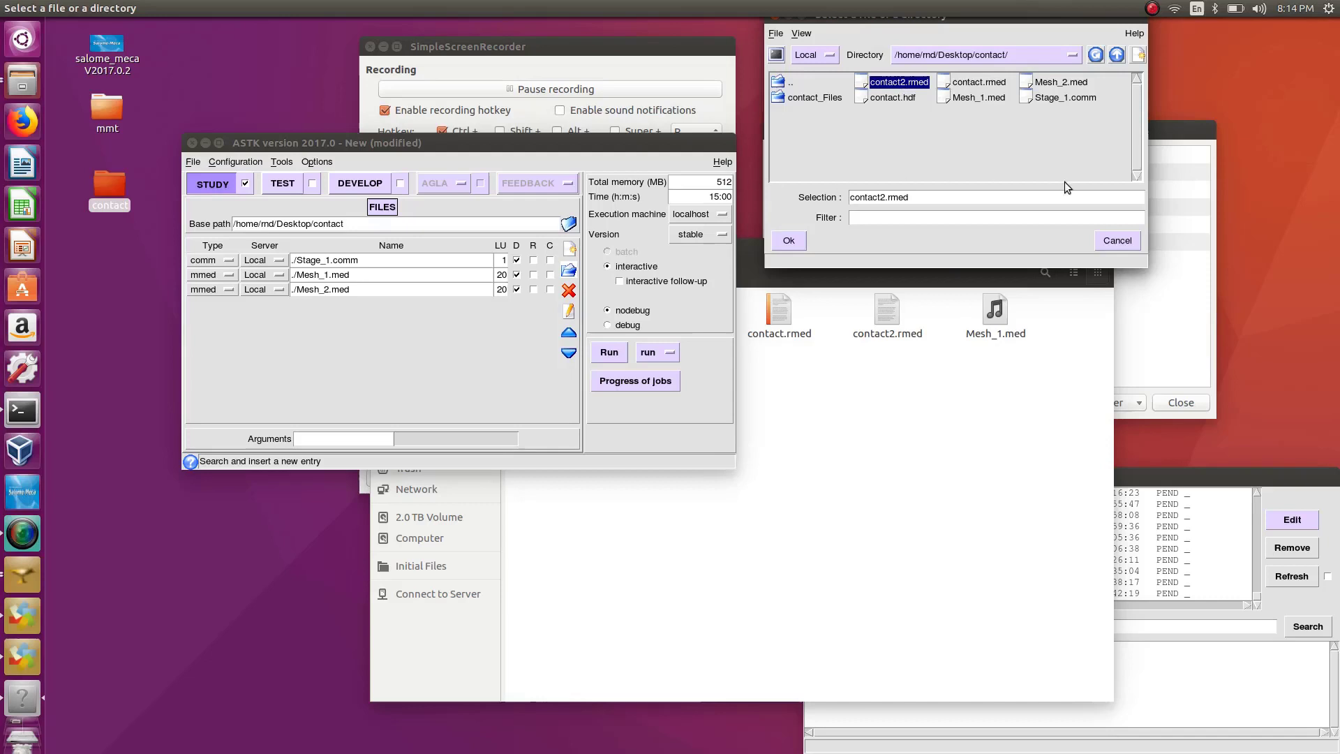
{"action": "left_click", "coordinate": [795, 246]}
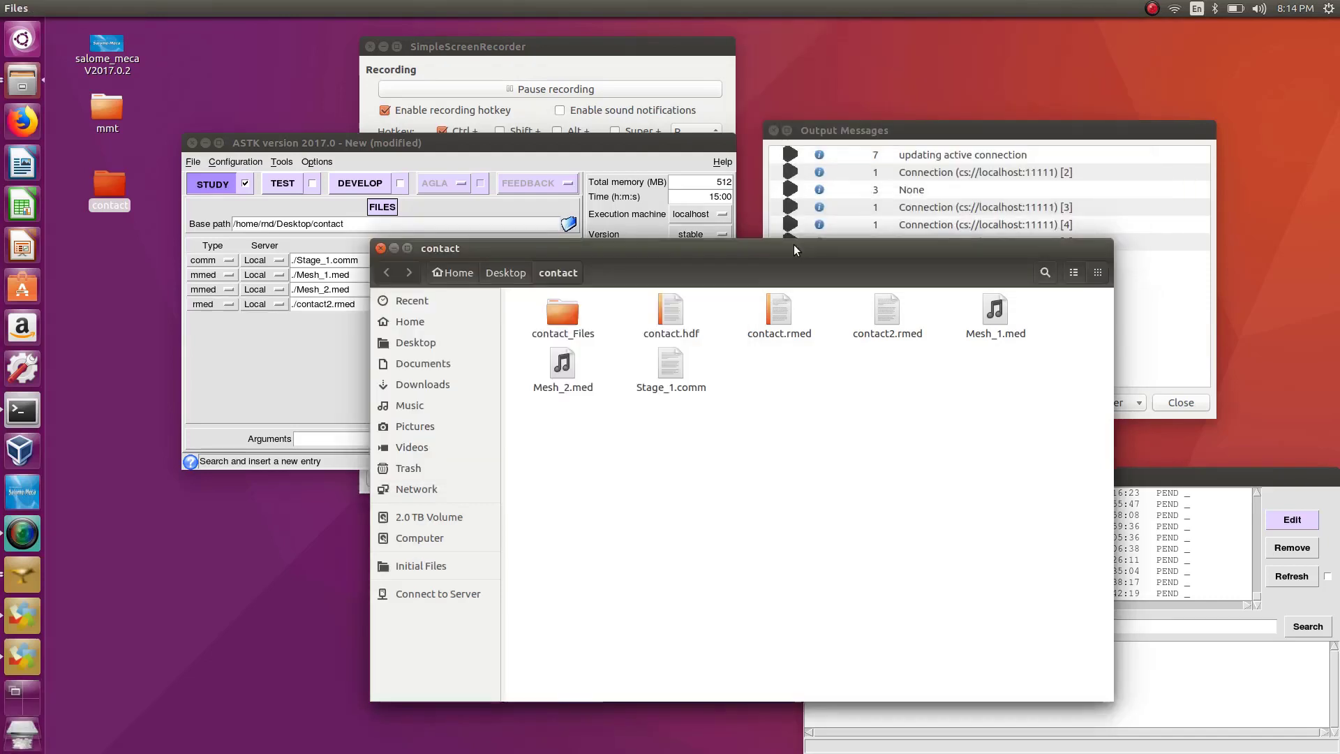
Add a new entry of type mess to the ASTK file list and name it ./contact.mess.
{"action": "left_click", "coordinate": [287, 380]}
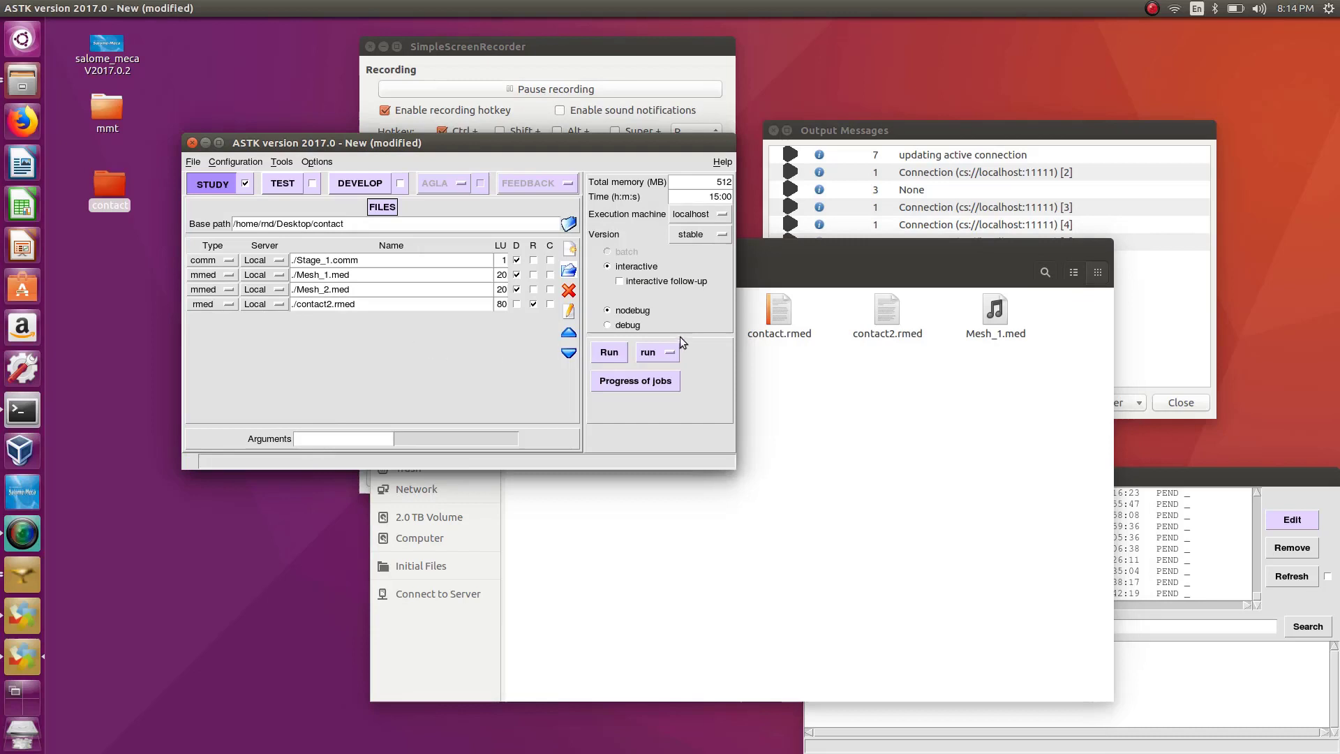
{"action": "left_click", "coordinate": [571, 248]}
{"action": "left_click", "coordinate": [215, 320]}
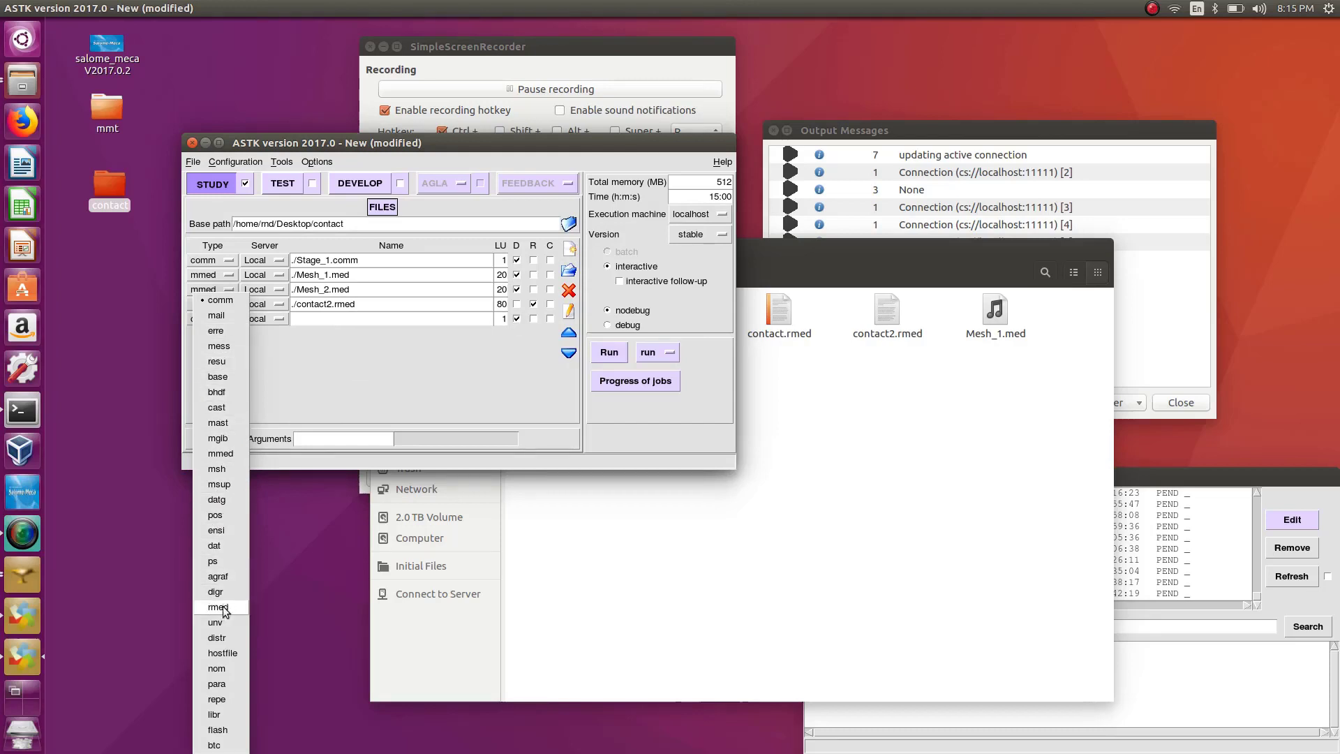
{"action": "left_click", "coordinate": [218, 346]}
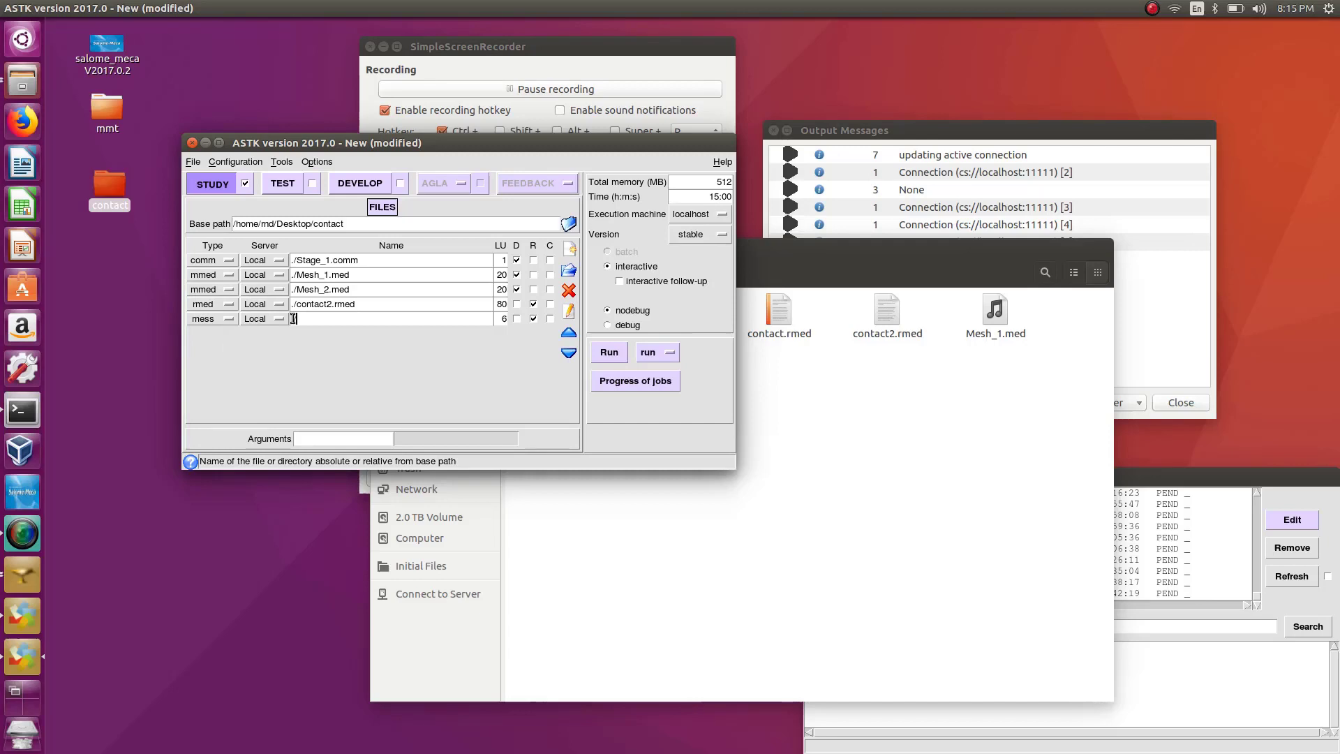
{"action": "type", "text": "act.mess"}
{"action": "left_click_drag", "start_coordinate": [359, 319], "coordinate": [325, 318]}
{"action": "left_click", "coordinate": [358, 320]}
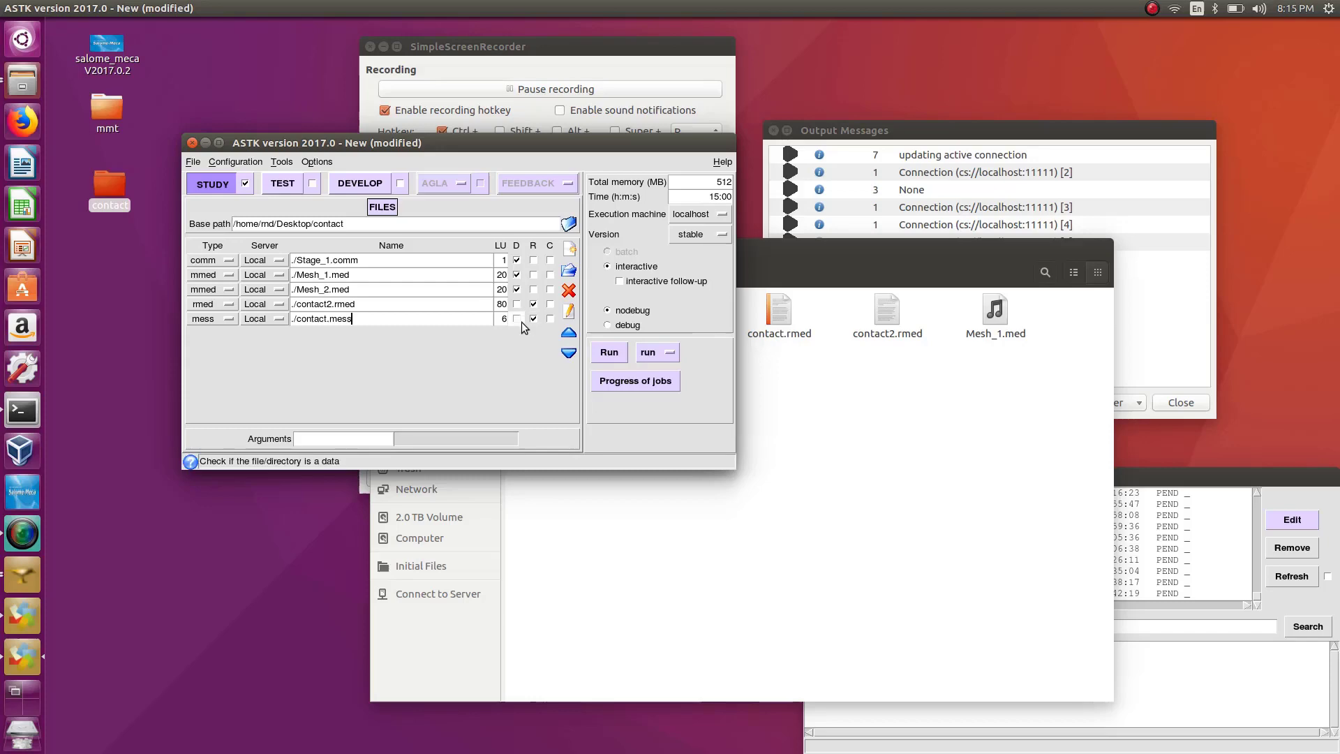
Open Stage_1.comm from the contact folder and place it beside the ASTK window to compare the unit numbers.
{"action": "left_click", "coordinate": [865, 484]}
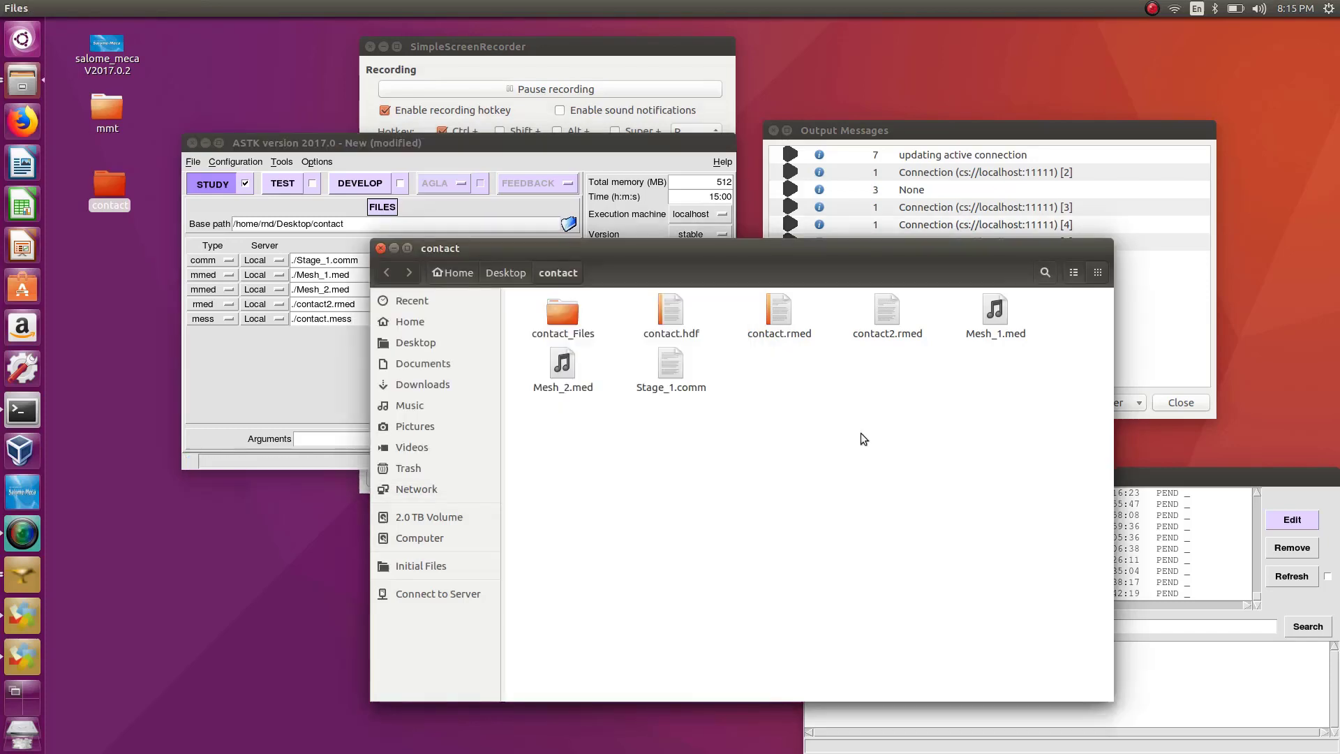
{"action": "double_click", "coordinate": [671, 368]}
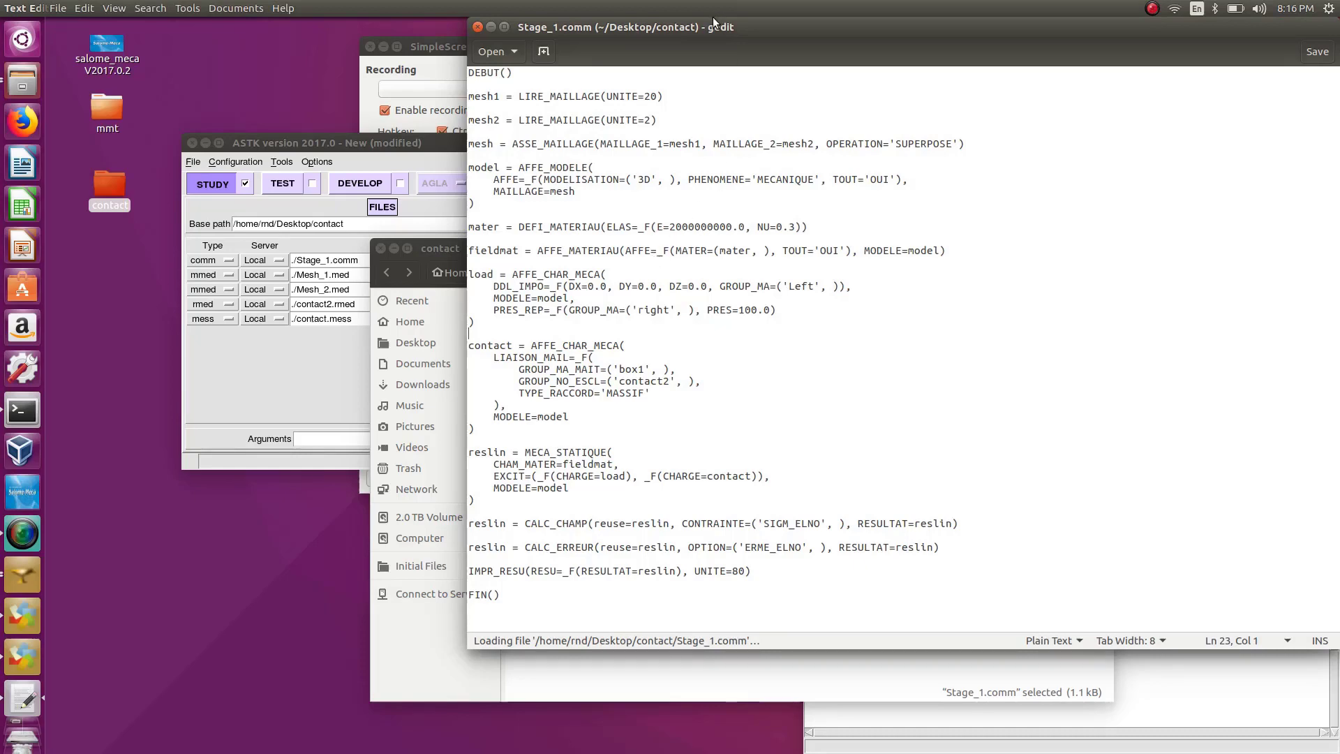
{"action": "left_click_drag", "start_coordinate": [714, 23], "coordinate": [819, 181]}
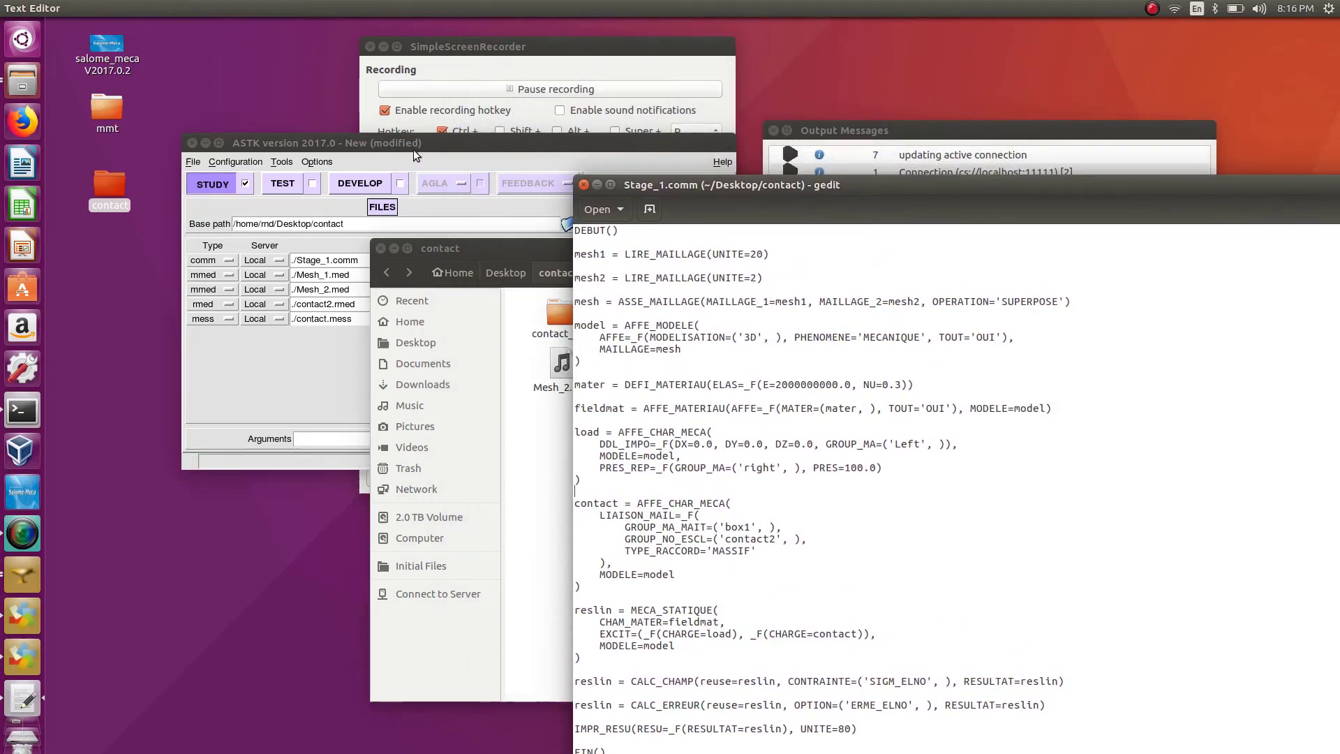
{"action": "left_click_drag", "start_coordinate": [413, 145], "coordinate": [347, 135]}
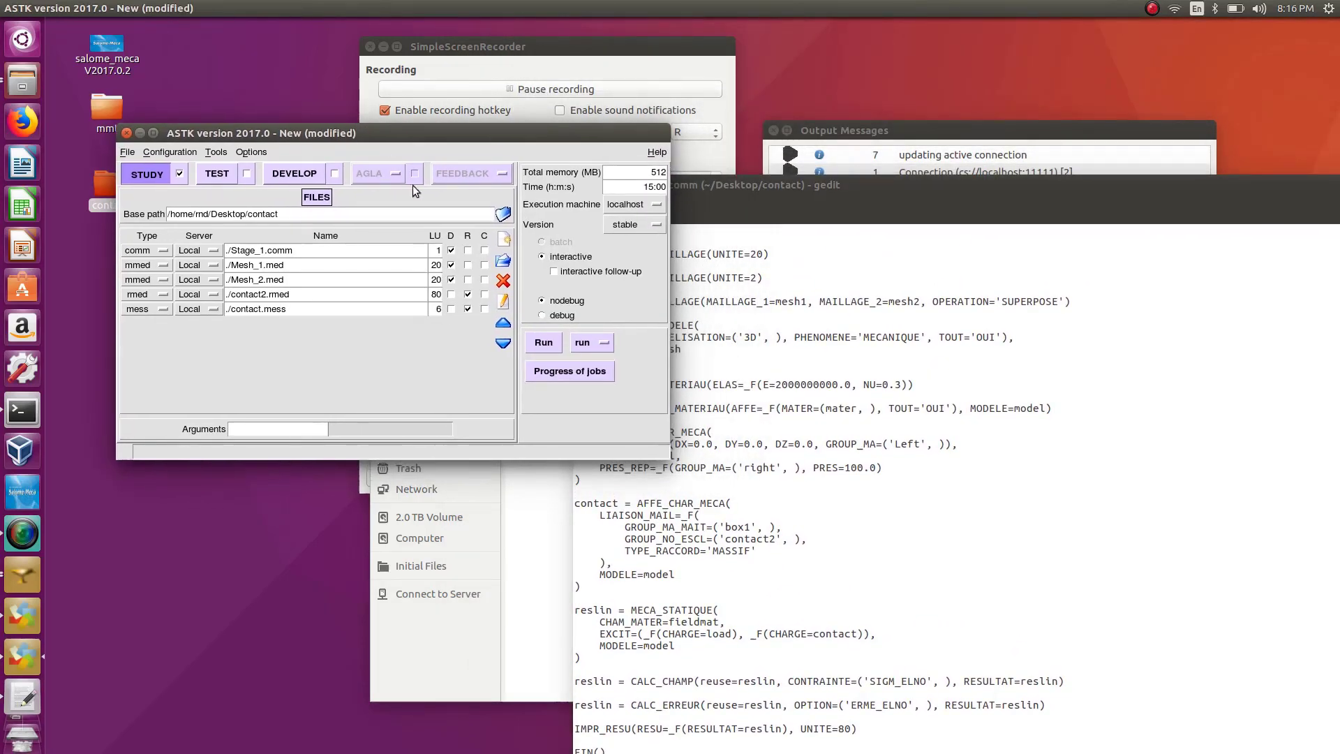
{"action": "left_click", "coordinate": [1017, 222]}
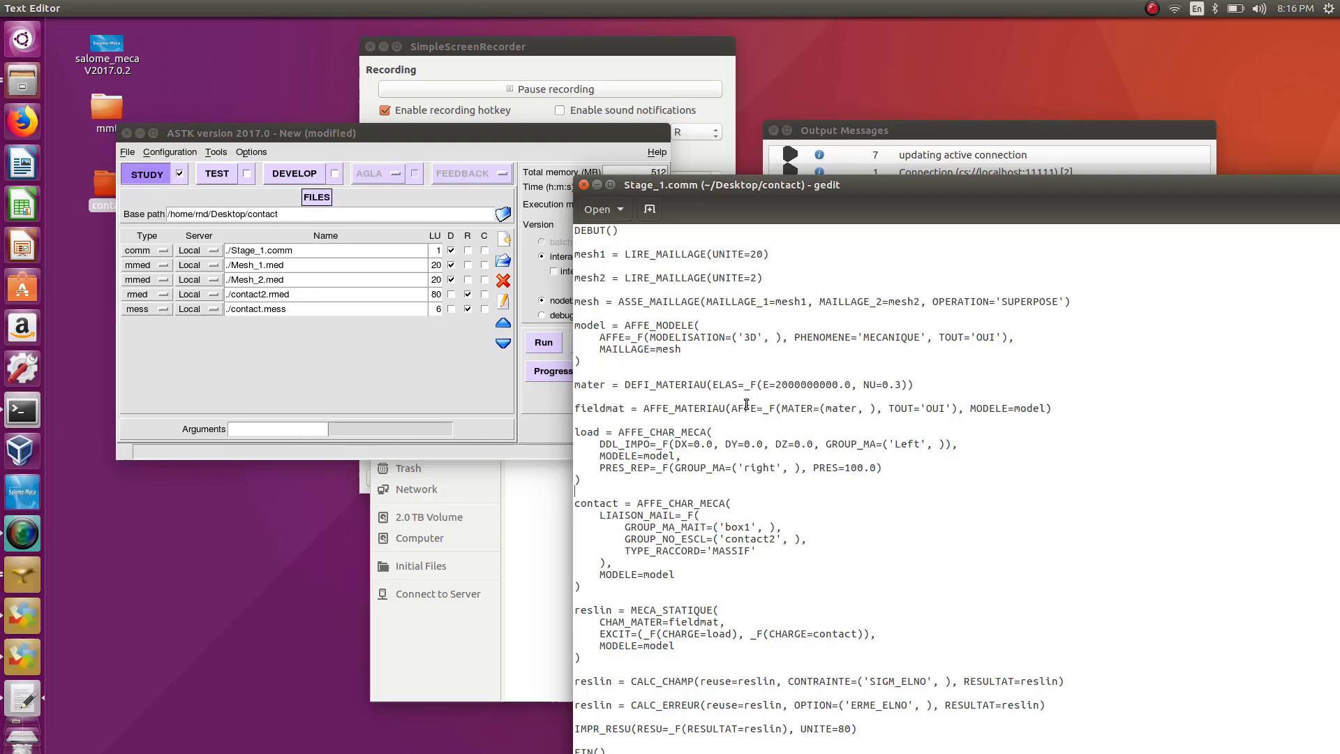
Set the logical unit of Mesh_2.med to 2, check the mesh1 unit line in Stage_1.comm, and close that file.
{"action": "left_click", "coordinate": [468, 359]}
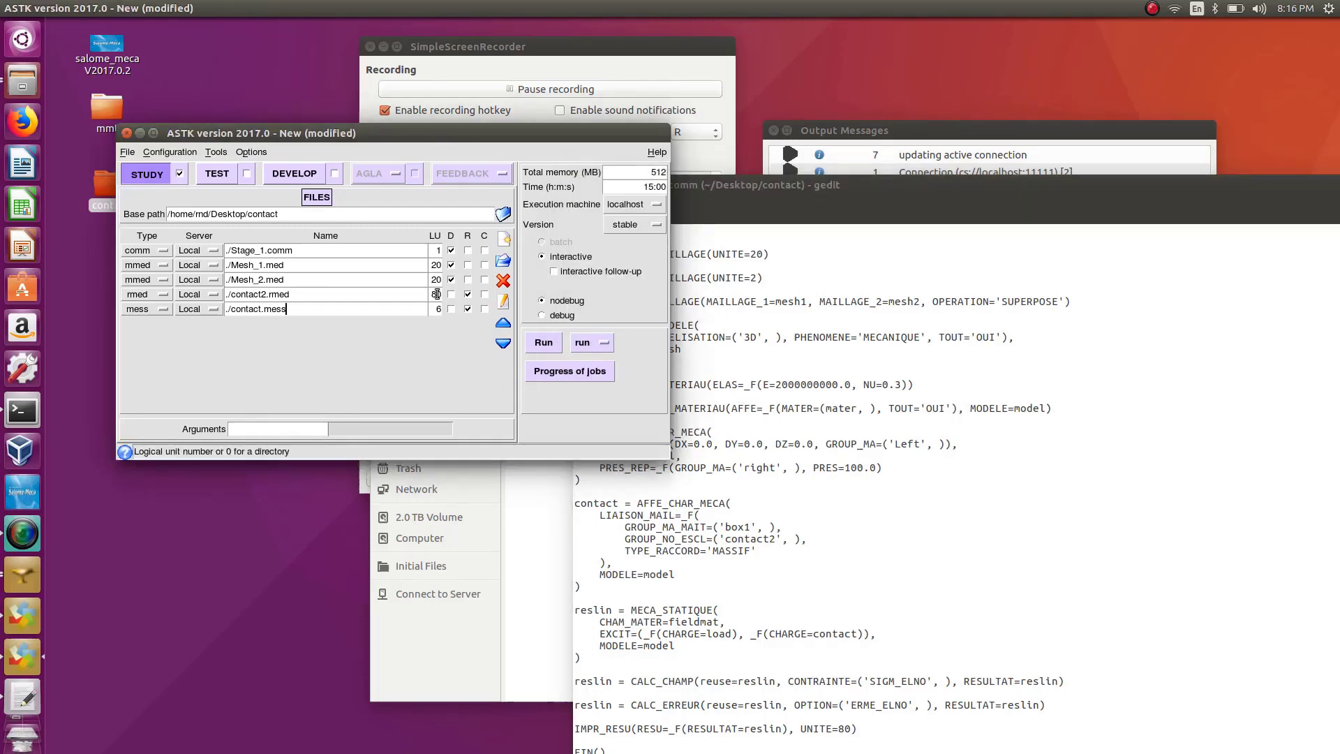
{"action": "type", "text": "2"}
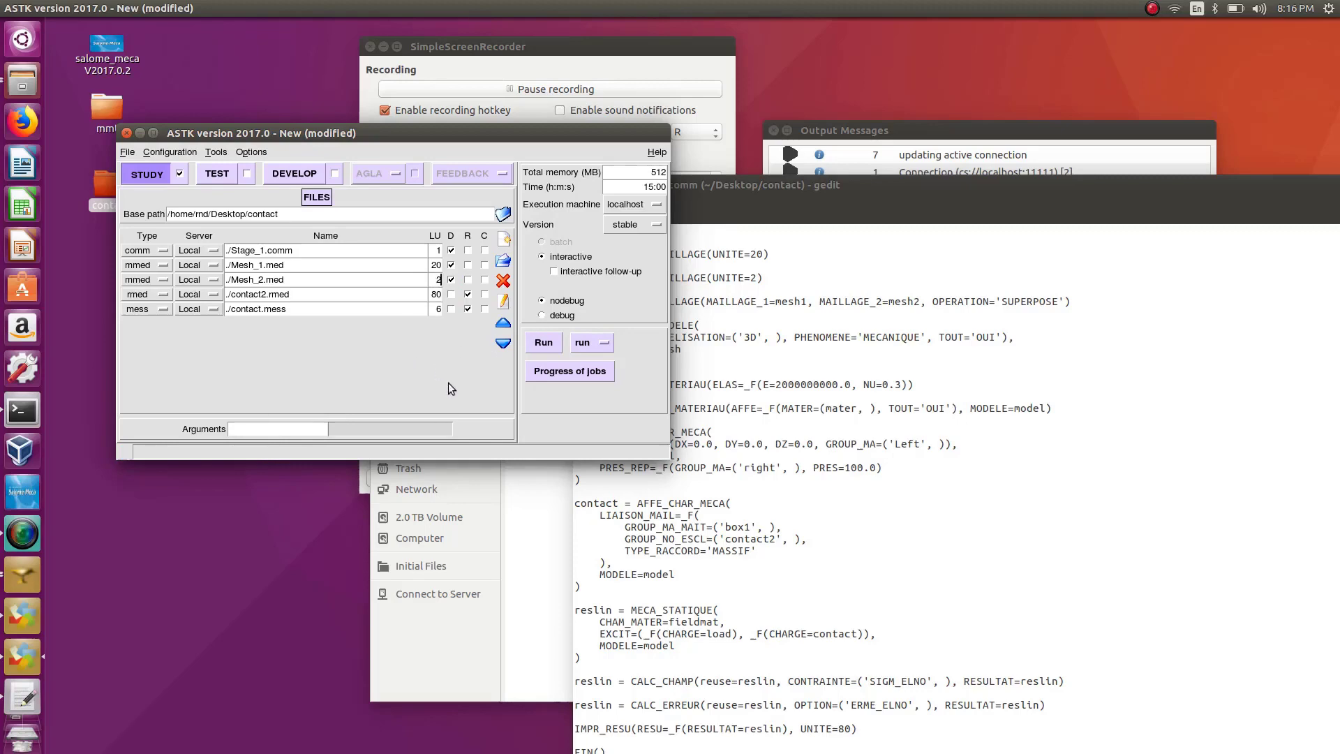
{"action": "left_click_drag", "start_coordinate": [845, 253], "coordinate": [520, 246]}
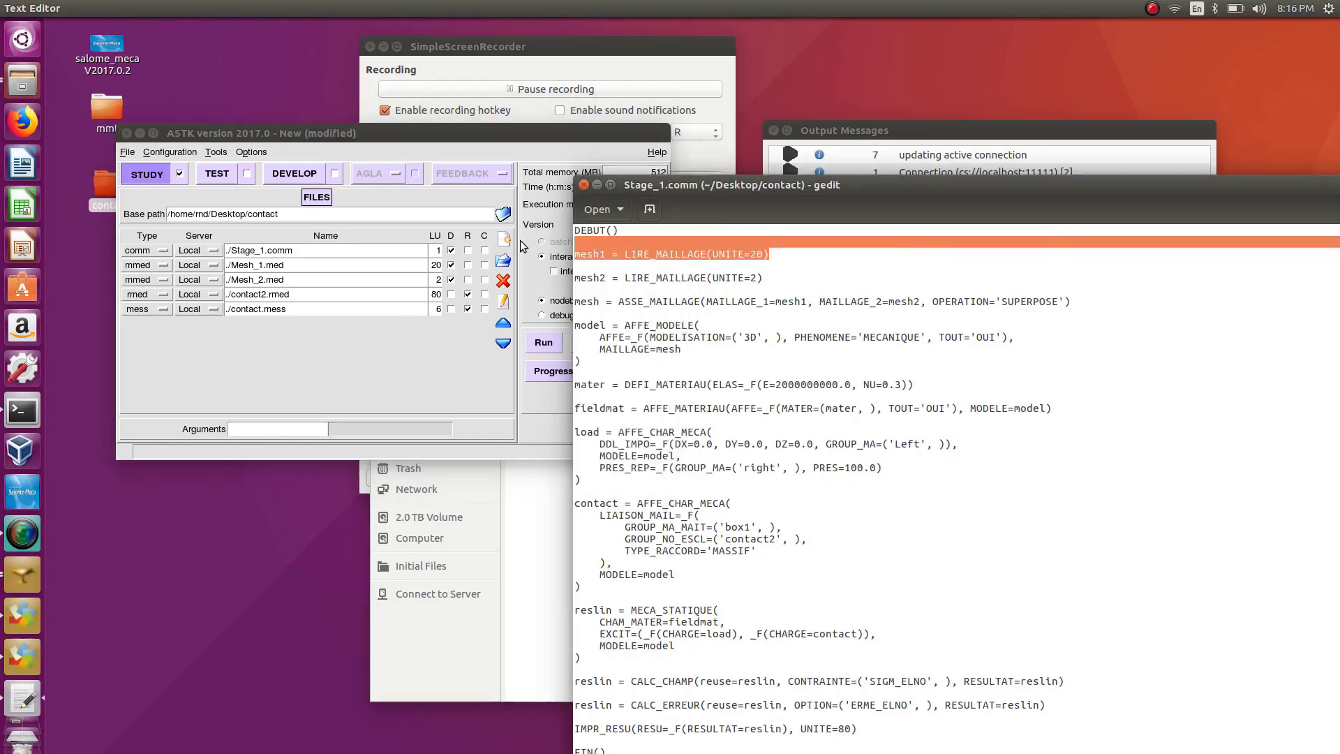
{"action": "left_click", "coordinate": [585, 184]}
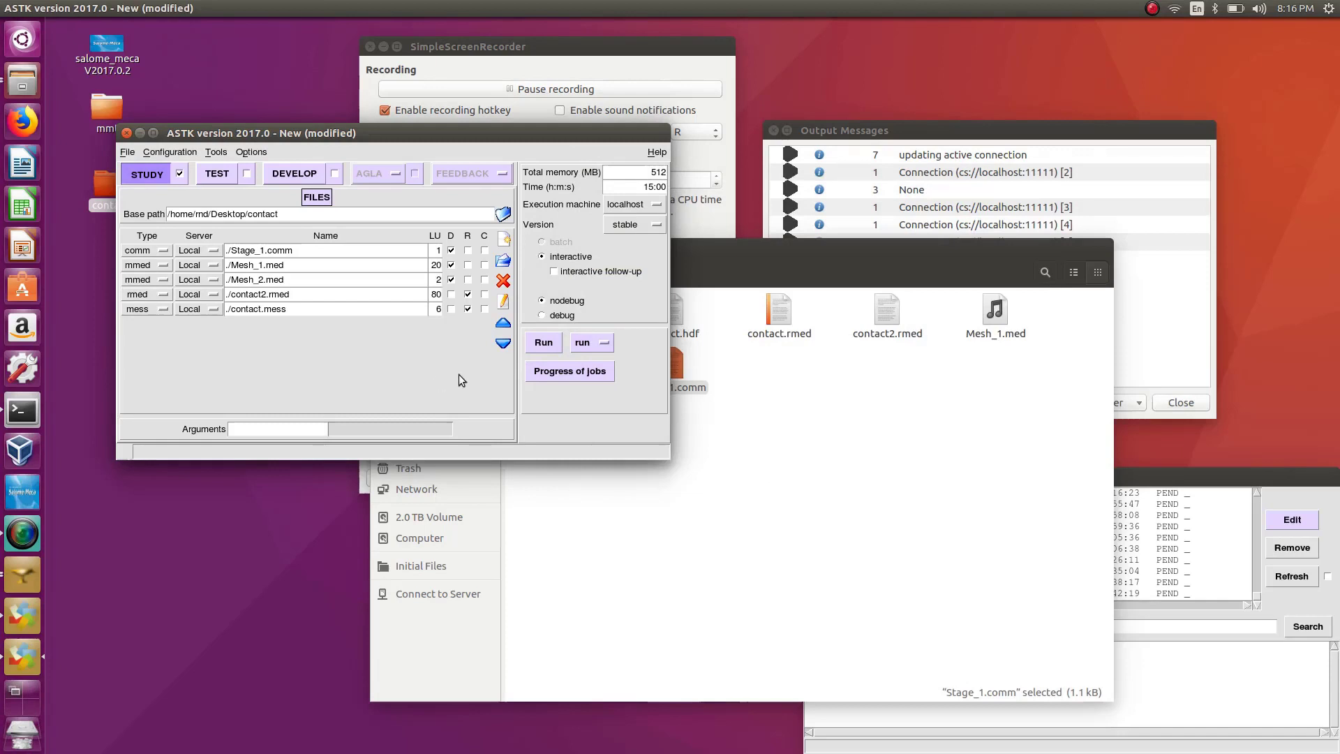
Run the study, saving the environment as contact in the contact folder.
{"action": "left_click", "coordinate": [557, 346]}
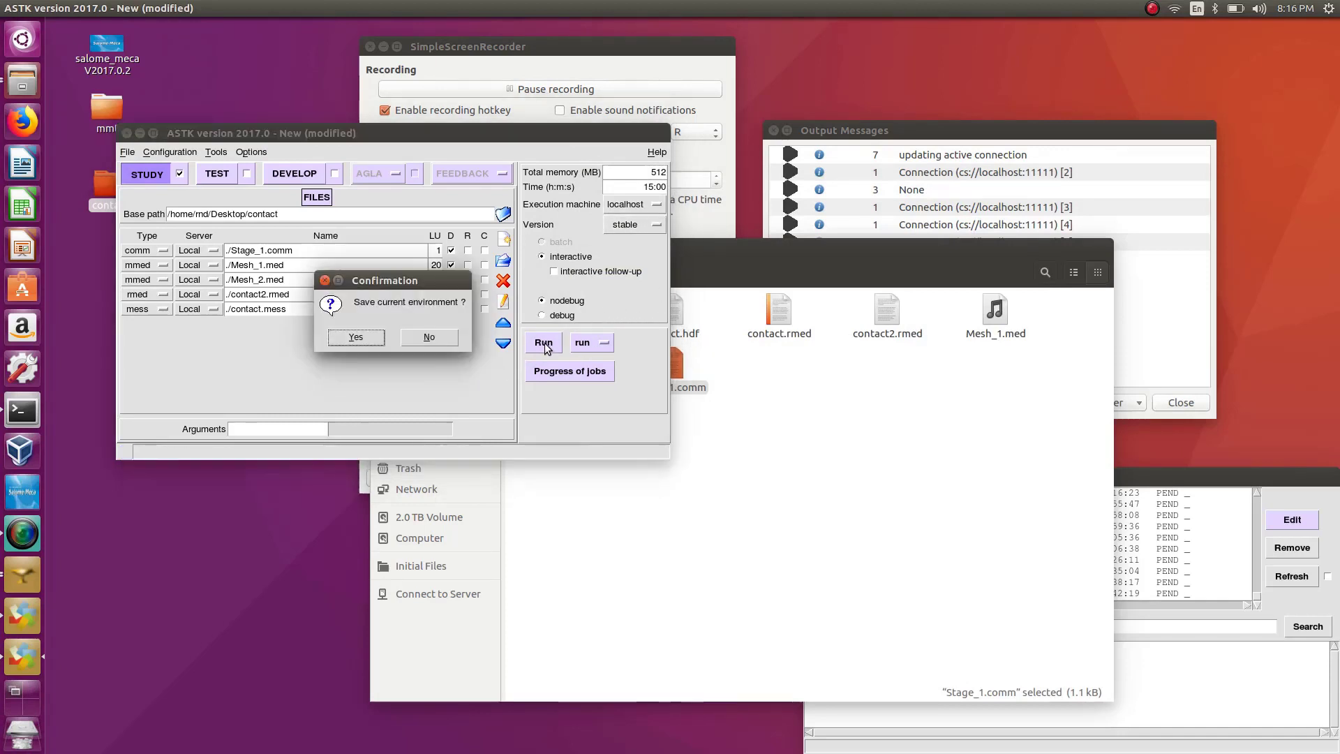
{"action": "left_click", "coordinate": [356, 338]}
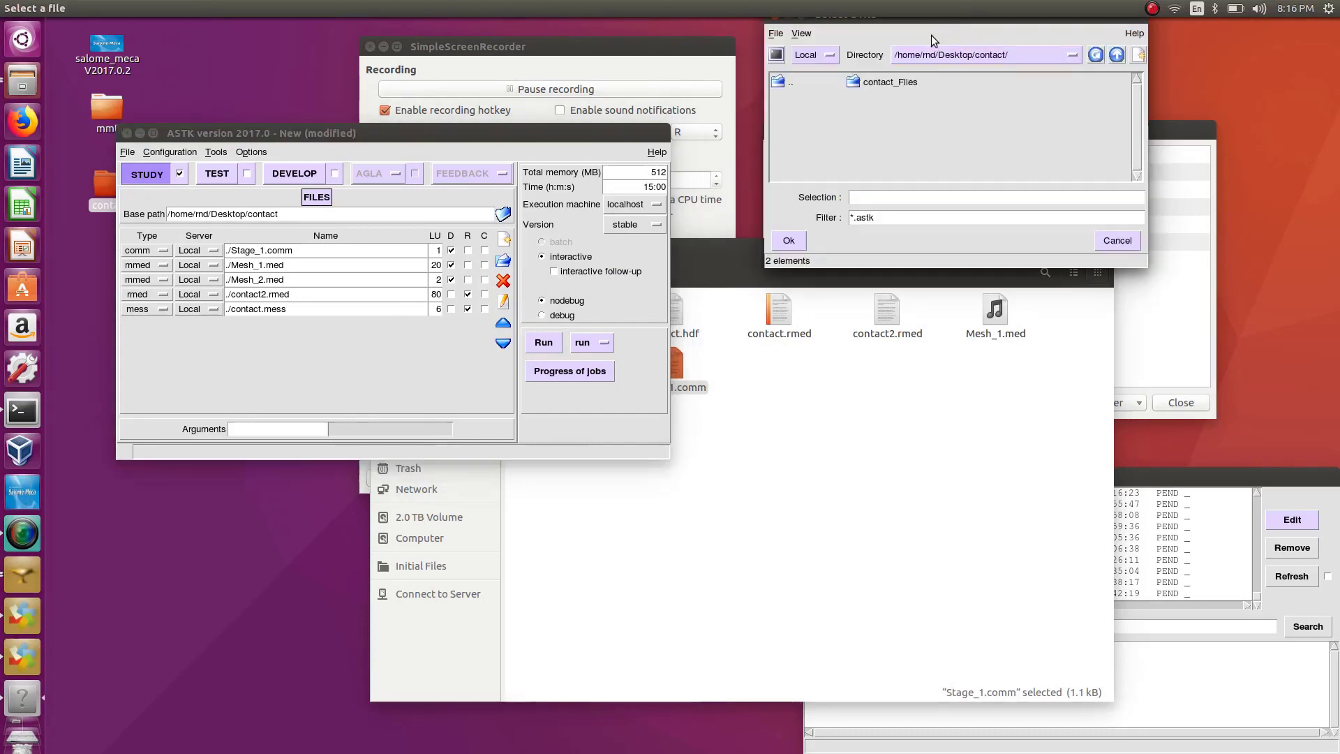
{"action": "type", "text": "contact"}
{"action": "key", "text": "Return"}
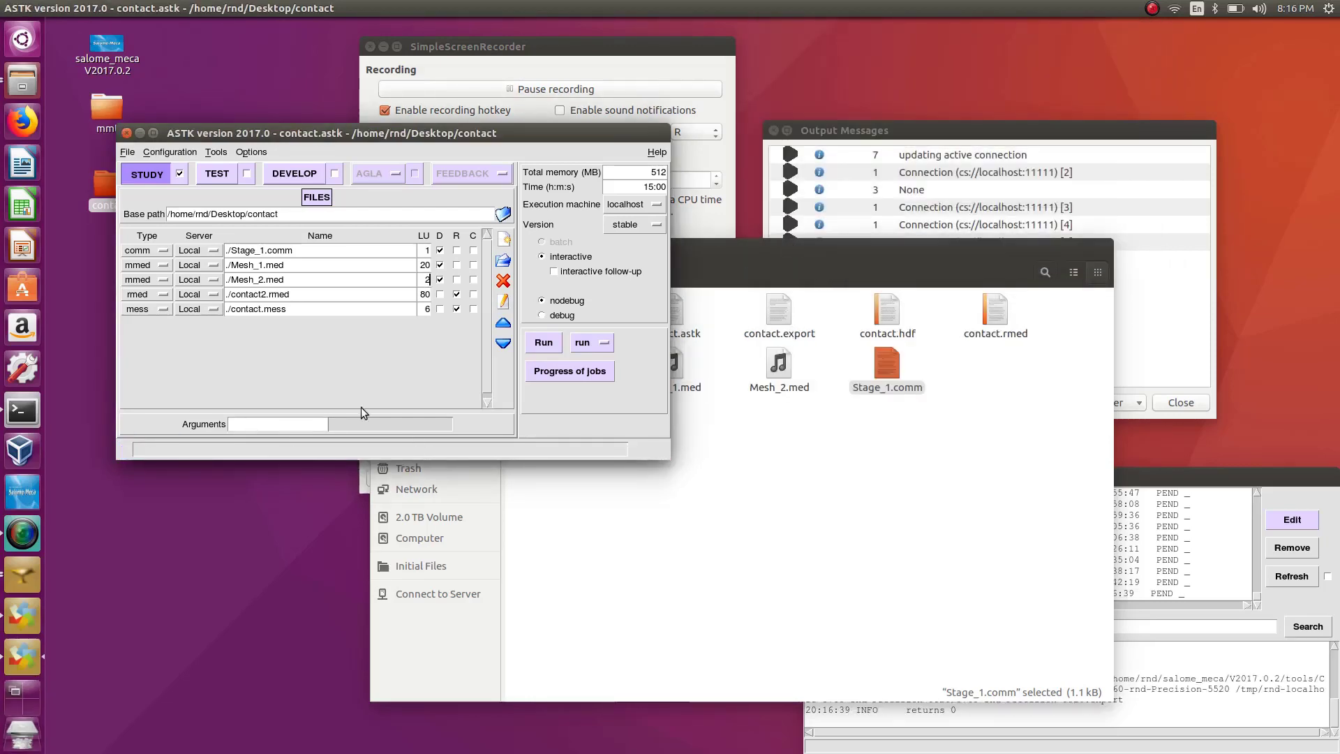
Open contact.mess from the ASTK file list, examine its command log, alarm list and execution times, and close it.
{"action": "double_click", "coordinate": [301, 311]}
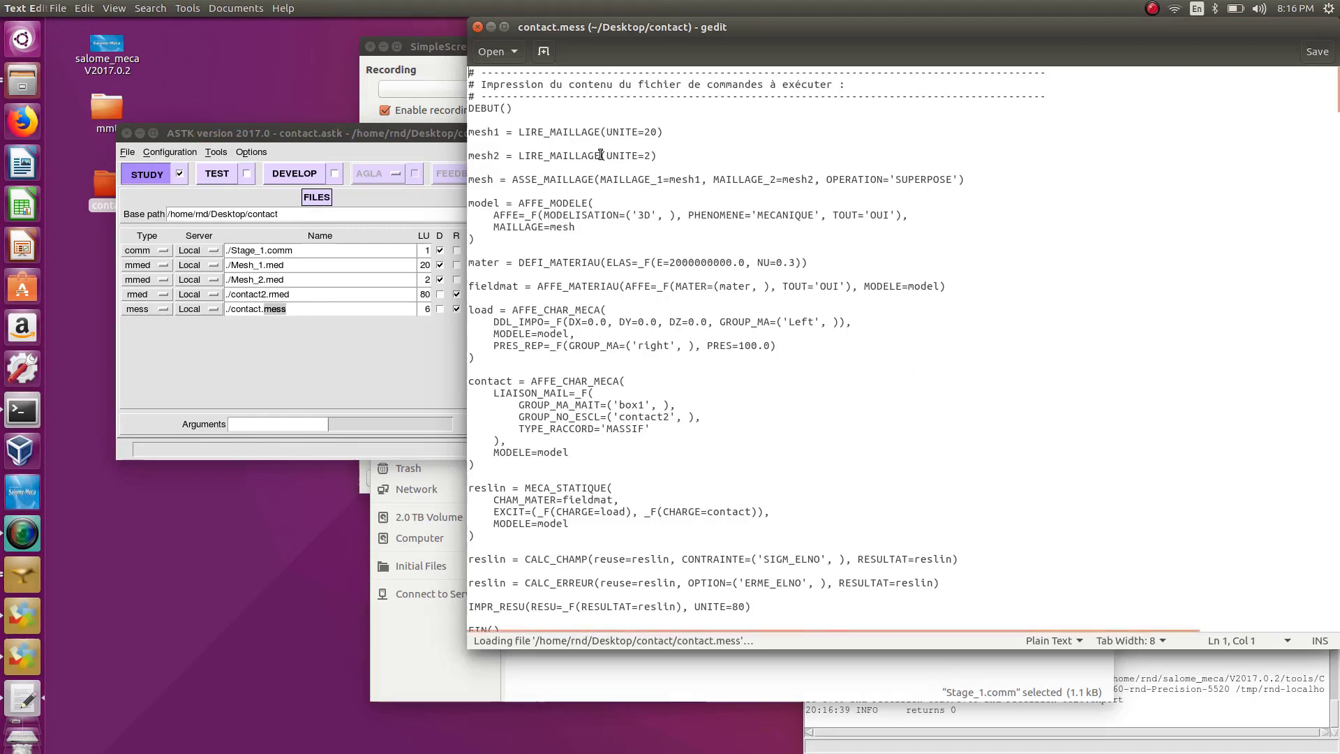
{"action": "scroll", "coordinate": [601, 154], "scroll_direction": "down", "scroll_amount": 20}
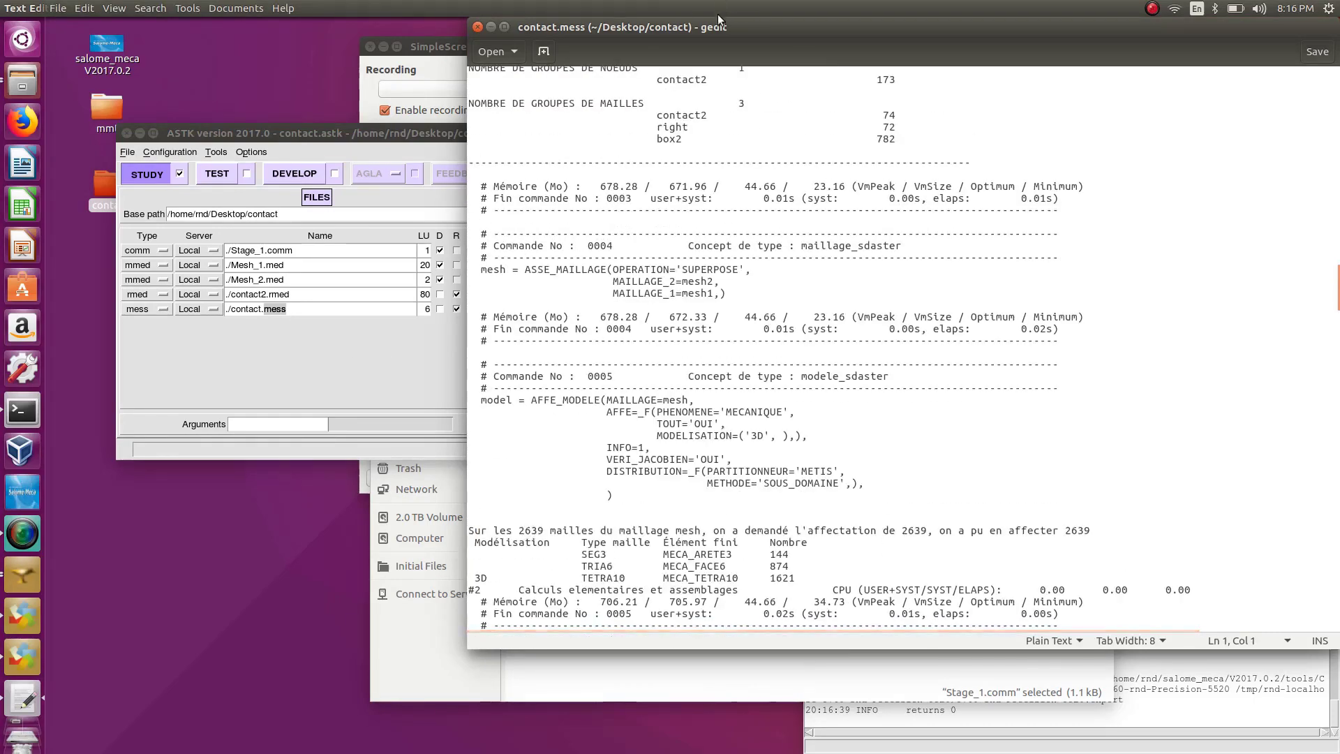
{"action": "left_click_drag", "start_coordinate": [717, 14], "coordinate": [573, 70]}
{"action": "scroll", "coordinate": [602, 578], "scroll_direction": "down", "scroll_amount": 15}
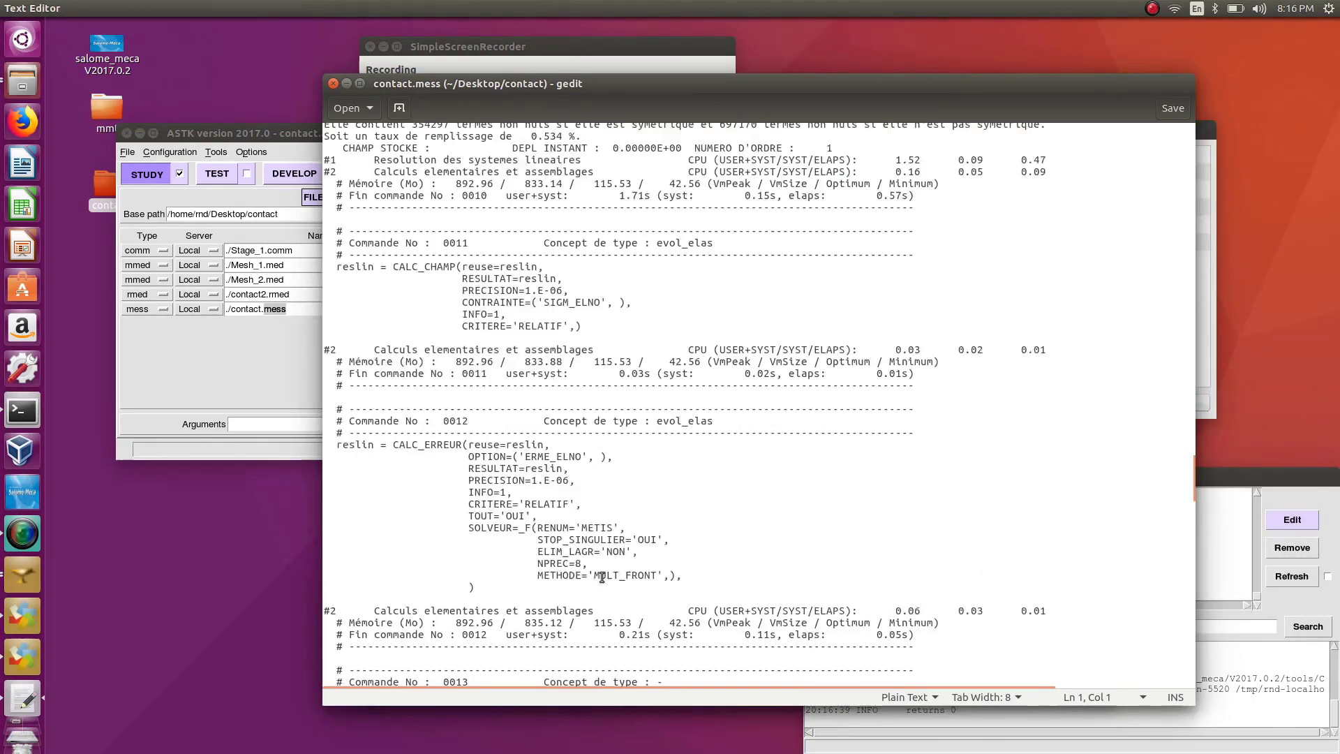
{"action": "scroll", "coordinate": [602, 578], "scroll_direction": "down", "scroll_amount": 20}
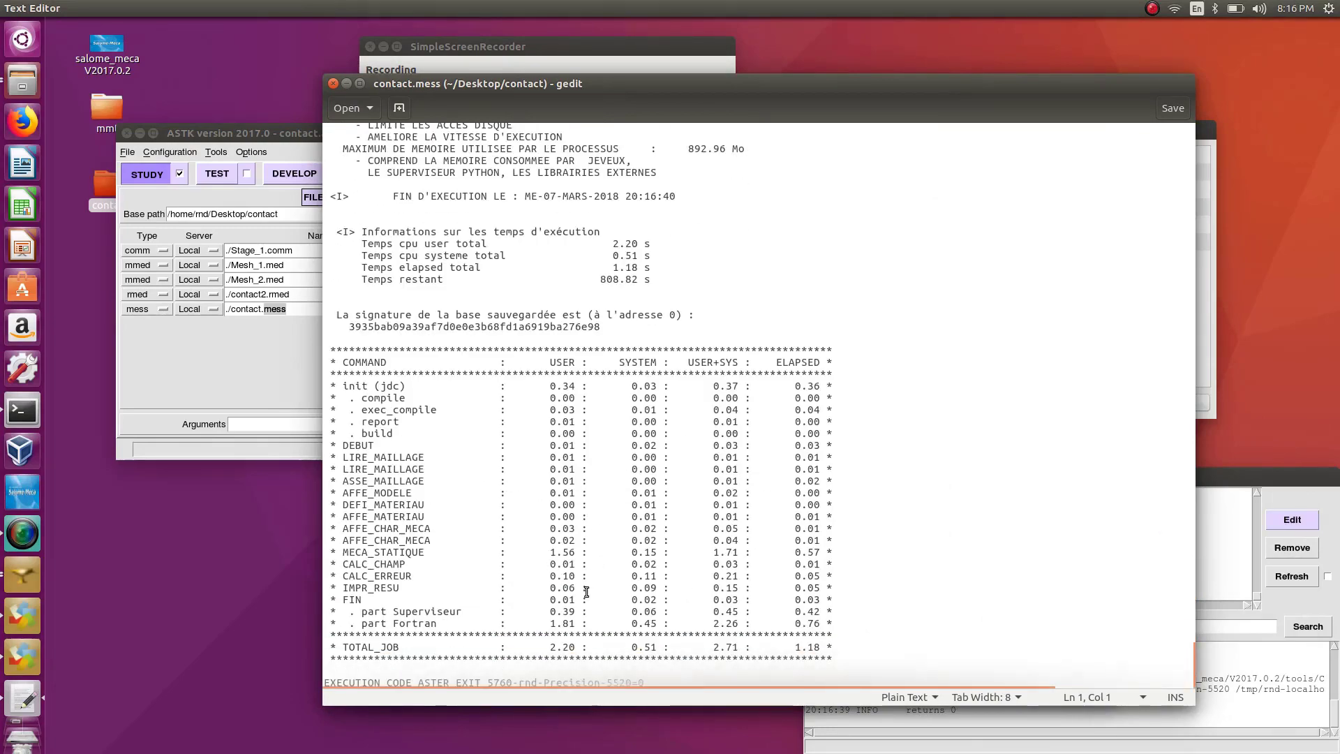
{"action": "scroll", "coordinate": [493, 542], "scroll_direction": "up", "scroll_amount": 15}
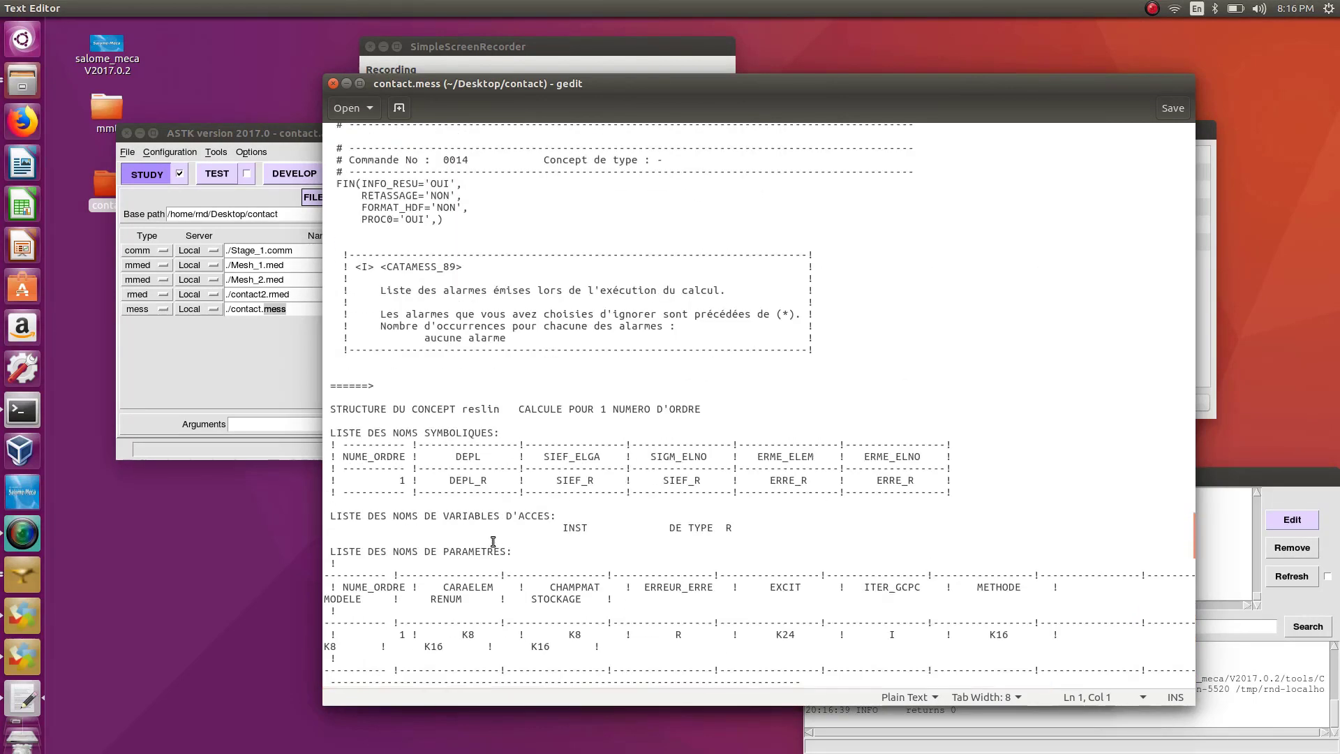
{"action": "scroll", "coordinate": [493, 541], "scroll_direction": "up", "scroll_amount": 5}
{"action": "scroll", "coordinate": [493, 542], "scroll_direction": "down", "scroll_amount": 5}
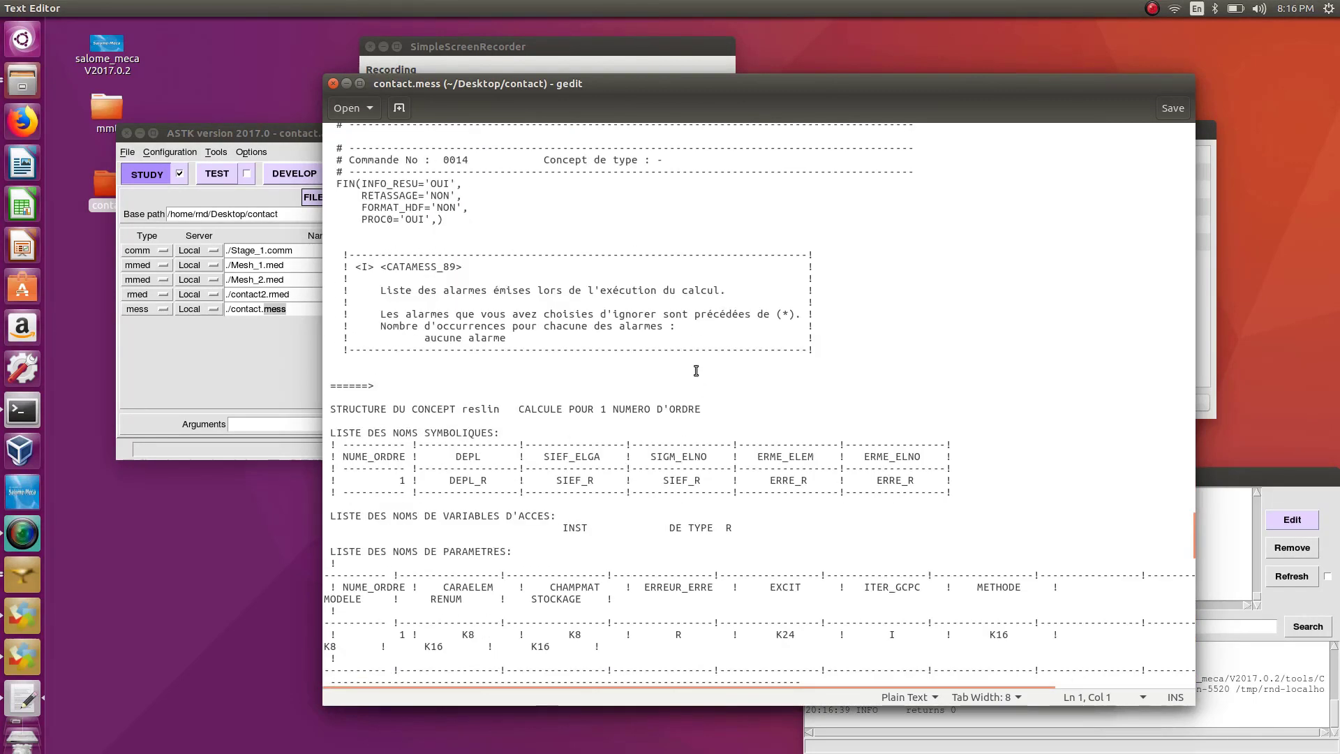
{"action": "scroll", "coordinate": [696, 371], "scroll_direction": "up", "scroll_amount": 15}
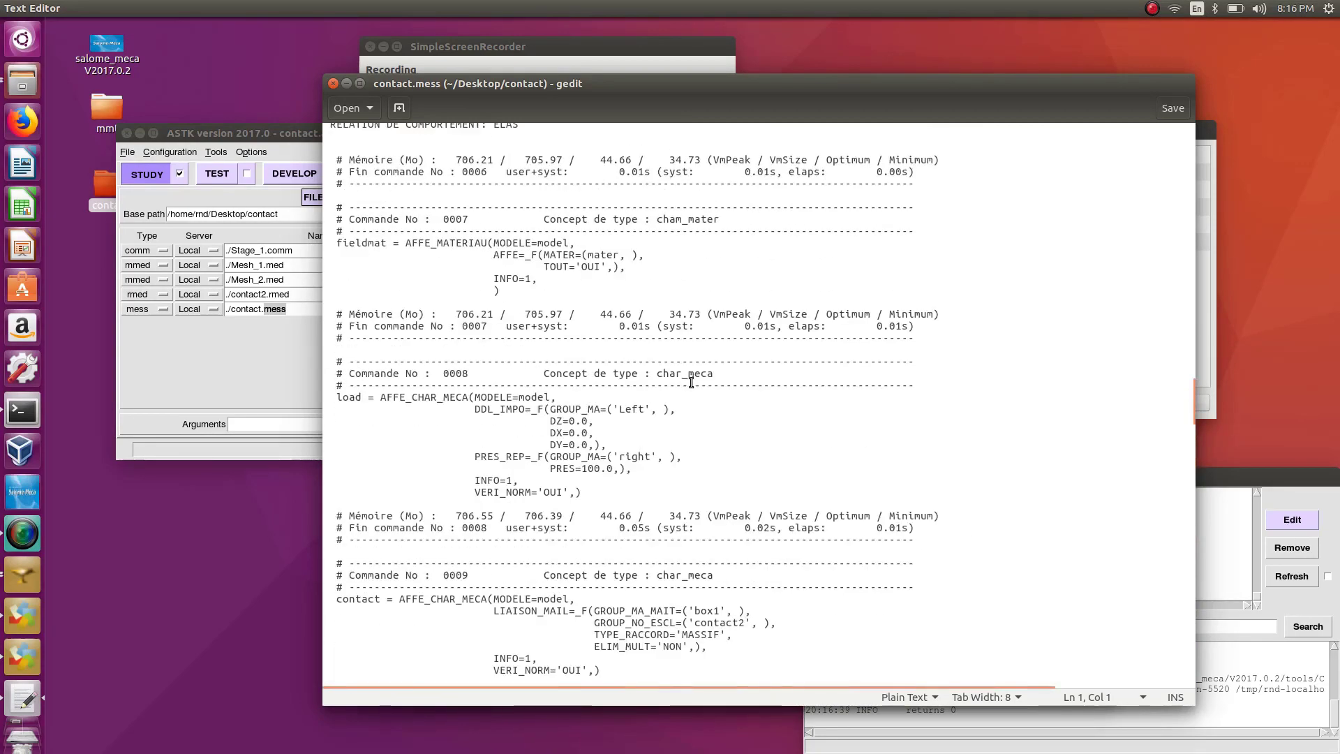
{"action": "scroll", "coordinate": [691, 382], "scroll_direction": "up", "scroll_amount": 5}
{"action": "left_click", "coordinate": [333, 83]}
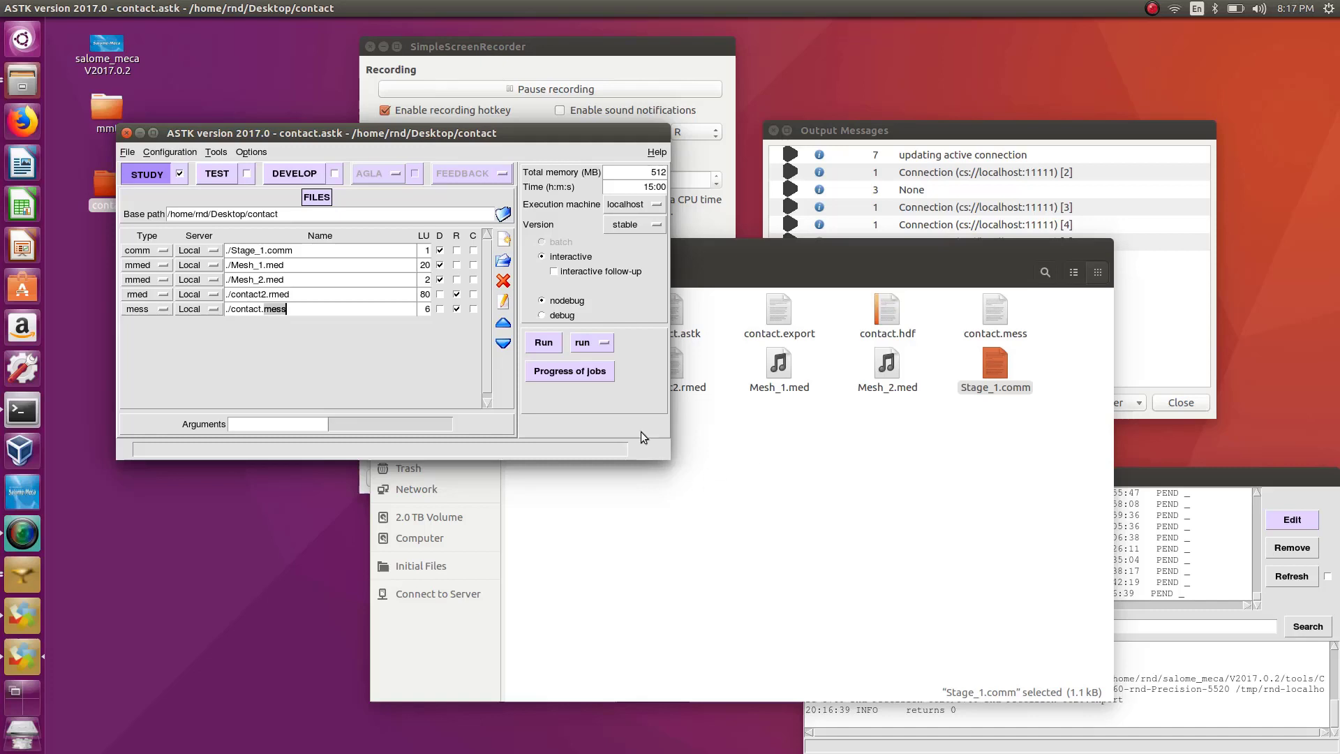
Open Stage_1.comm from the contact folder to review its commands, and close it.
{"action": "double_click", "coordinate": [265, 251]}
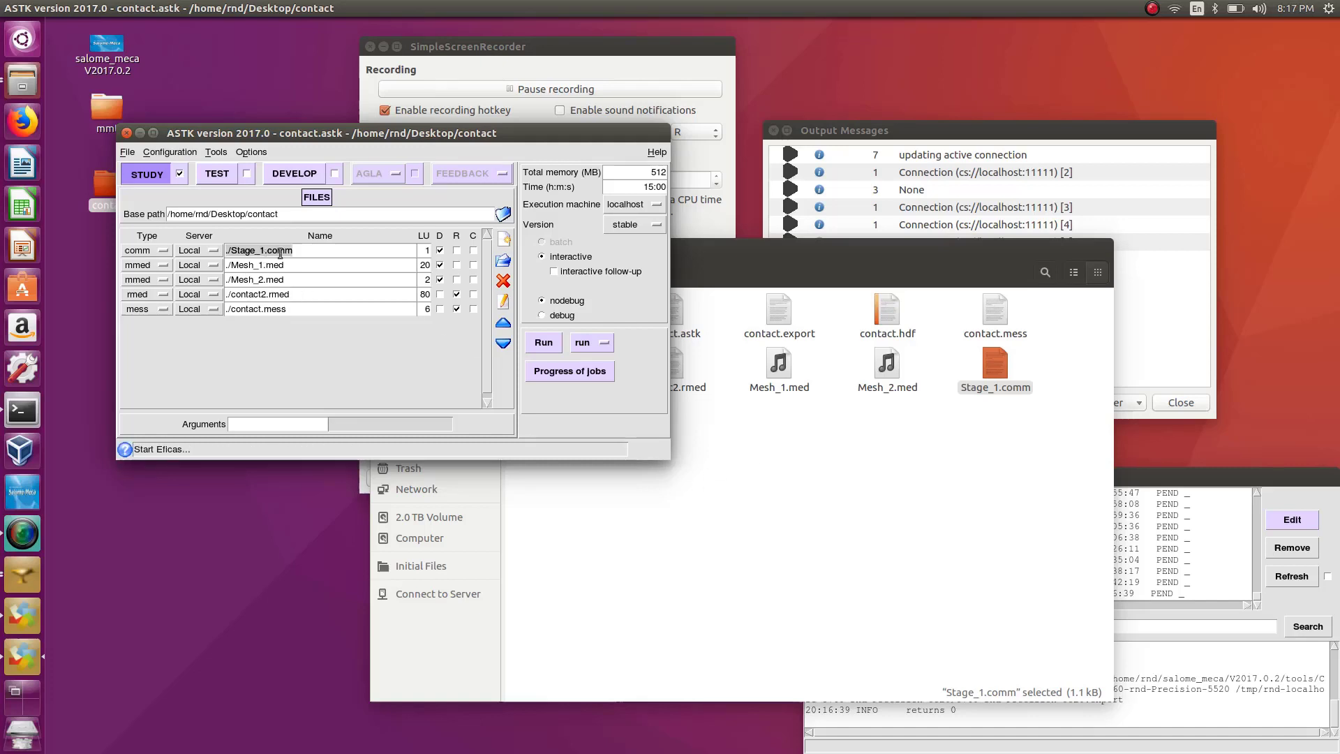
{"action": "double_click", "coordinate": [280, 253]}
{"action": "left_click", "coordinate": [844, 592]}
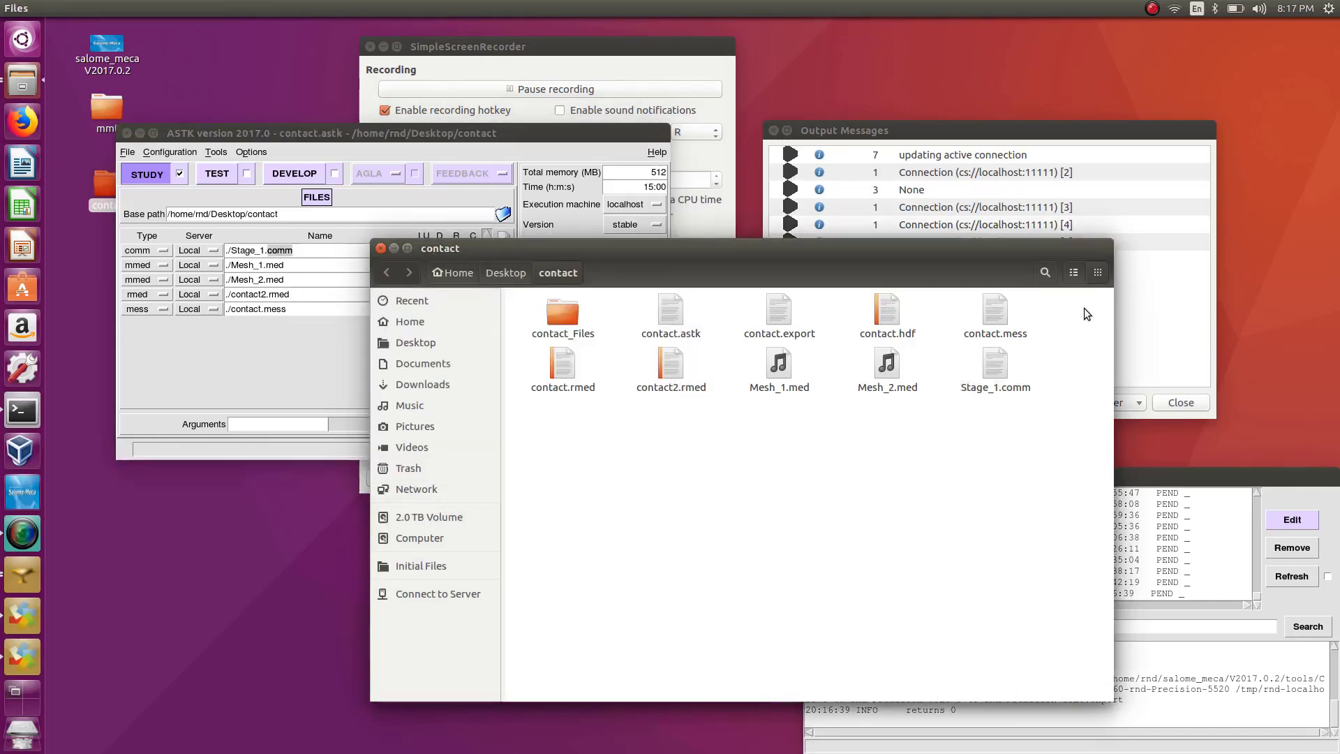
{"action": "double_click", "coordinate": [996, 366]}
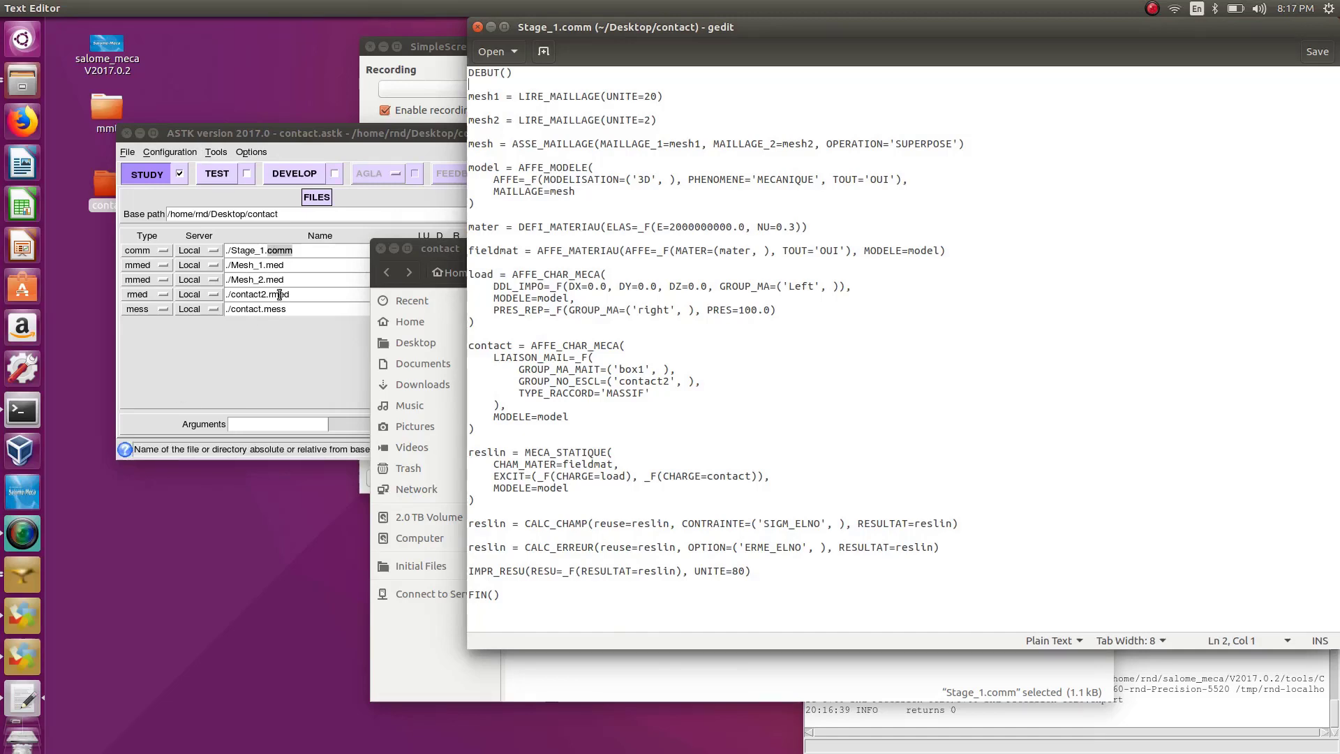
{"action": "left_click", "coordinate": [479, 27]}
Move the ASTK window clear of the contact folder window and bring the folder forward to view its files.
{"action": "double_click", "coordinate": [447, 133]}
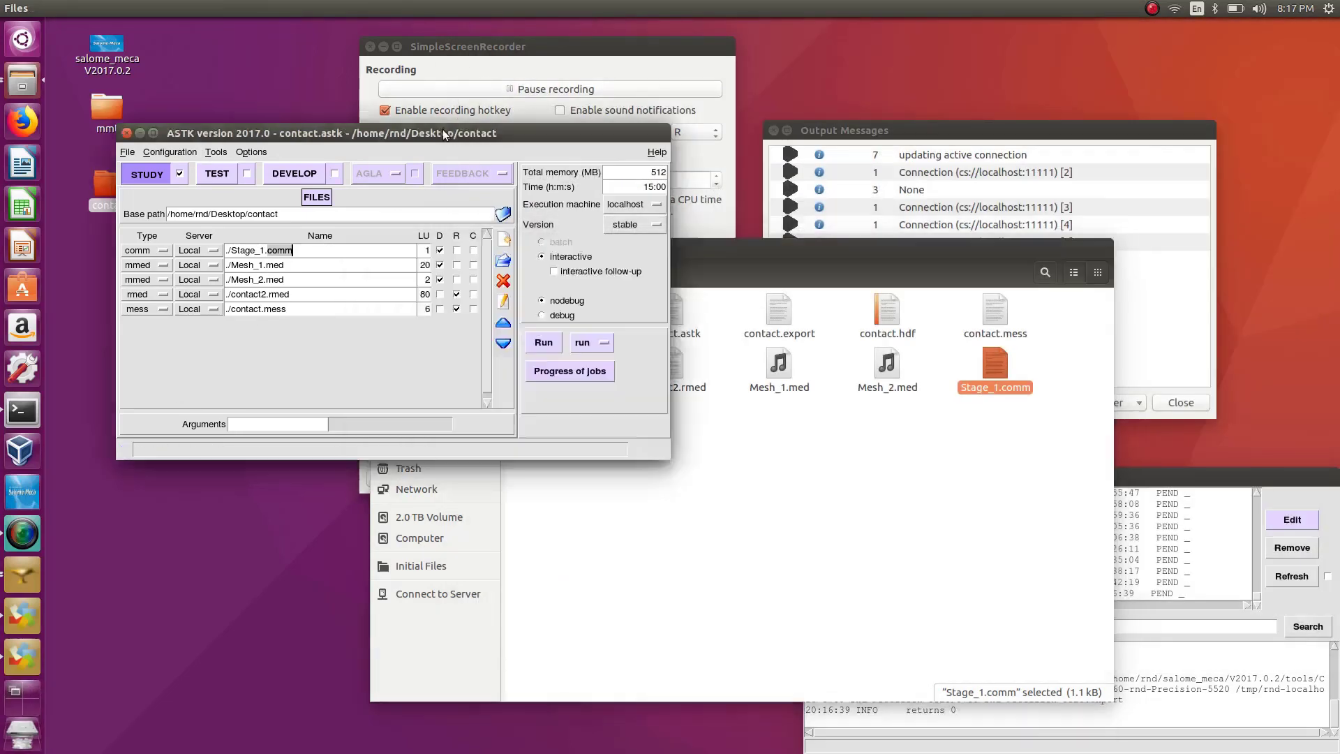
{"action": "double_click", "coordinate": [525, 10]}
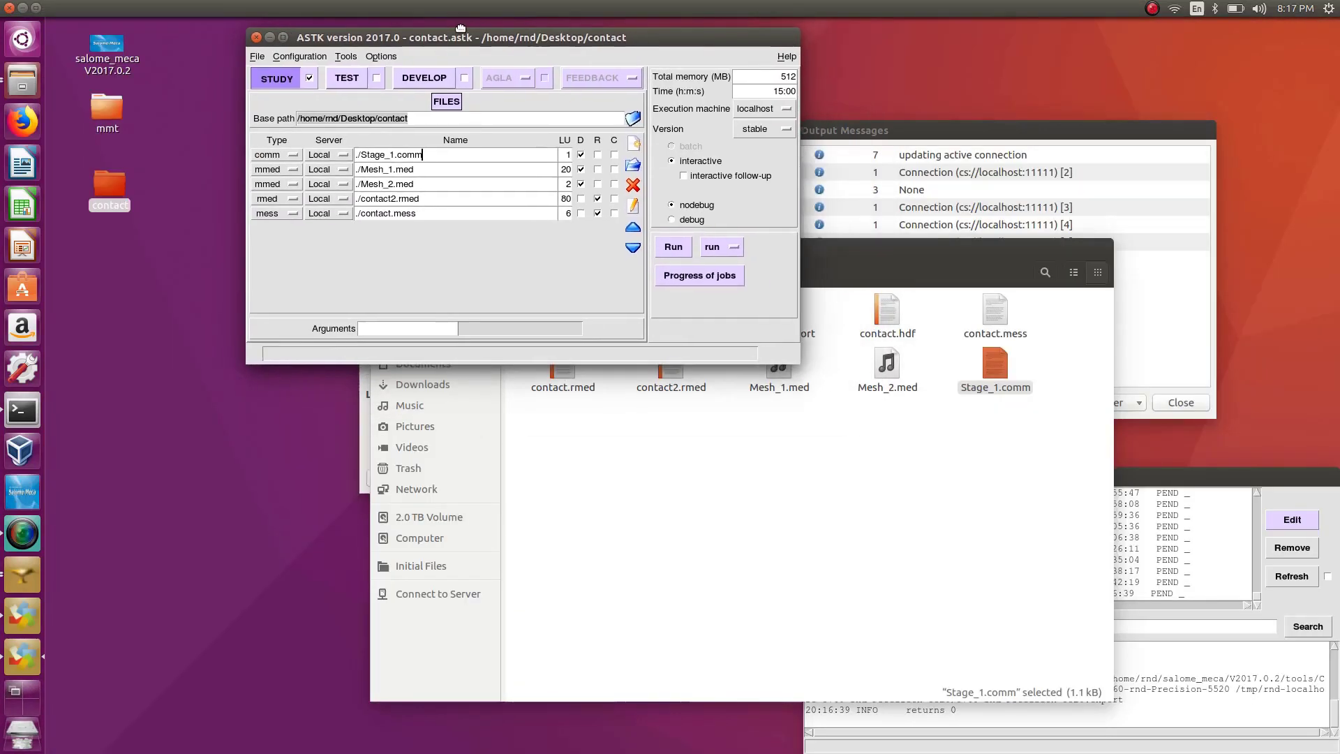
{"action": "left_click", "coordinate": [664, 526]}
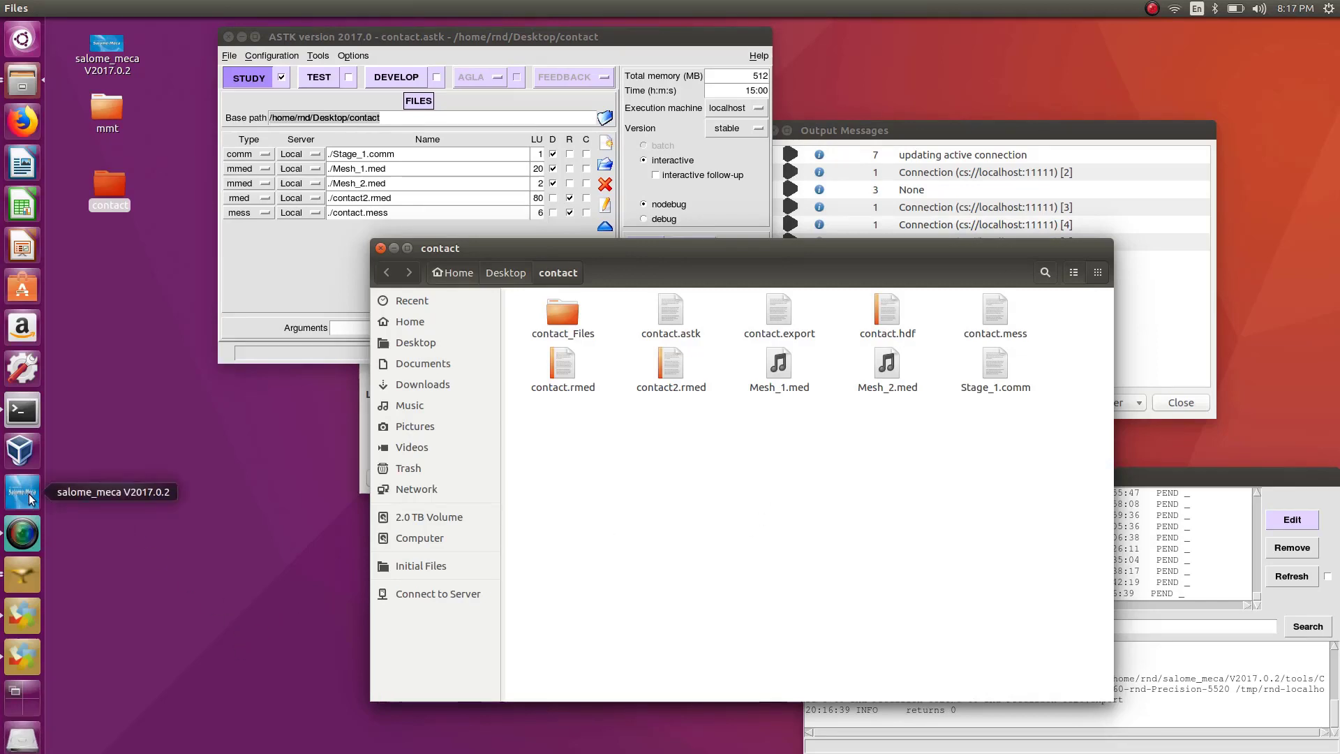
Switch to Salome-Meca, activate the ParaViS module in a new study, and maximize the window.
{"action": "left_click", "coordinate": [20, 579]}
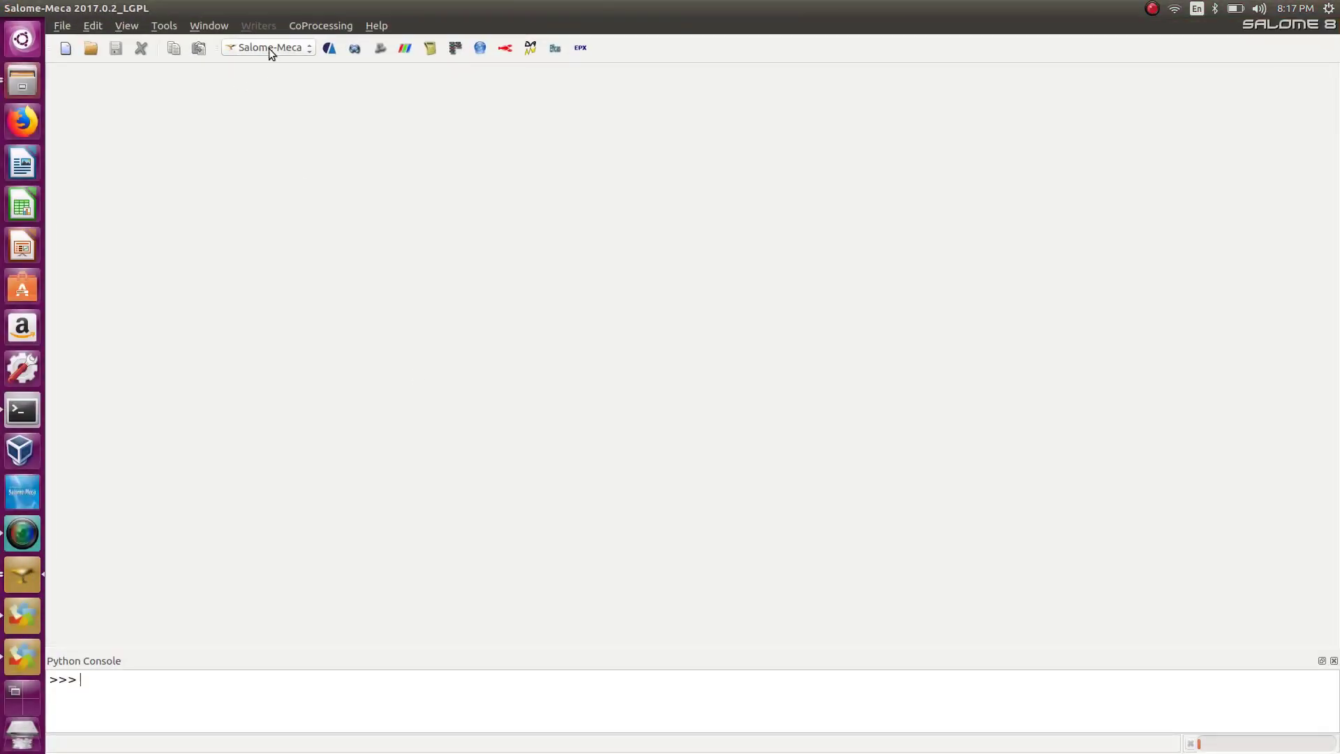
{"action": "left_click", "coordinate": [270, 48]}
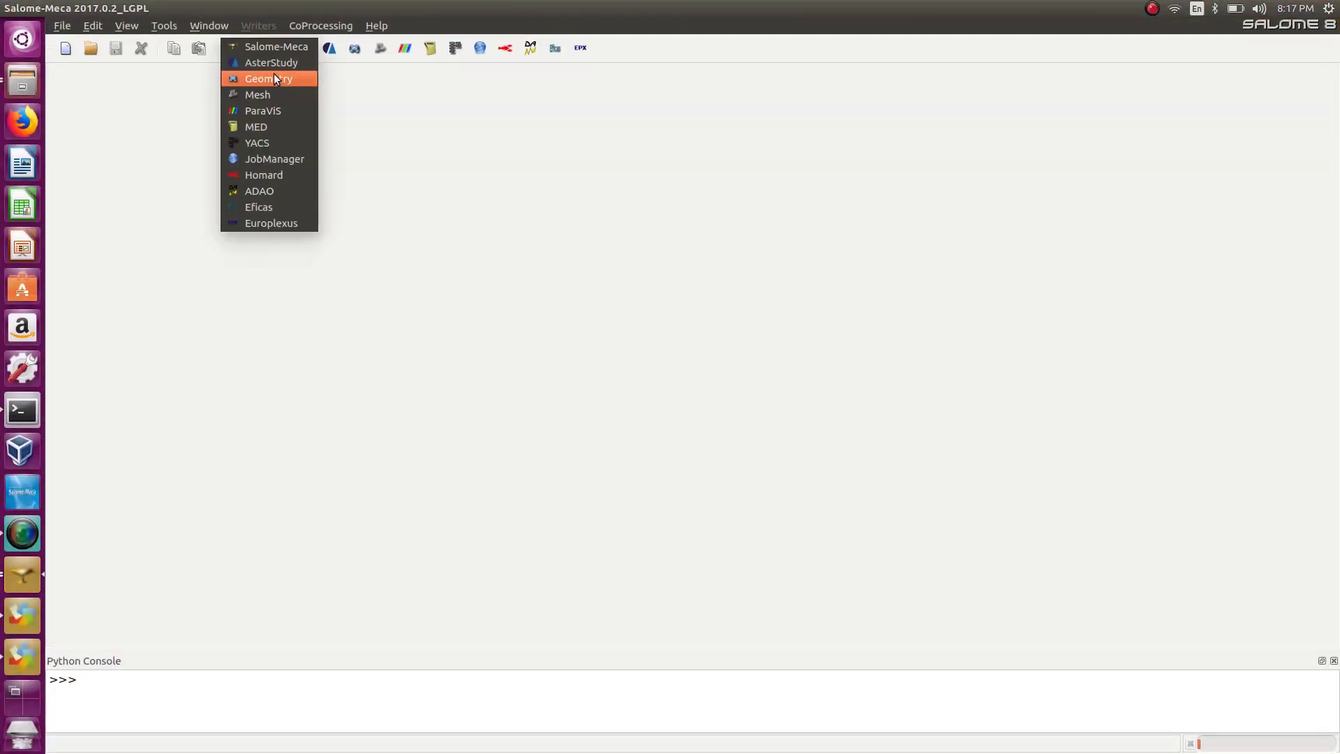
{"action": "left_click", "coordinate": [262, 111]}
{"action": "left_click", "coordinate": [534, 407]}
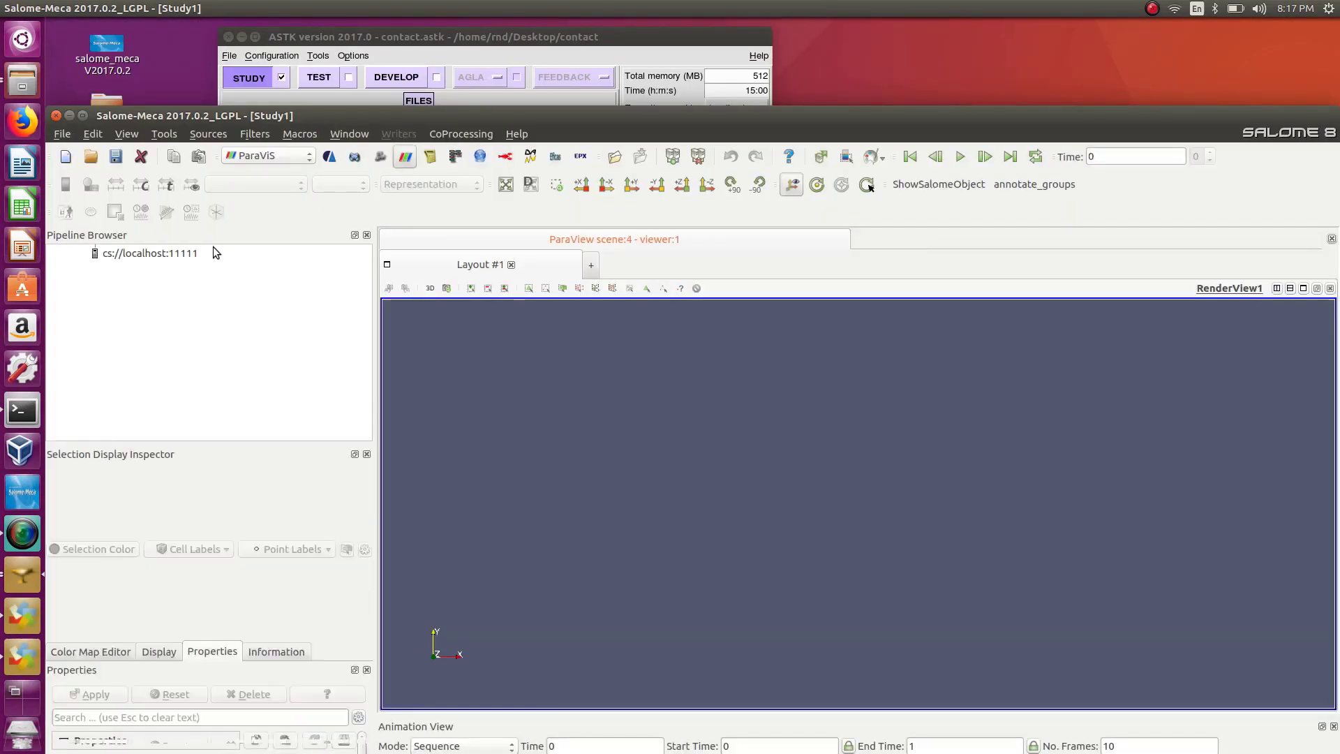
{"action": "double_click", "coordinate": [325, 118]}
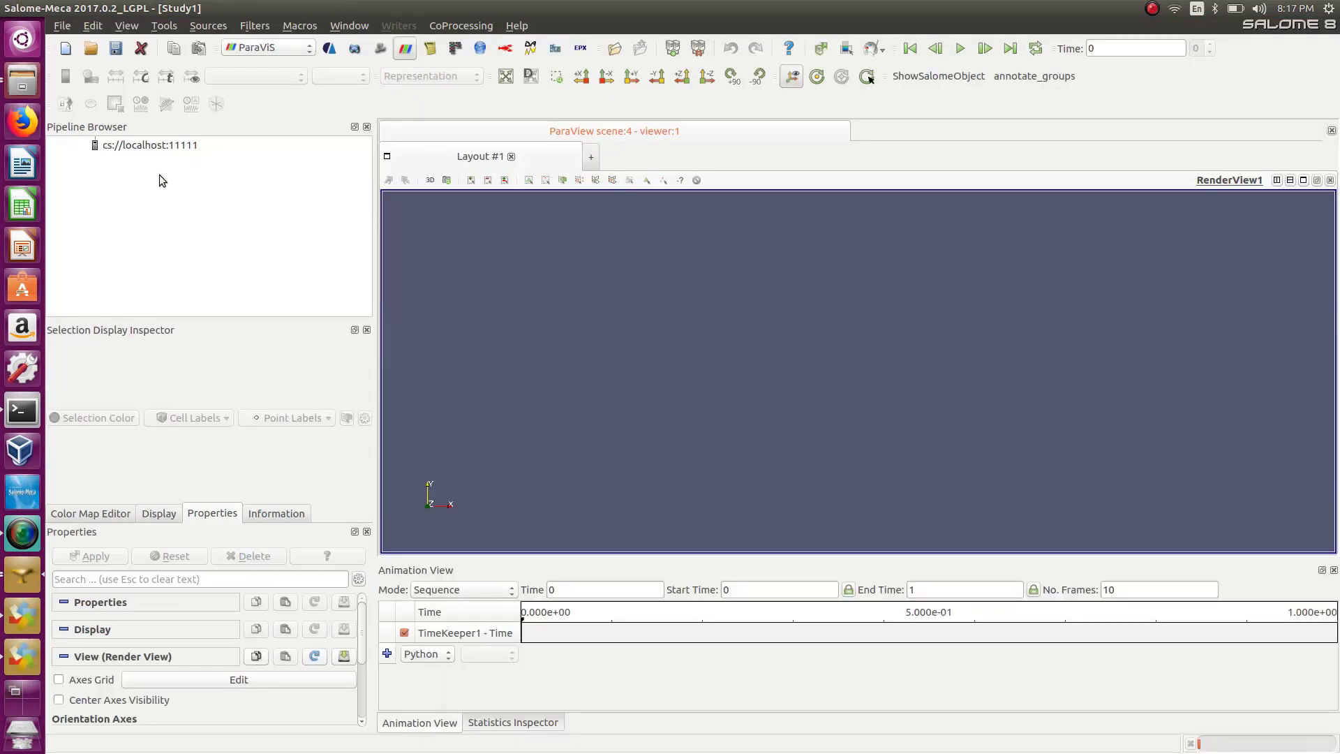
Open the result file contact2.rmed from the Desktop/contact folder on the ParaViS server.
{"action": "left_click", "coordinate": [155, 152]}
{"action": "right_click", "coordinate": [166, 145]}
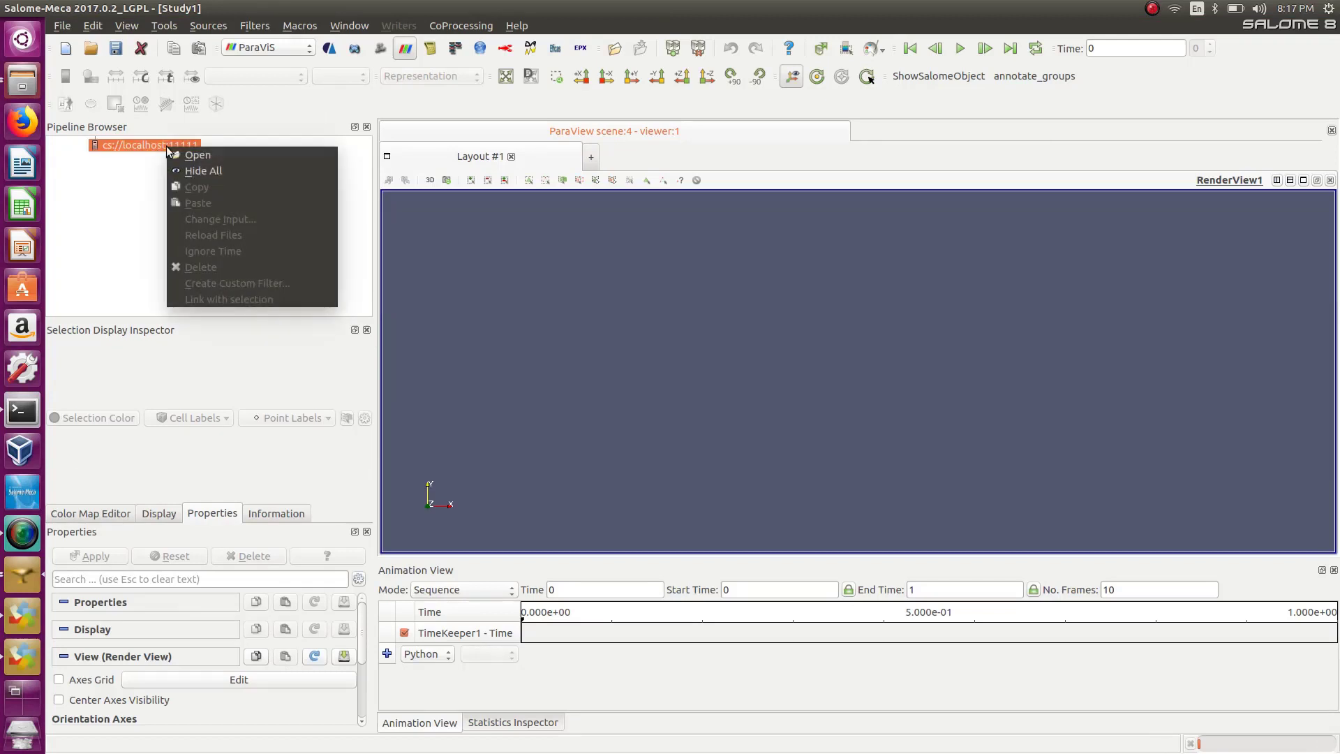
{"action": "left_click", "coordinate": [211, 160]}
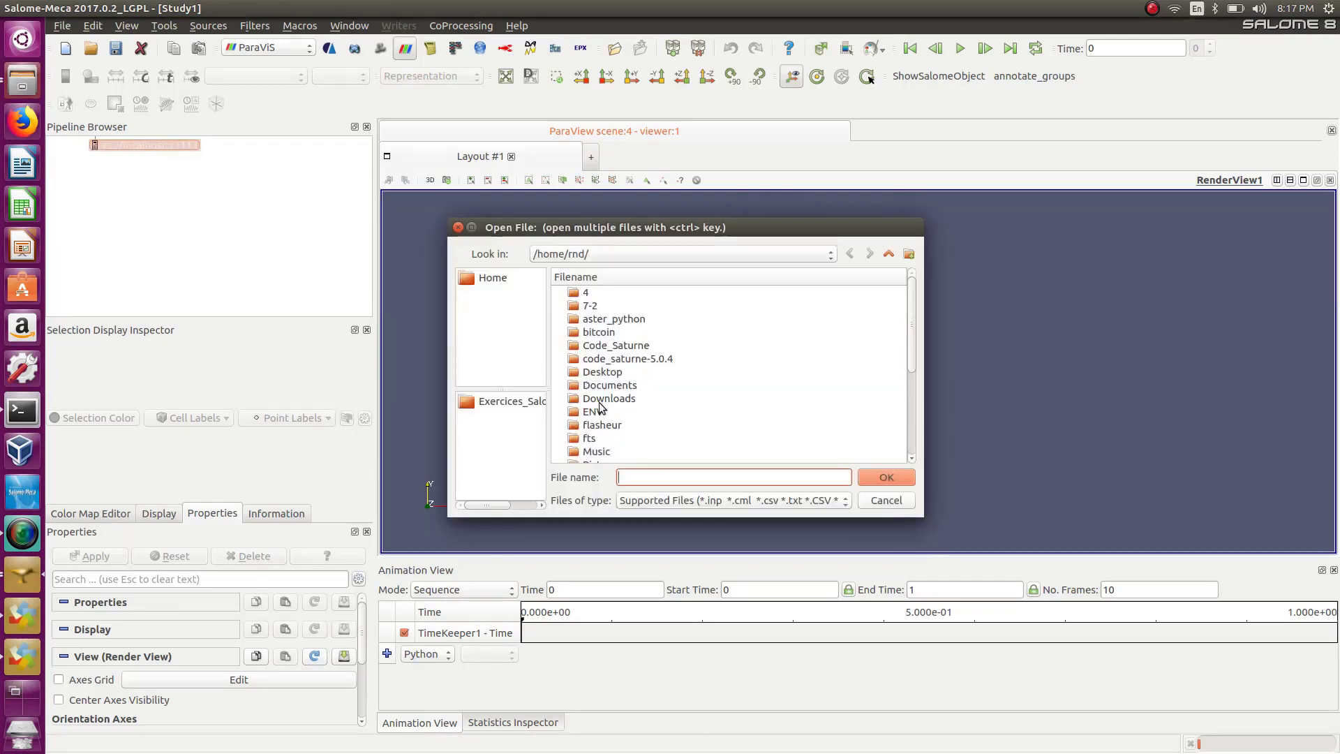
{"action": "double_click", "coordinate": [601, 372]}
{"action": "double_click", "coordinate": [603, 292]}
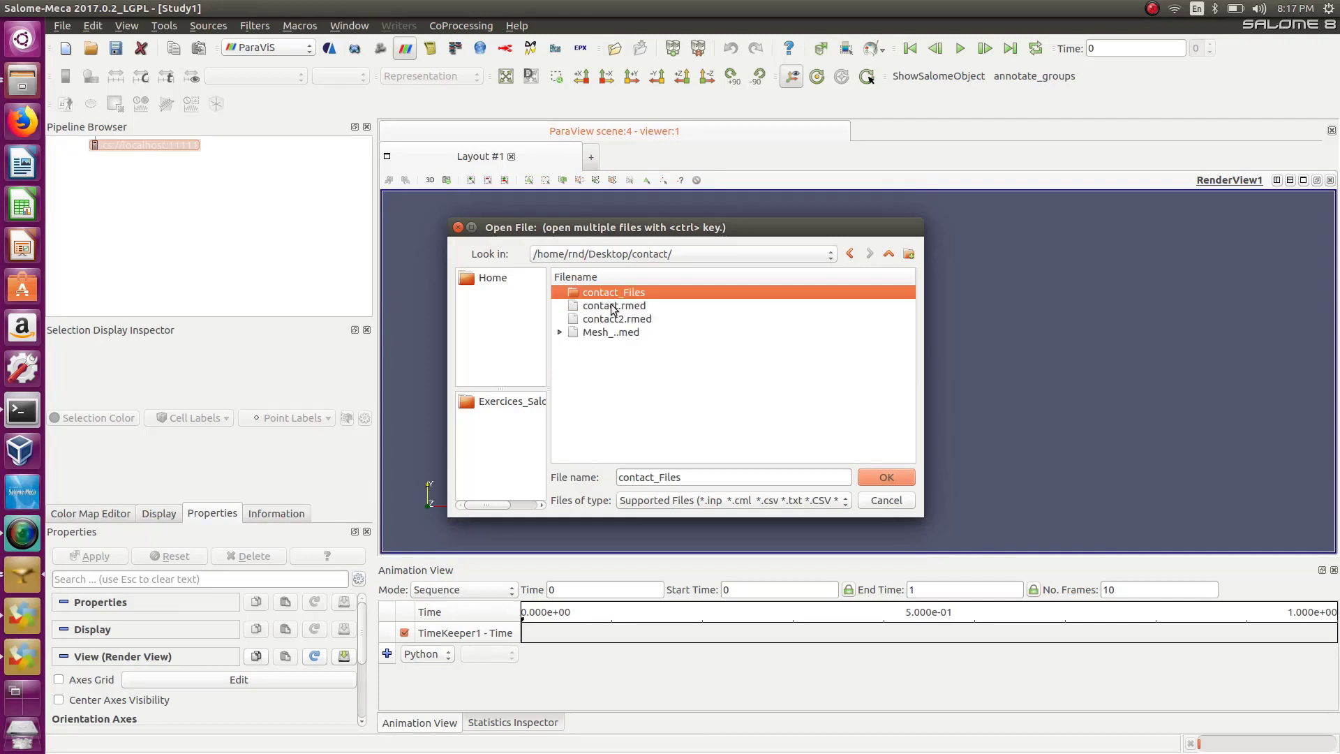
{"action": "left_click", "coordinate": [632, 322]}
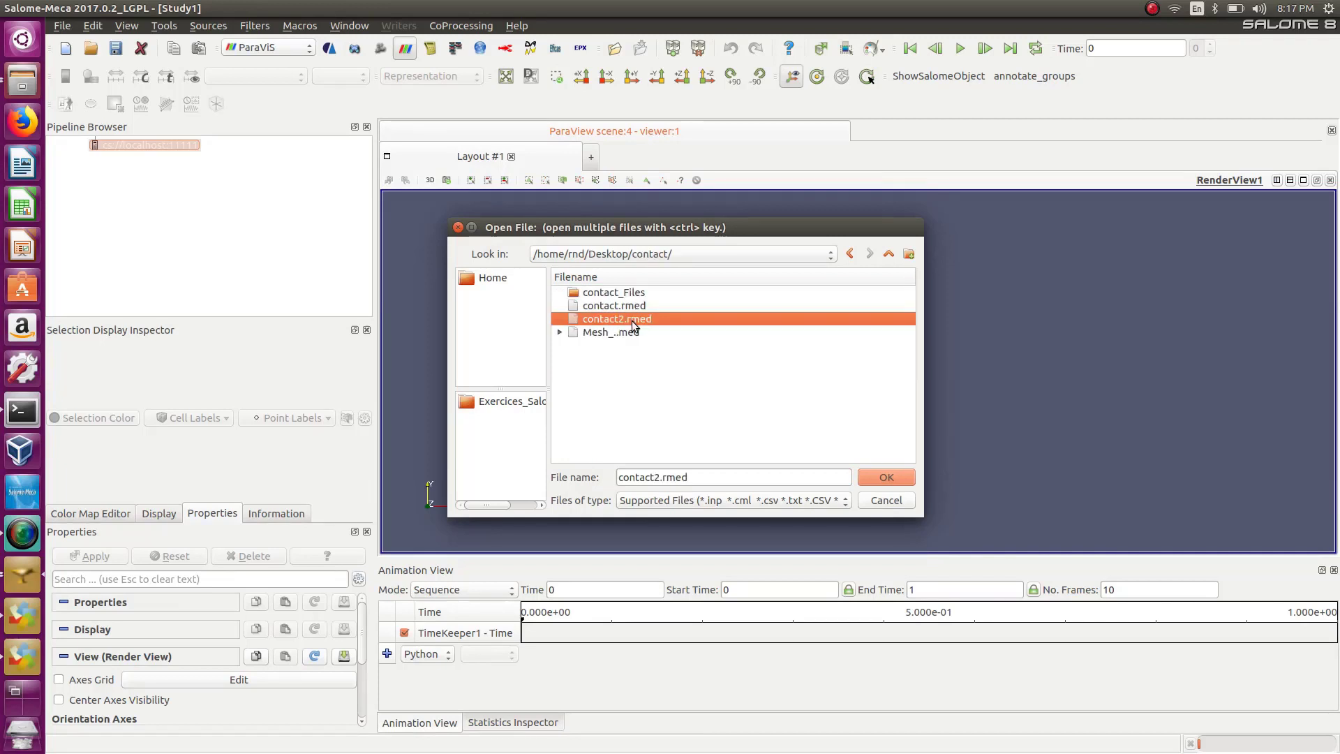
{"action": "left_click", "coordinate": [878, 477]}
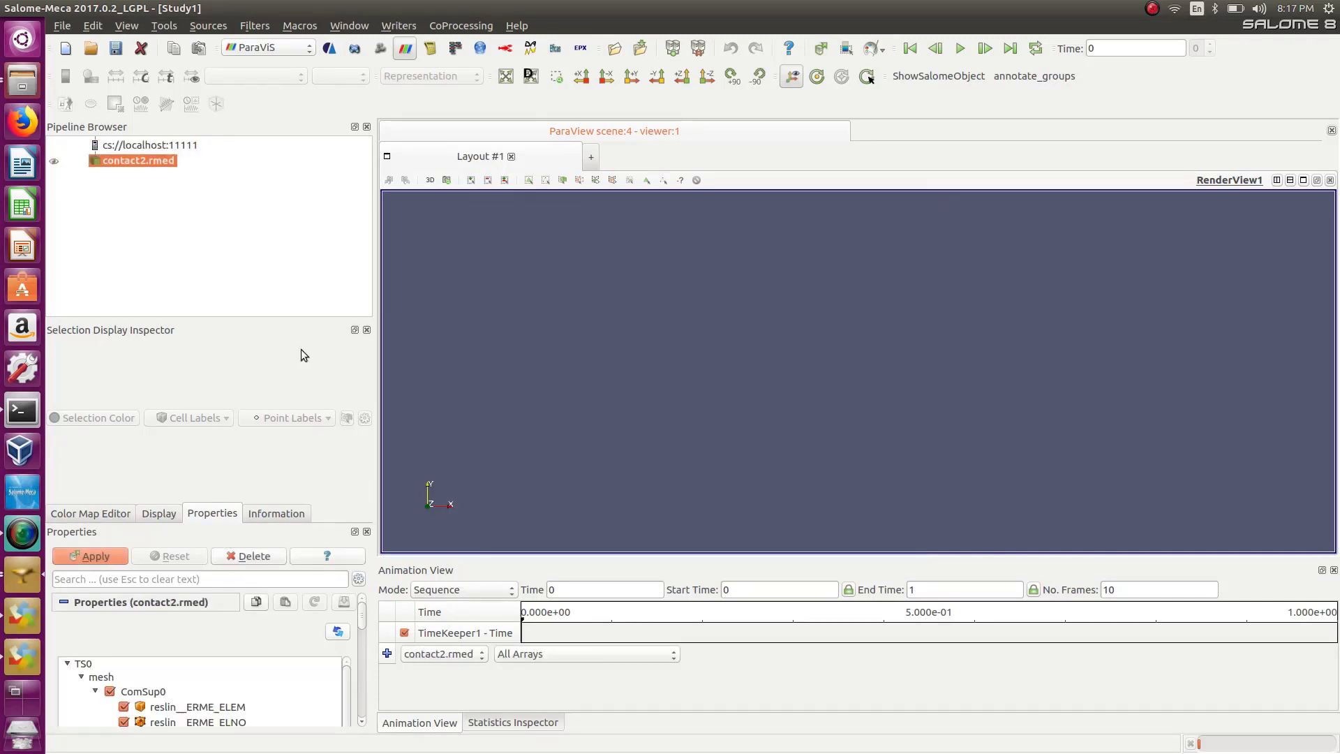
Display the contact2.rmed model in the render view and orbit it to a three-dimensional view.
{"action": "left_click", "coordinate": [55, 162]}
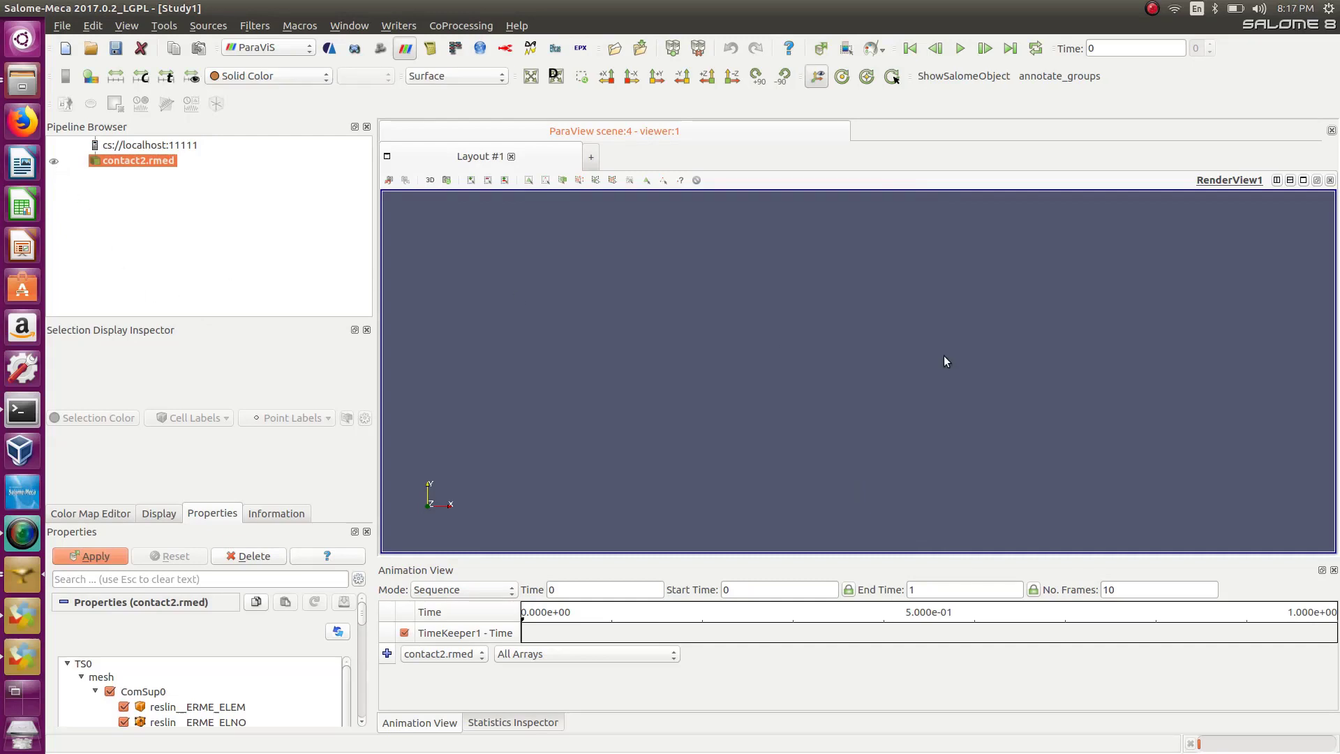
{"action": "left_click", "coordinate": [54, 161]}
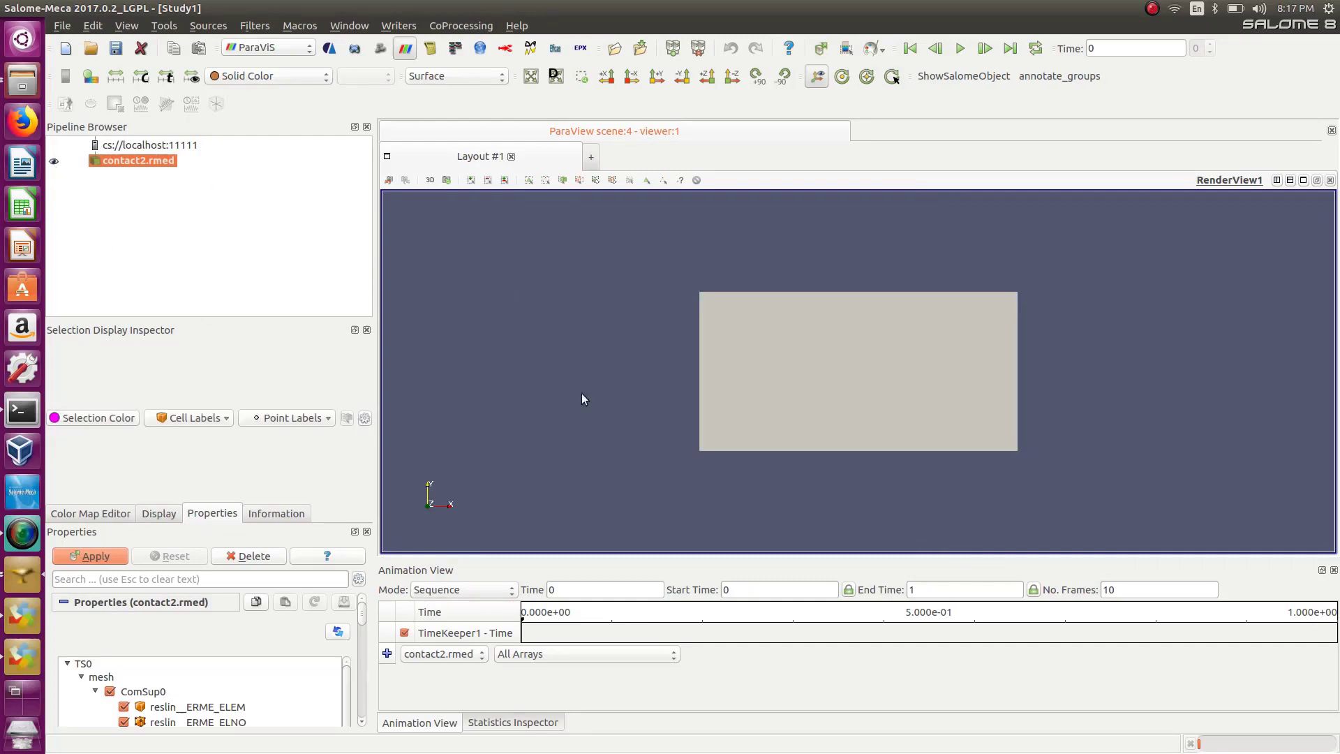
{"action": "left_click_drag", "start_coordinate": [855, 407], "coordinate": [810, 439]}
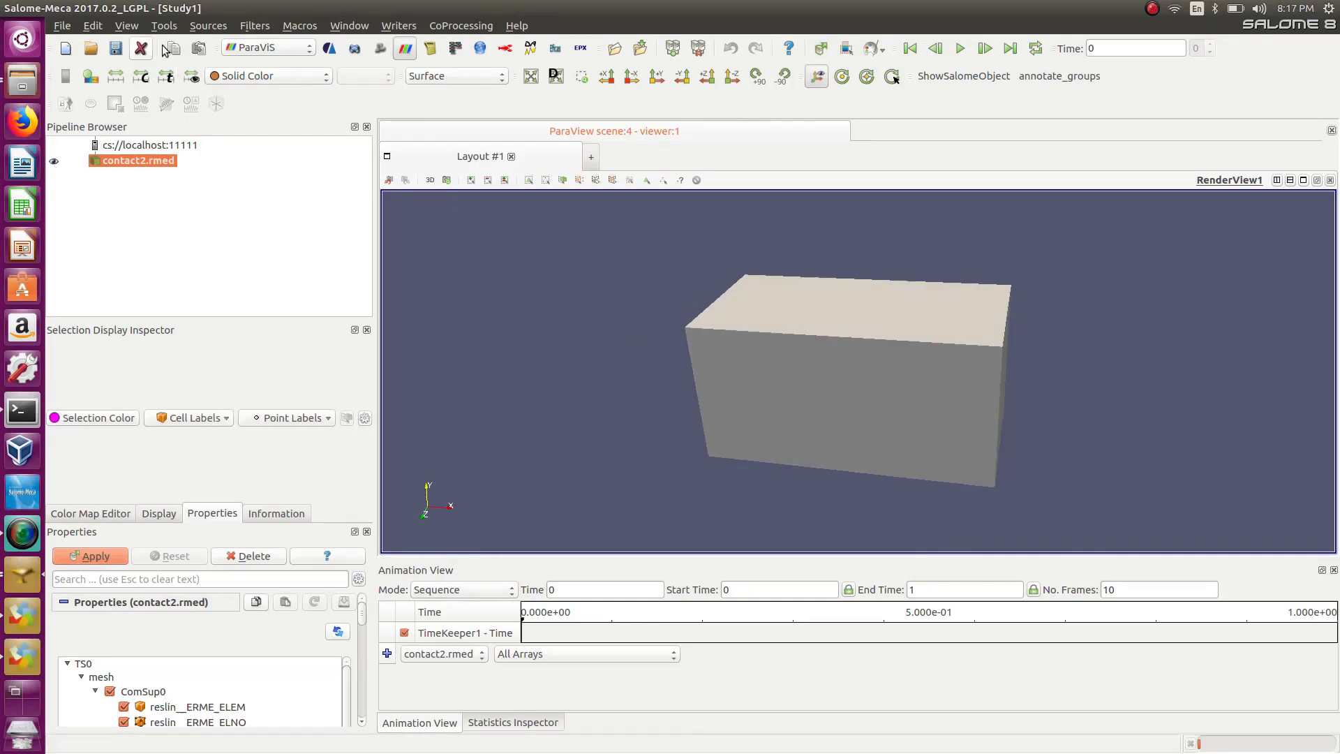
Color the contact2.rmed model by the reslin__DEPL displacement field and inspect the contours from several sides.
{"action": "left_click", "coordinate": [294, 77]}
{"action": "left_click", "coordinate": [276, 108]}
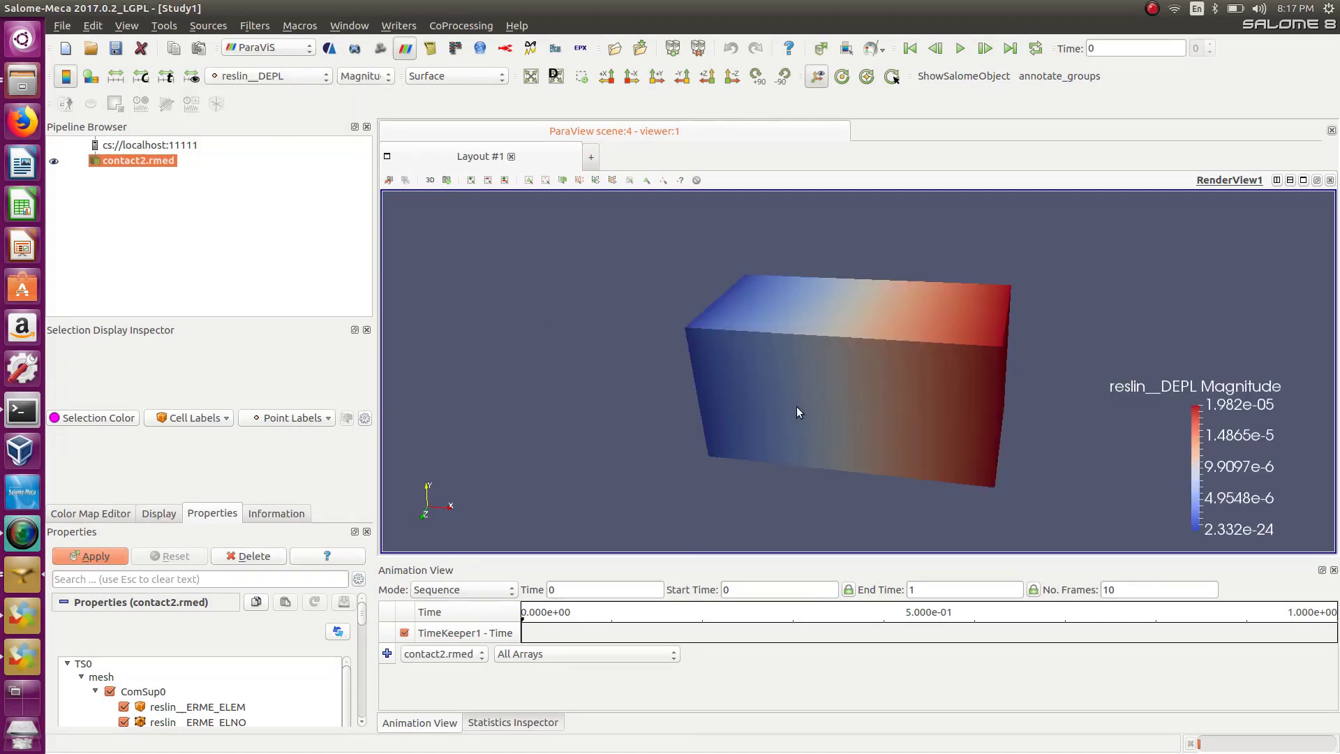
{"action": "left_click_drag", "start_coordinate": [800, 412], "coordinate": [923, 394]}
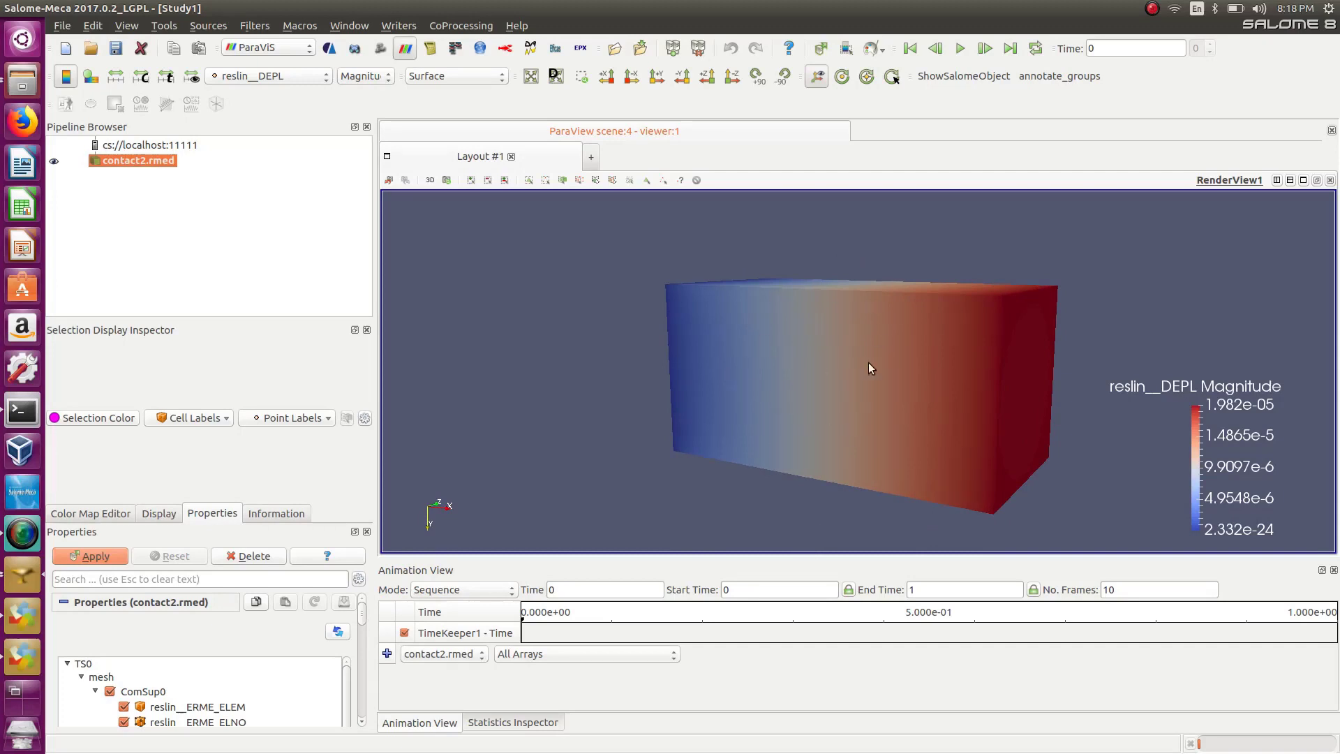
{"action": "mouse_move", "coordinate": [863, 337]}
{"action": "left_mouse_down"}
{"action": "mouse_move", "coordinate": [973, 335]}
{"action": "mouse_move", "coordinate": [754, 304]}
{"action": "mouse_move", "coordinate": [916, 330]}
{"action": "mouse_move", "coordinate": [896, 318]}
{"action": "mouse_move", "coordinate": [864, 346]}
{"action": "left_mouse_up"}
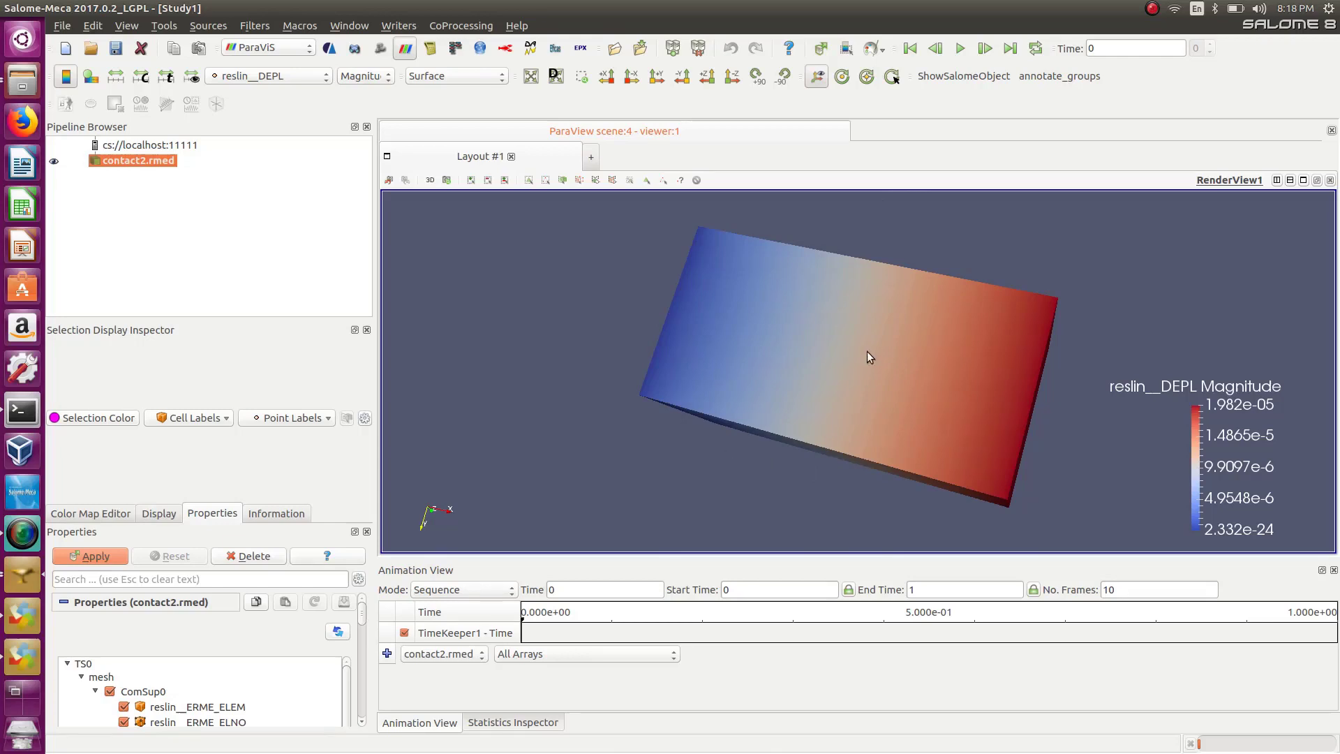
{"action": "mouse_move", "coordinate": [867, 356]}
{"action": "left_mouse_down"}
{"action": "mouse_move", "coordinate": [858, 347]}
{"action": "mouse_move", "coordinate": [880, 356]}
{"action": "left_mouse_up"}
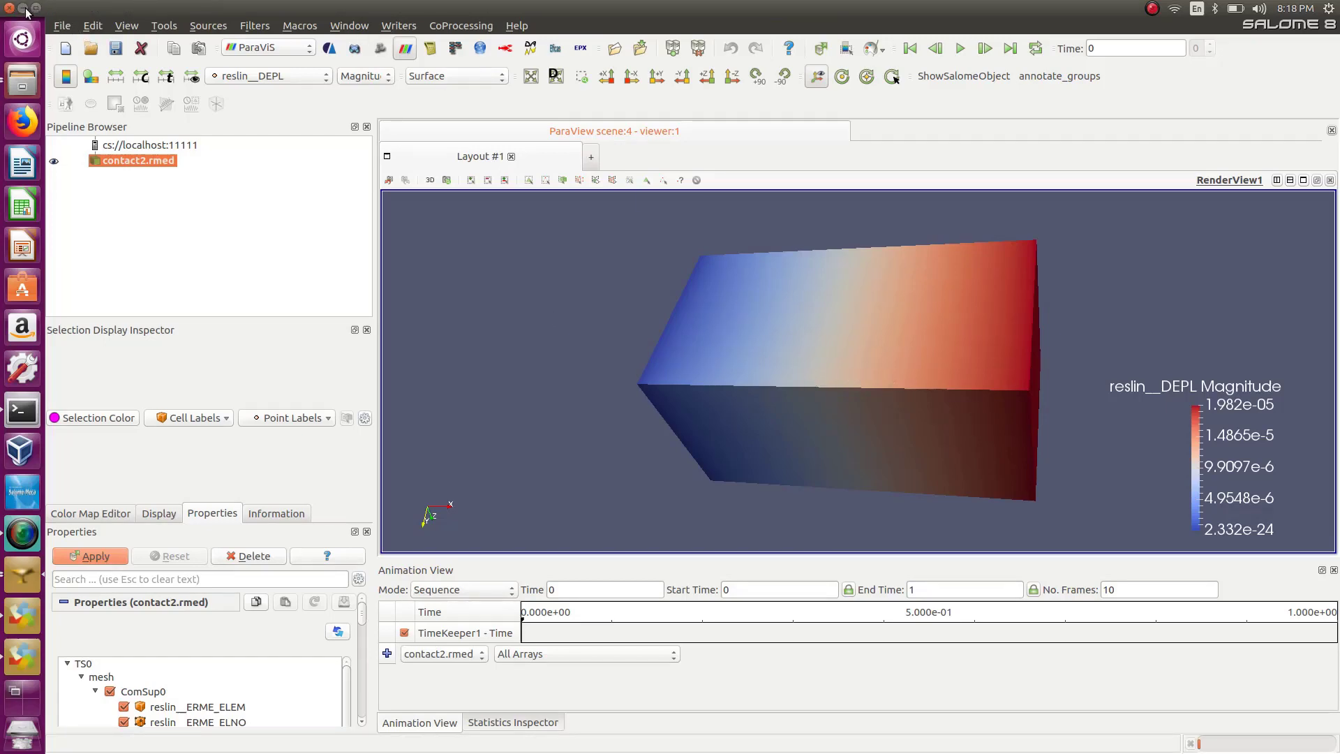
Minimize Salome-Meca, return to ASTK, and review the file types available for the contact.mess entry.
{"action": "left_click", "coordinate": [23, 7]}
{"action": "left_click", "coordinate": [331, 286]}
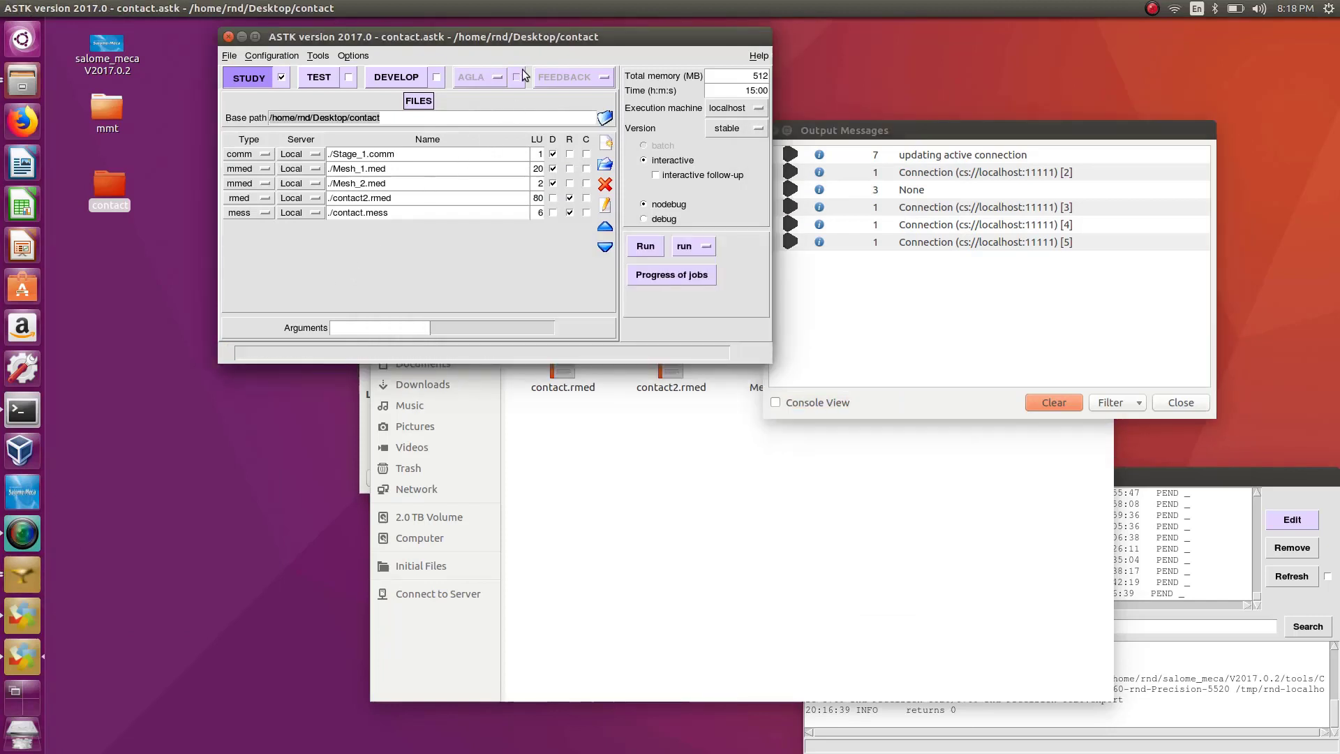
{"action": "left_click_drag", "start_coordinate": [507, 37], "coordinate": [518, 91]}
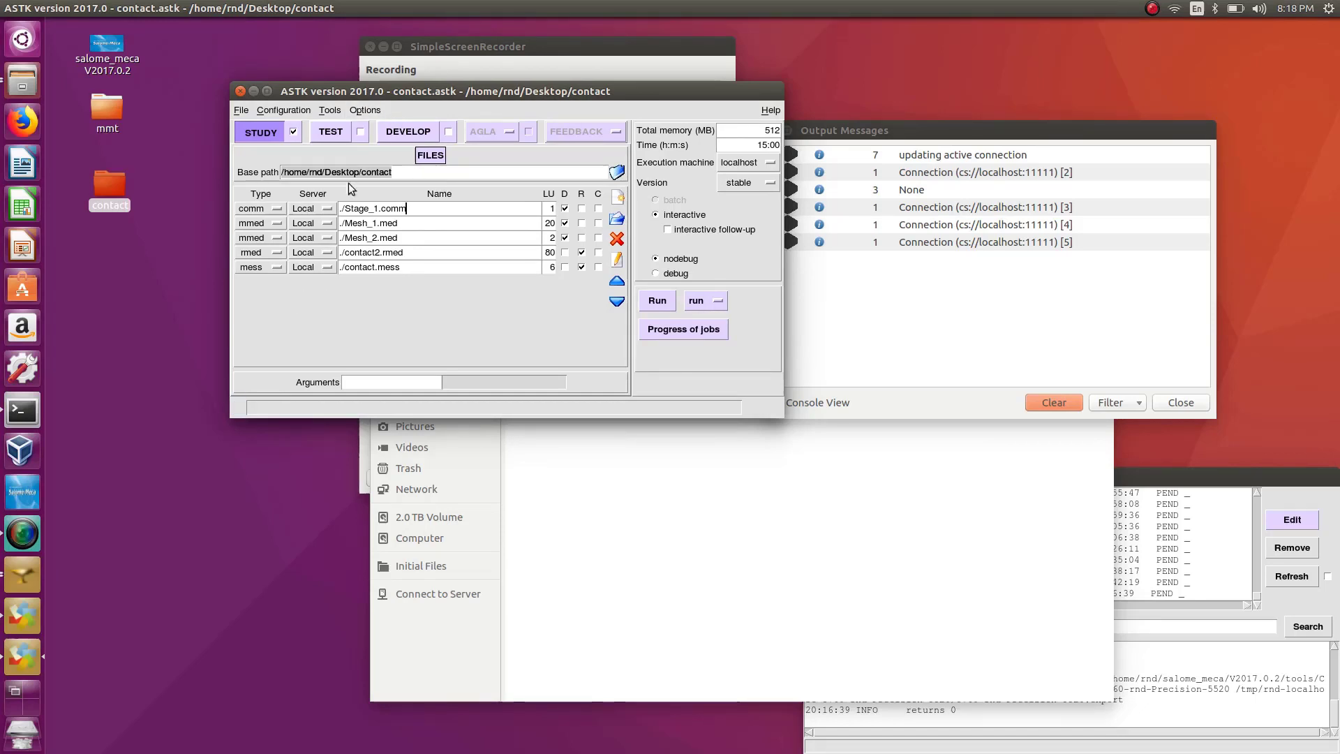
{"action": "left_click", "coordinate": [261, 267]}
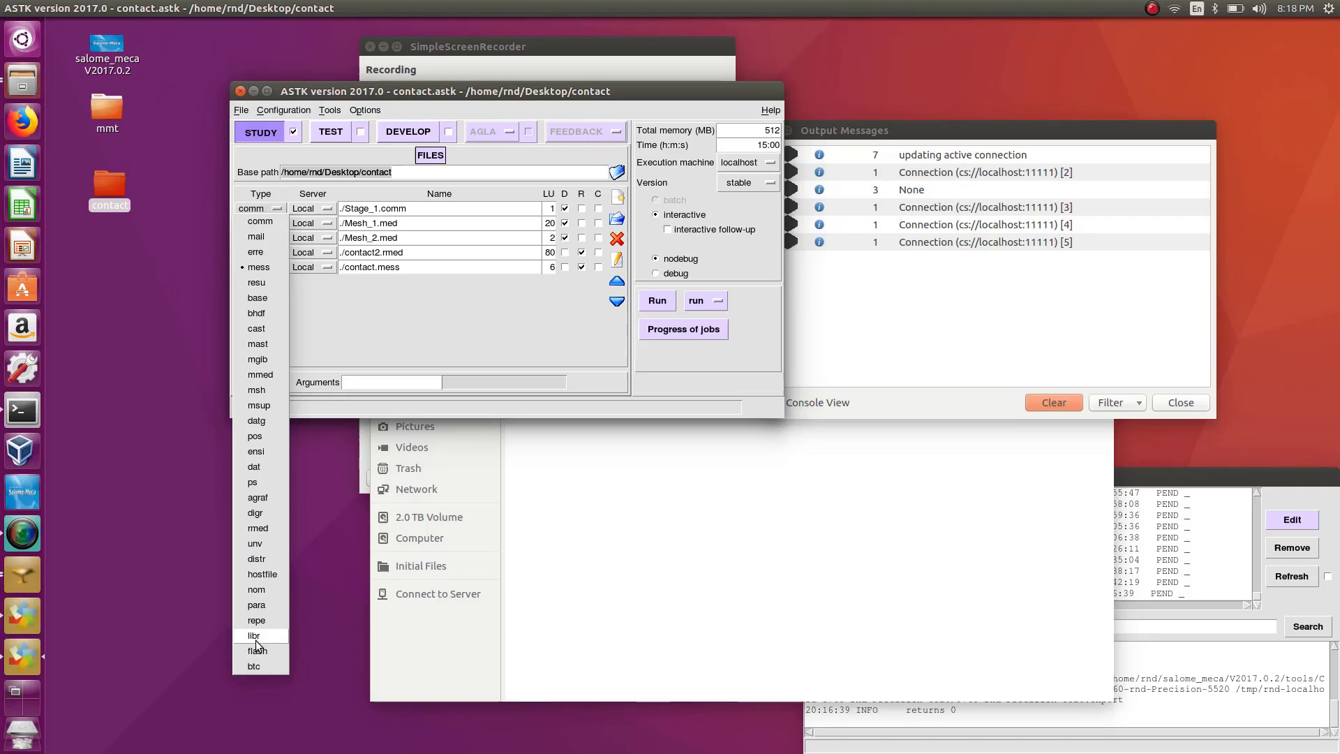
{"action": "left_click", "coordinate": [403, 316]}
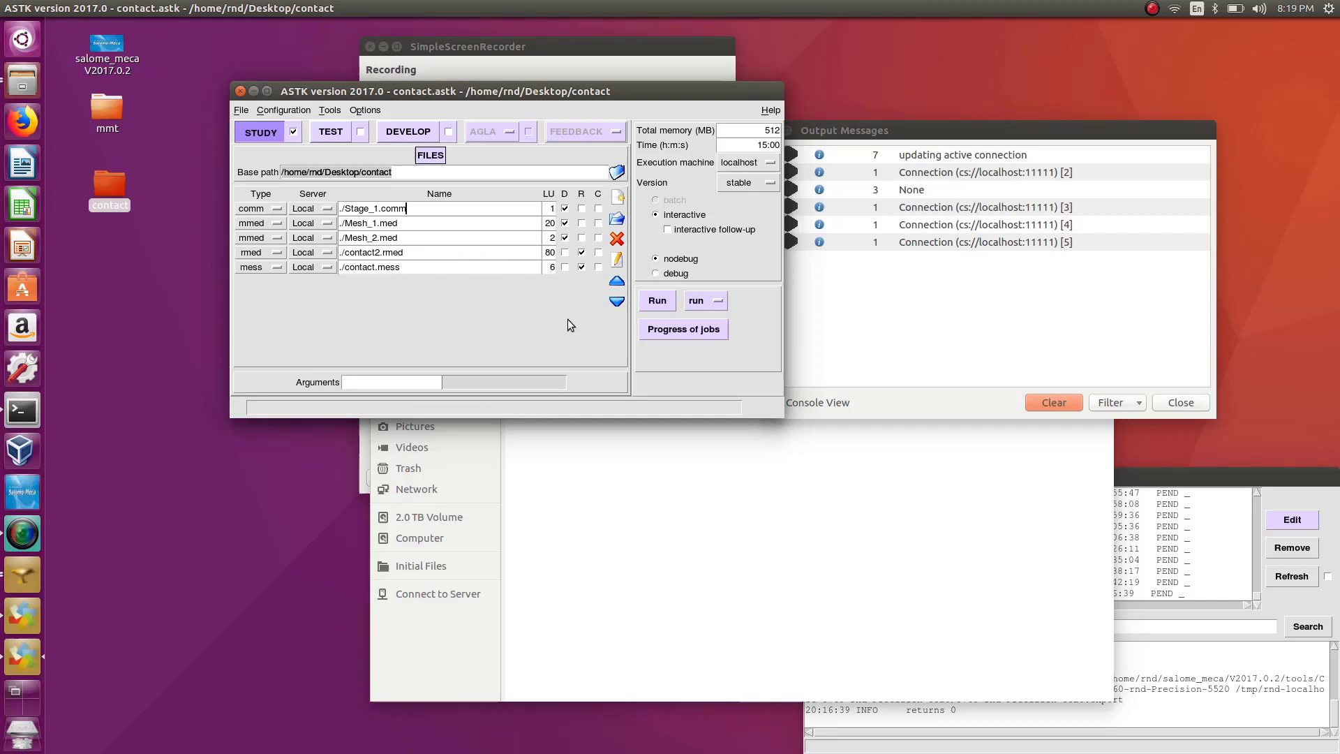
{"action": "left_click", "coordinate": [581, 268]}
{"action": "left_click_drag", "start_coordinate": [676, 91], "coordinate": [645, 44]}
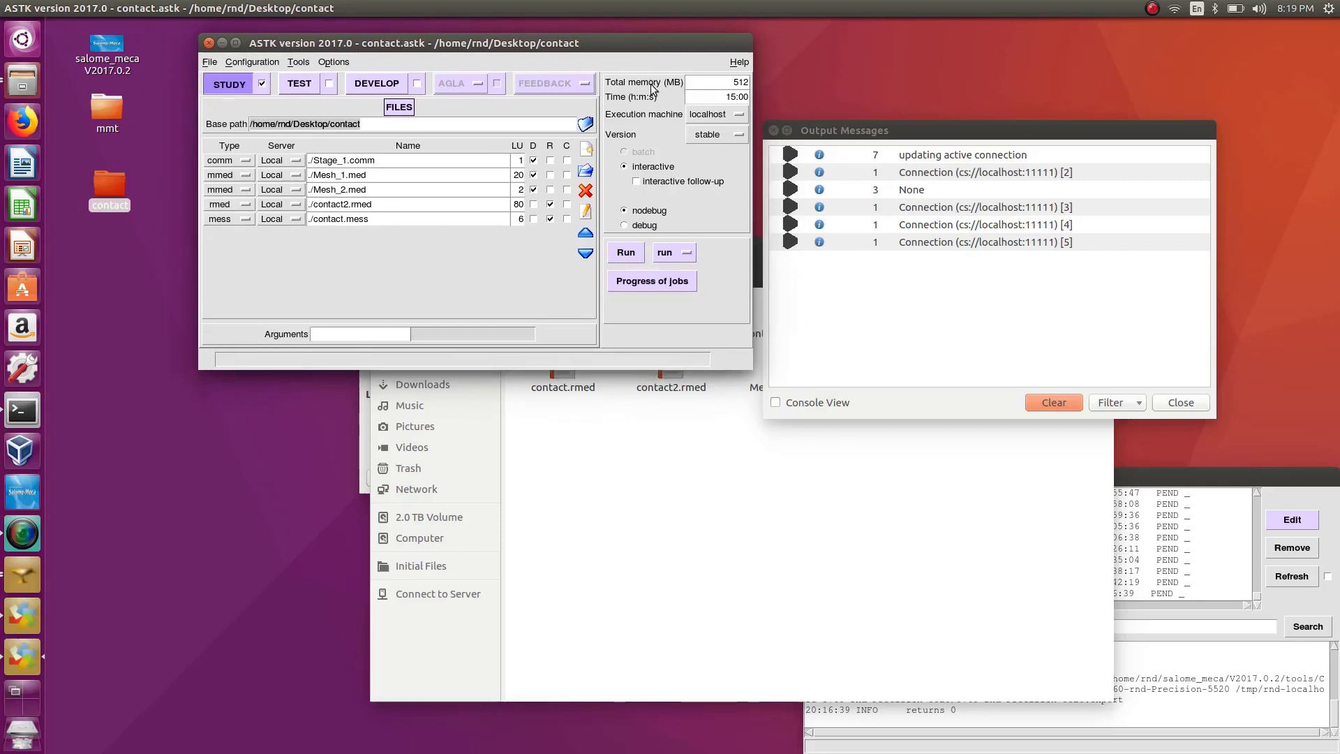